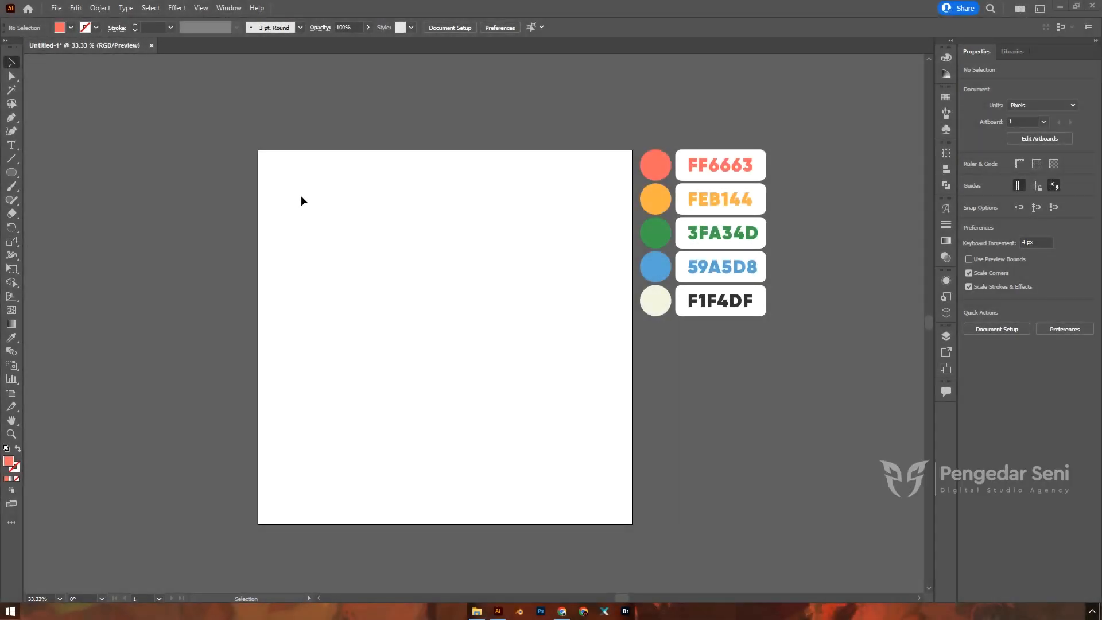
# Step: Select the Ellipse tool in the left toolbar
pyautogui.click(9, 173)
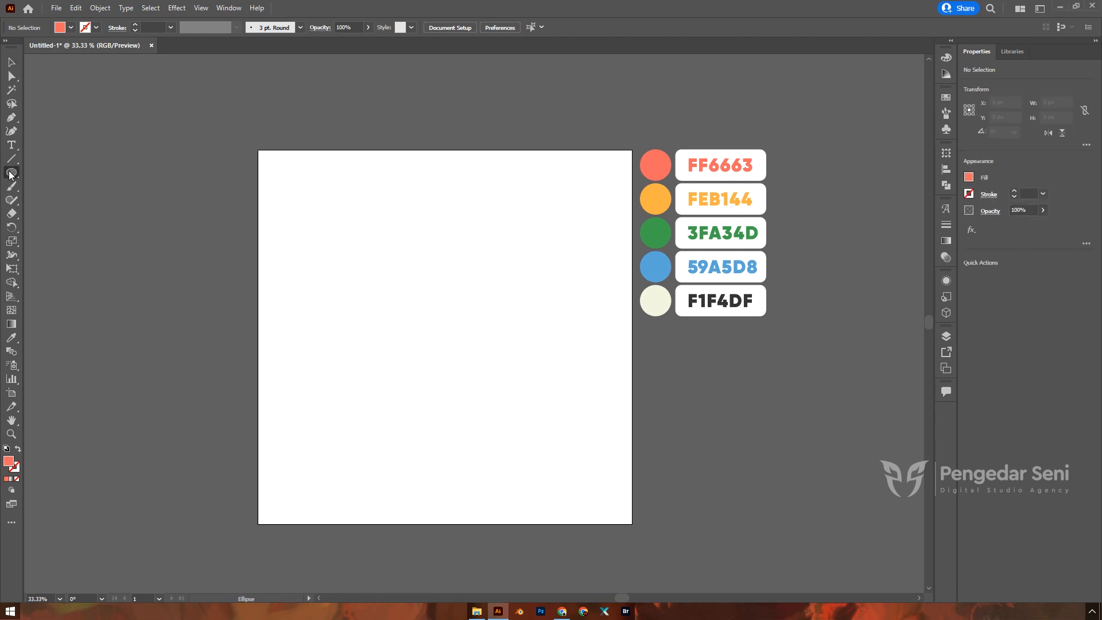
# Step: Draw a 500 × 500 px circle and centre it horizontally and vertically on the artboard
pyautogui.click(444, 337)
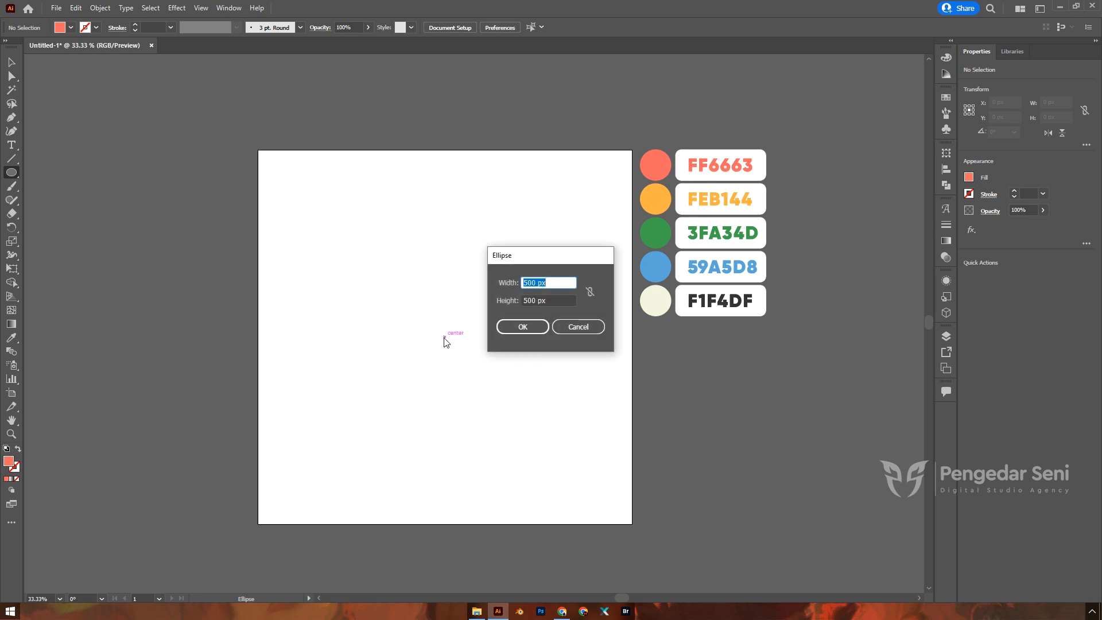
pyautogui.press('Return')
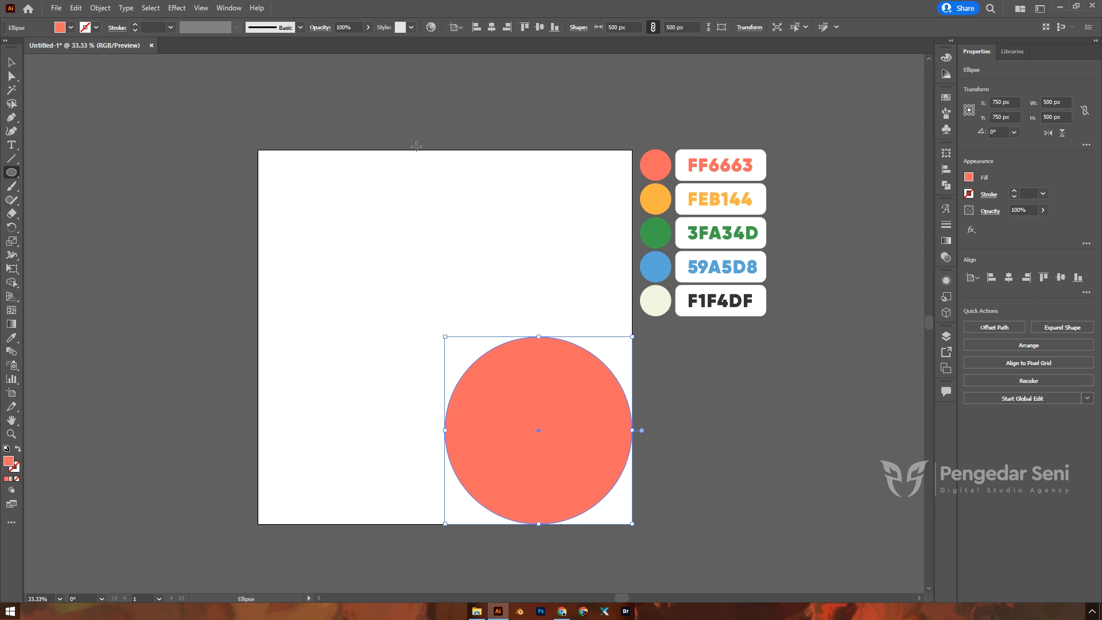
pyautogui.press('v')
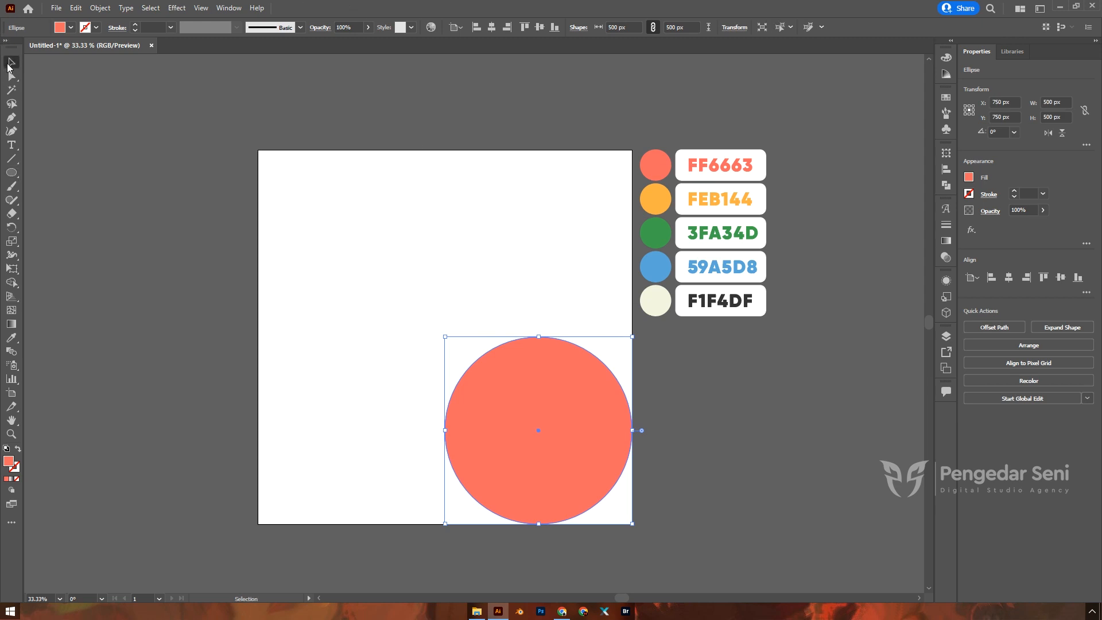
pyautogui.click(492, 28)
pyautogui.click(539, 28)
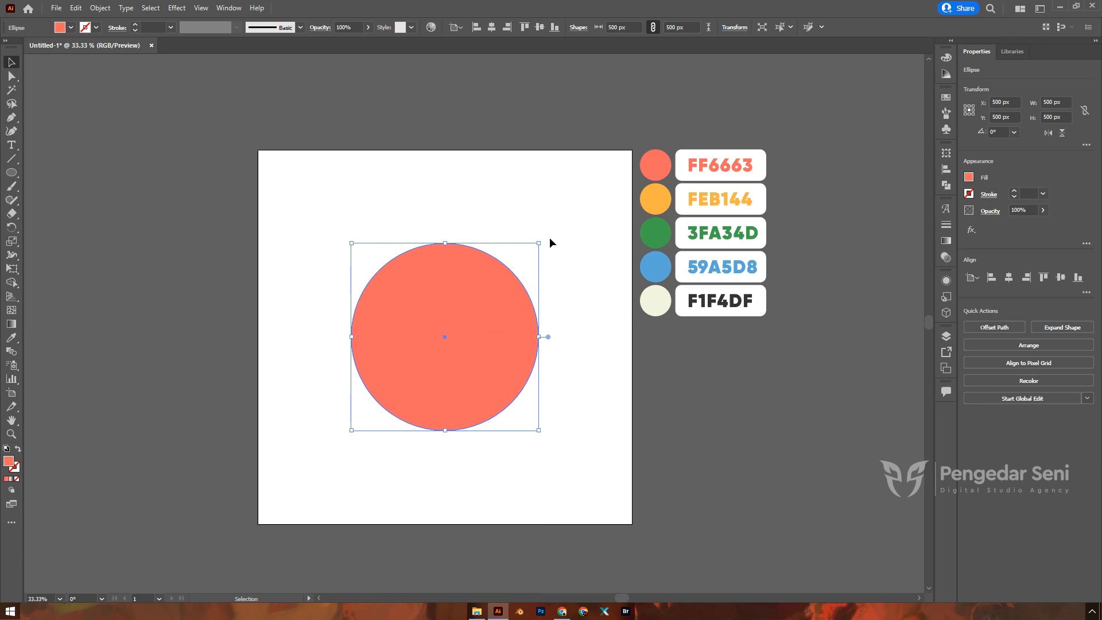
# Step: Add a 600 px outer circle with a 50 px Offset Path
pyautogui.click(100, 8)
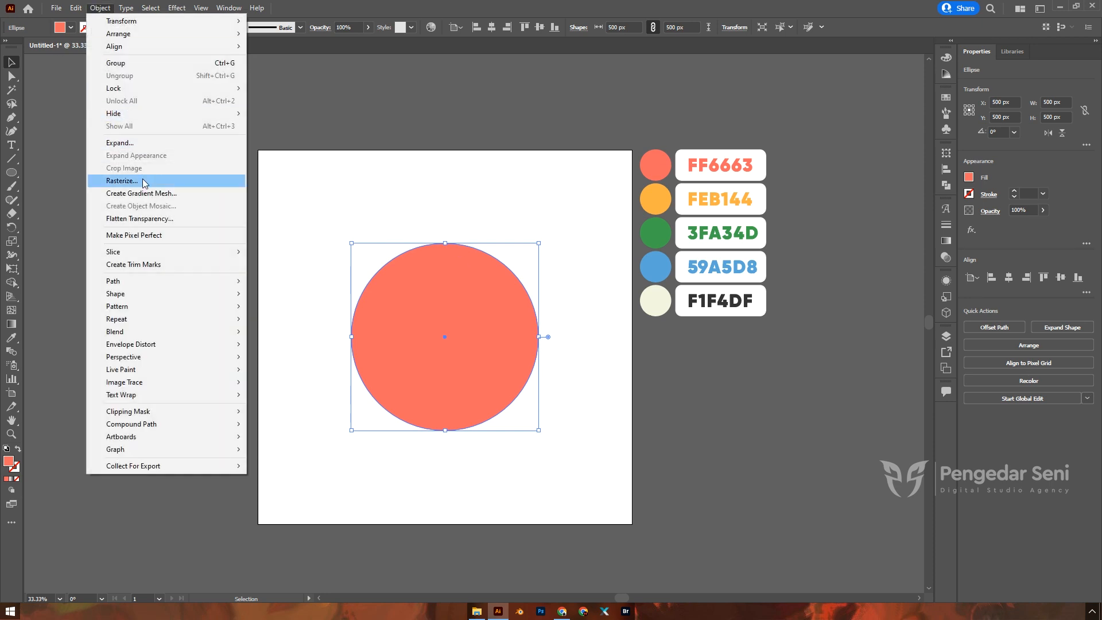
pyautogui.moveTo(162, 288)
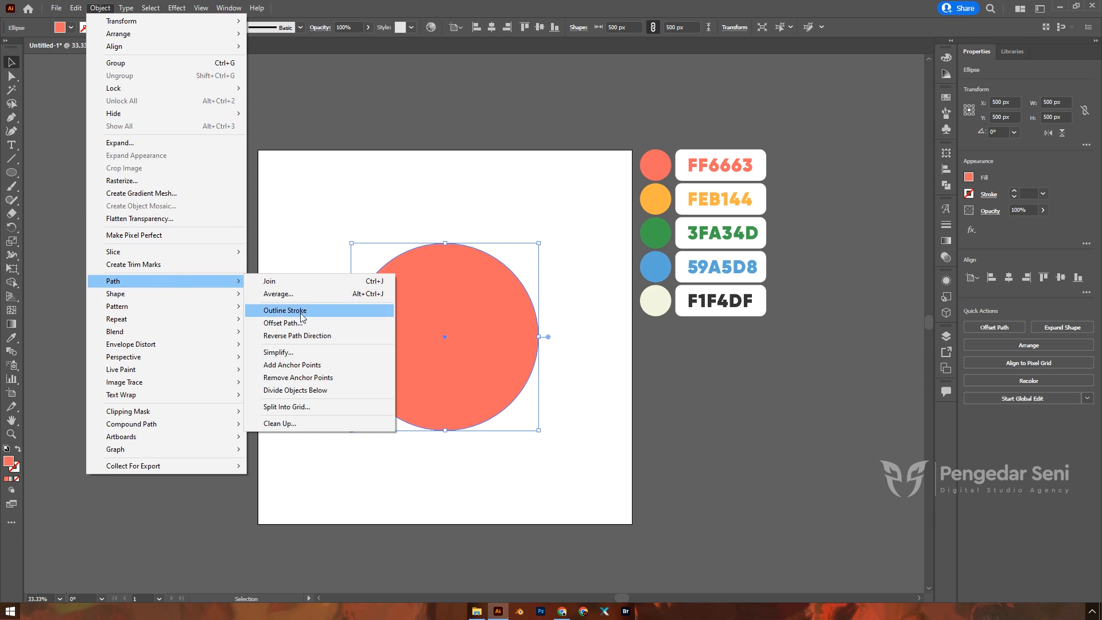
pyautogui.click(283, 323)
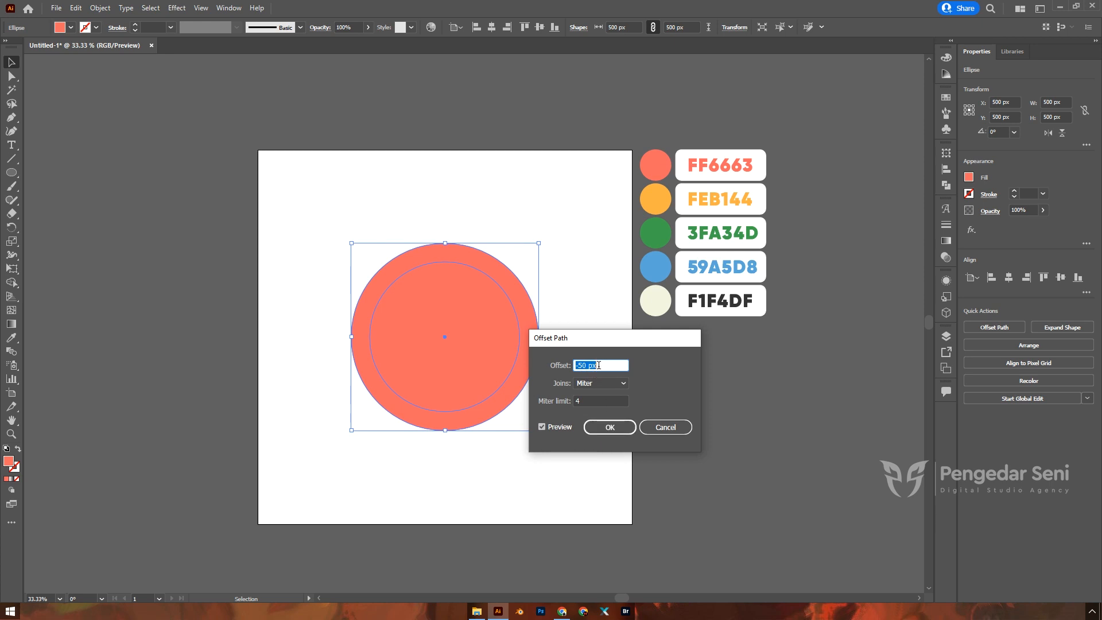
pyautogui.moveTo(602, 365); pyautogui.dragTo(555, 365)
pyautogui.write('50')
pyautogui.click(601, 400)
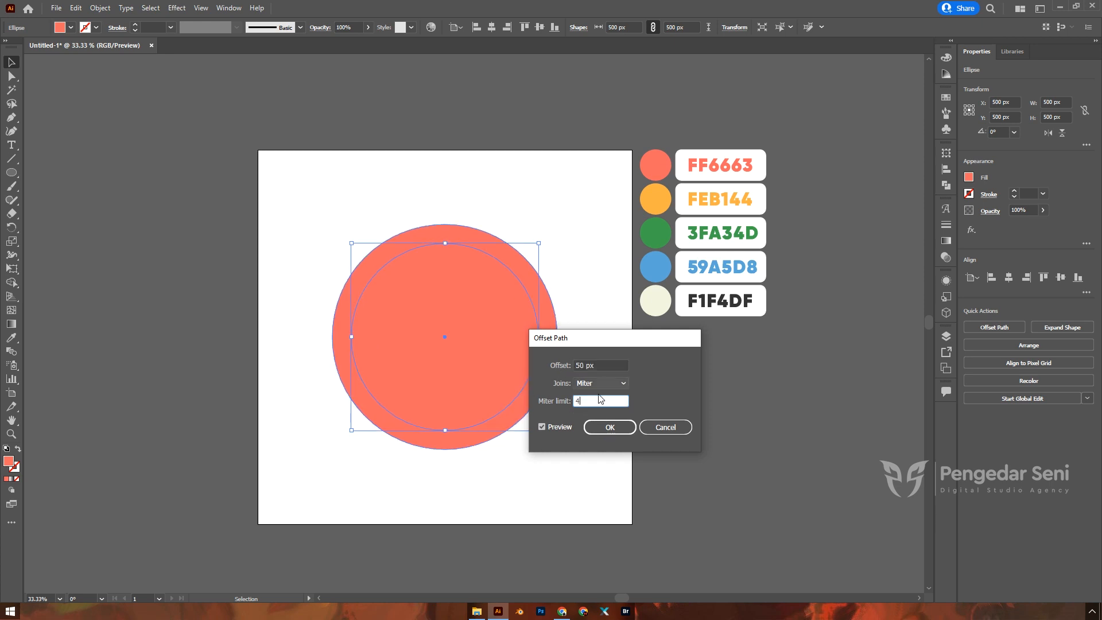
pyautogui.click(555, 425)
pyautogui.click(554, 426)
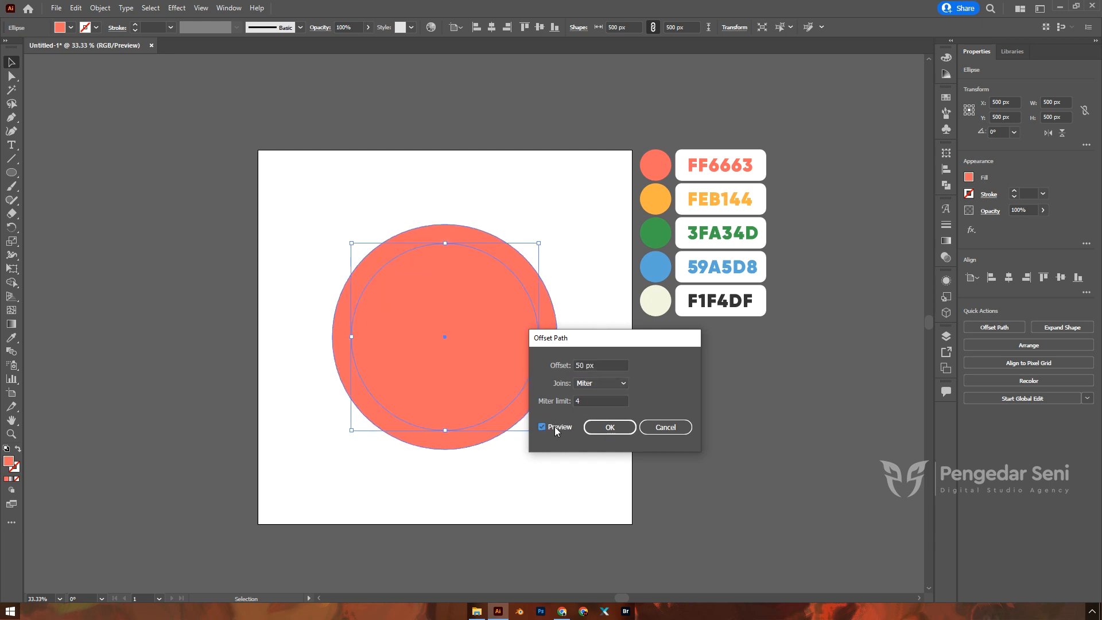
pyautogui.click(610, 427)
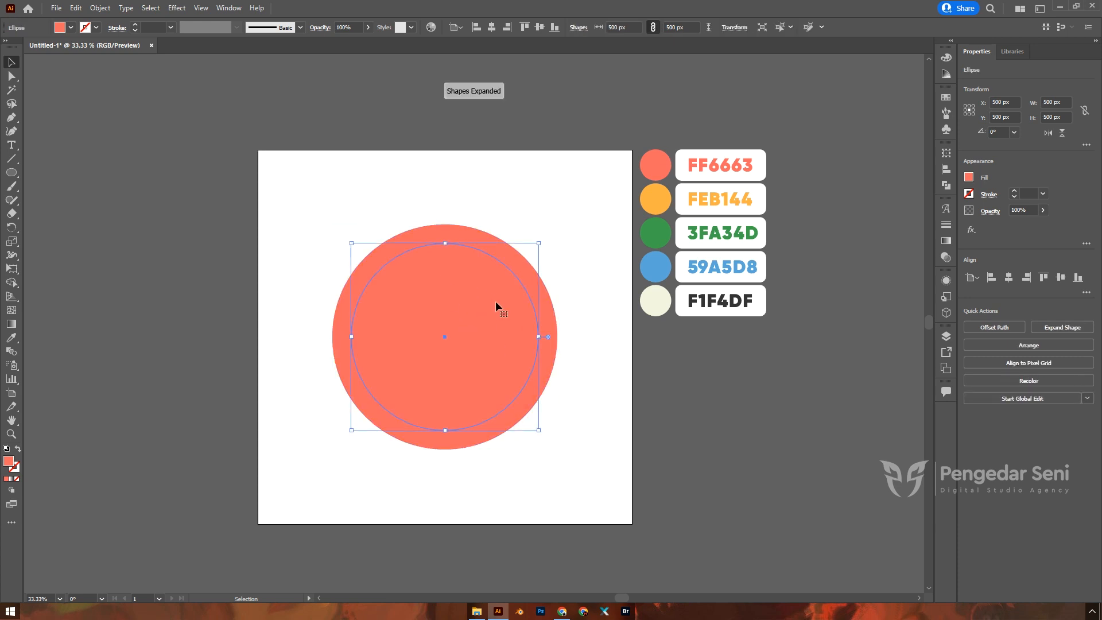
# Step: Add a 400 px inner circle with a -50 px Offset Path
pyautogui.click(98, 8)
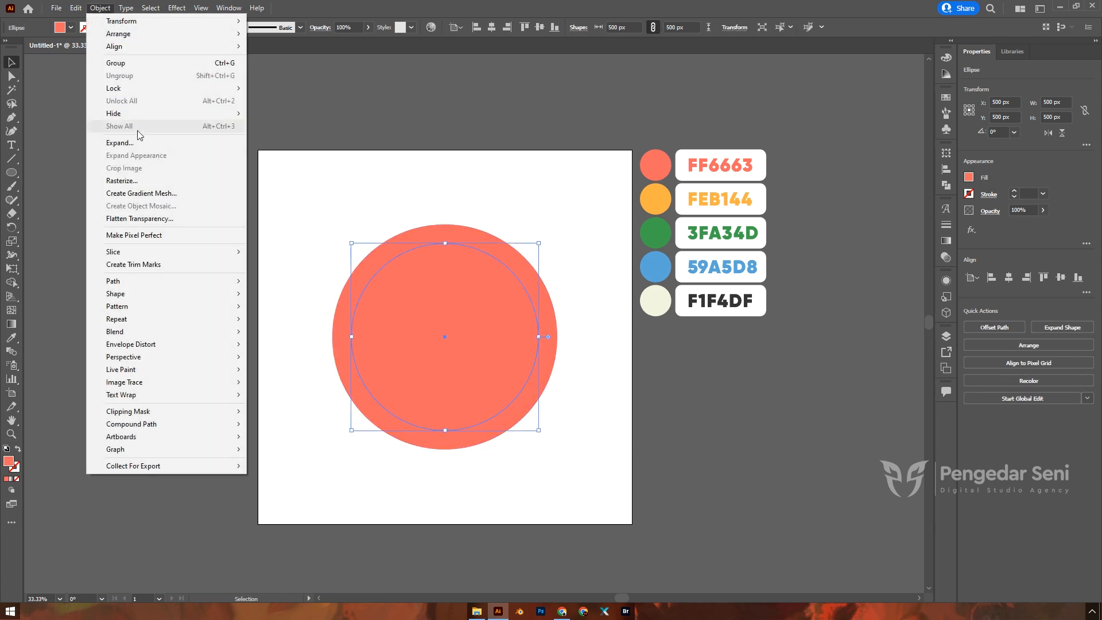
pyautogui.moveTo(176, 280)
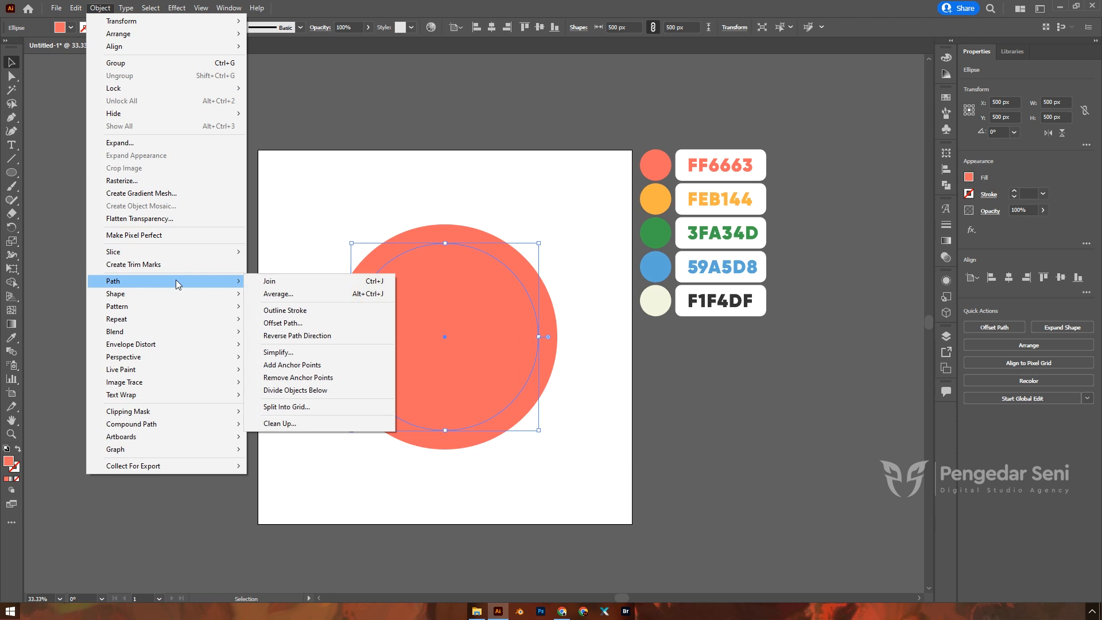
pyautogui.click(285, 323)
pyautogui.write('-50')
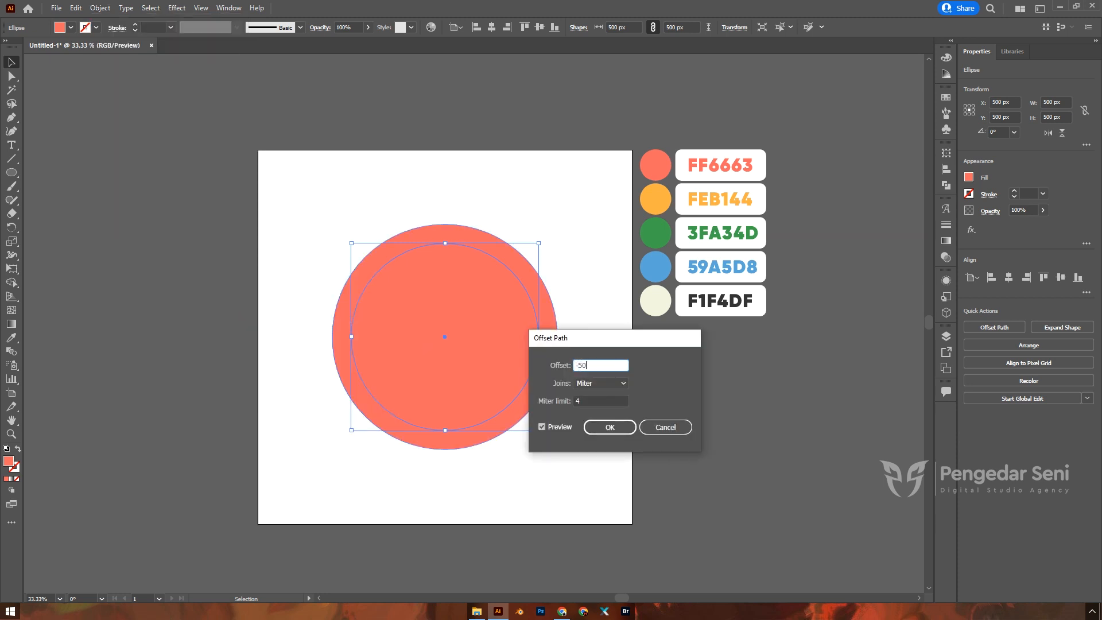
pyautogui.press('Return')
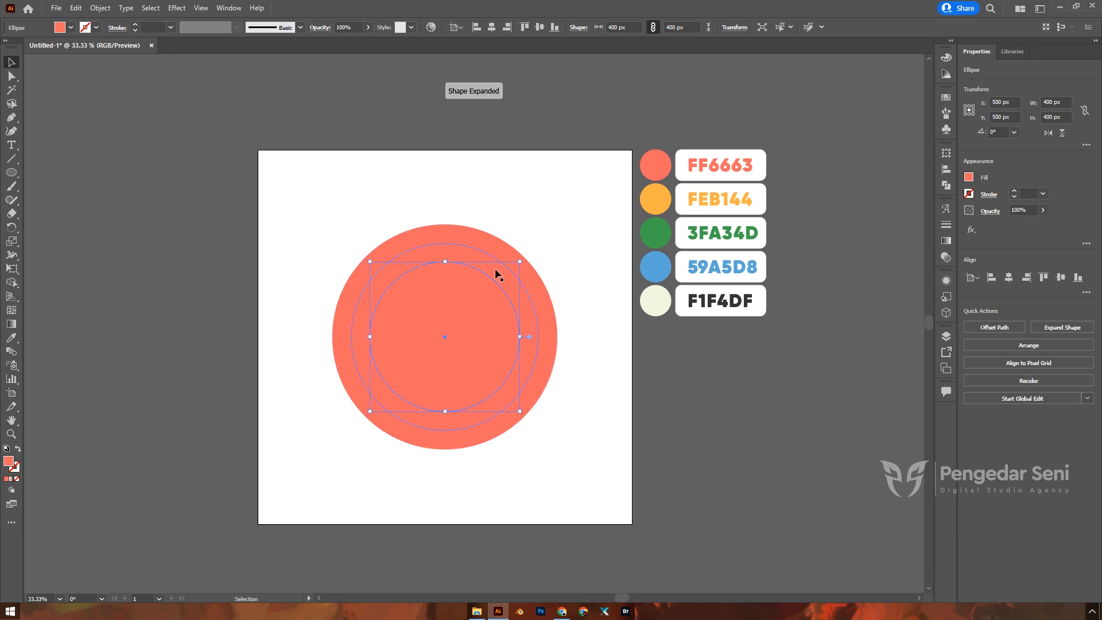
pyautogui.click(495, 242)
pyautogui.click(480, 260)
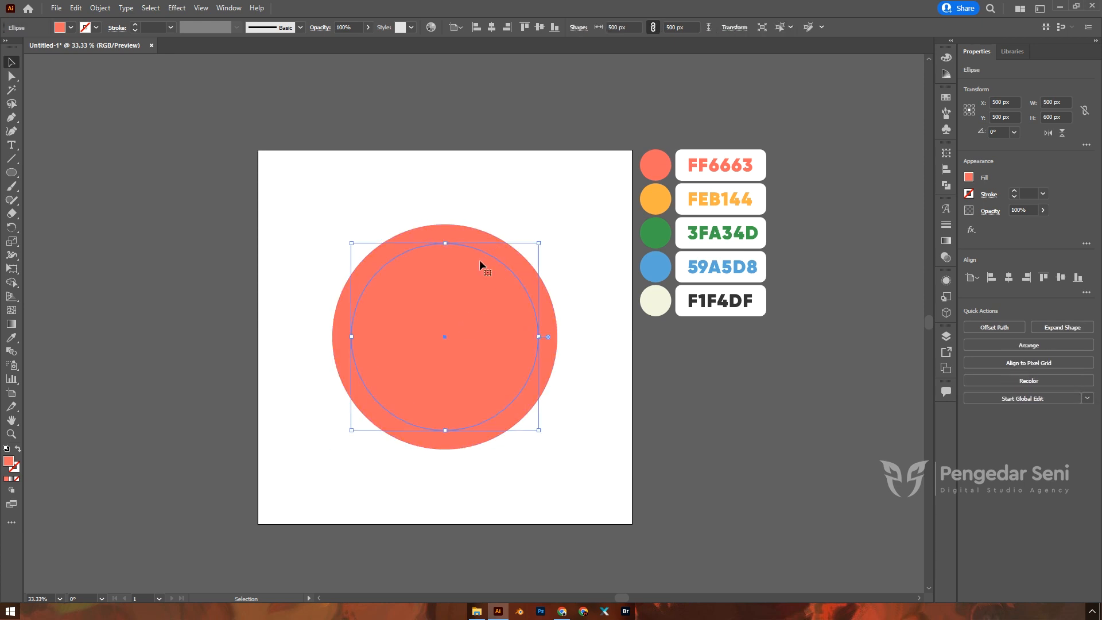
# Step: Colour the middle circle FEB144 and the inner circle 3FA34D with the Eyedropper
pyautogui.press('i')
pyautogui.click(655, 200)
pyautogui.press('v')
pyautogui.click(433, 316)
pyautogui.press('i')
pyautogui.click(661, 235)
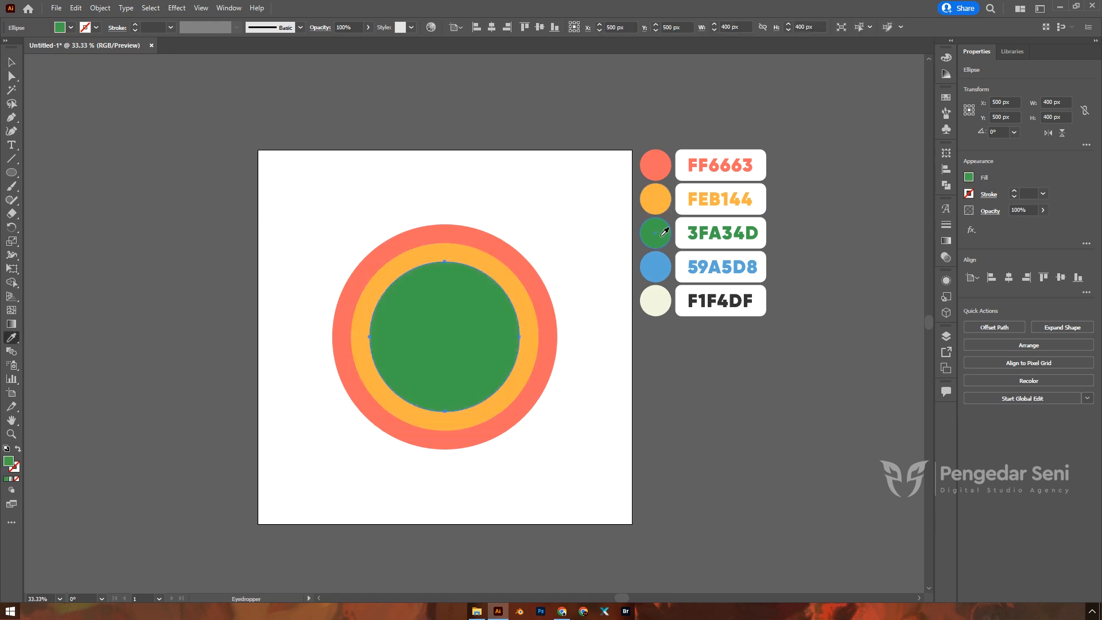
pyautogui.press('v')
pyautogui.click(601, 246)
pyautogui.click(394, 320)
# Step: Offset the green circle by -50 px and fill the new 300 px circle 59A5D8
pyautogui.click(100, 7)
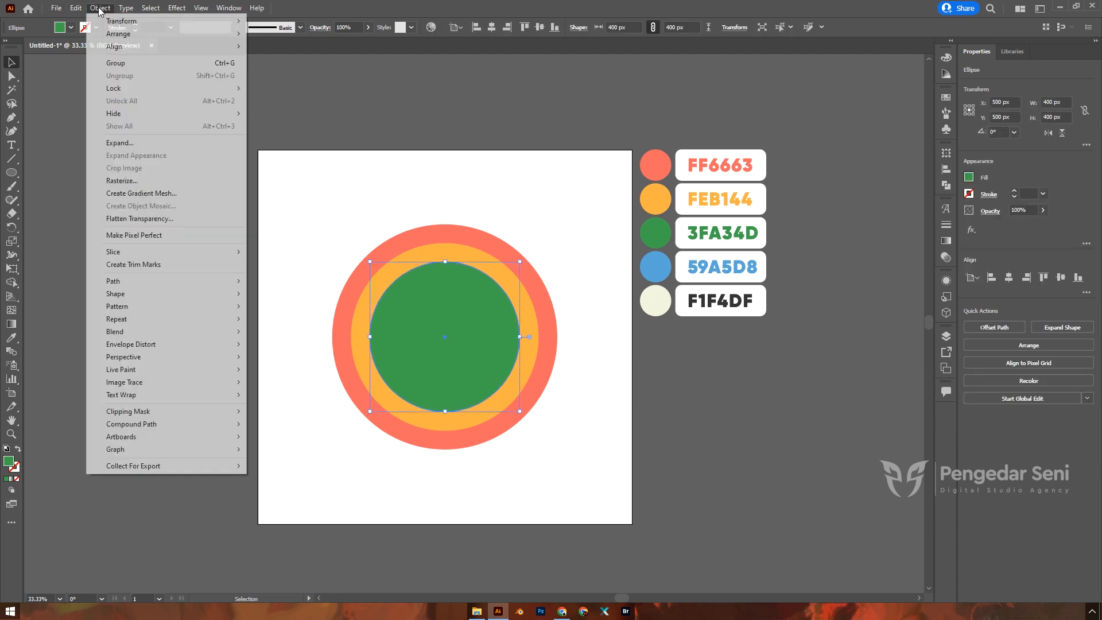
pyautogui.moveTo(220, 284)
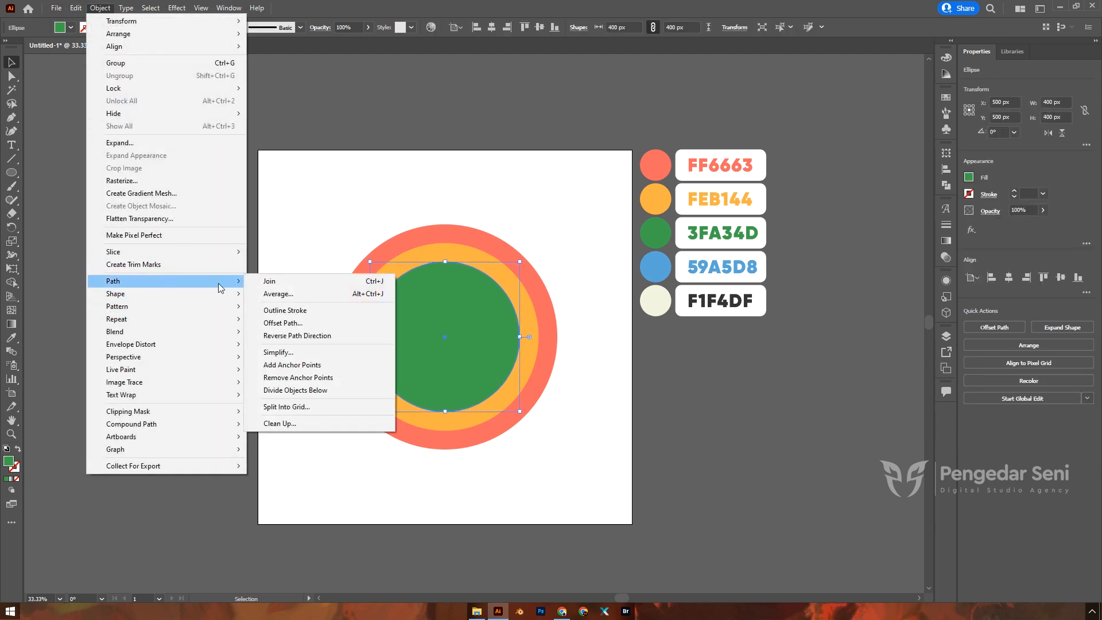
pyautogui.click(290, 323)
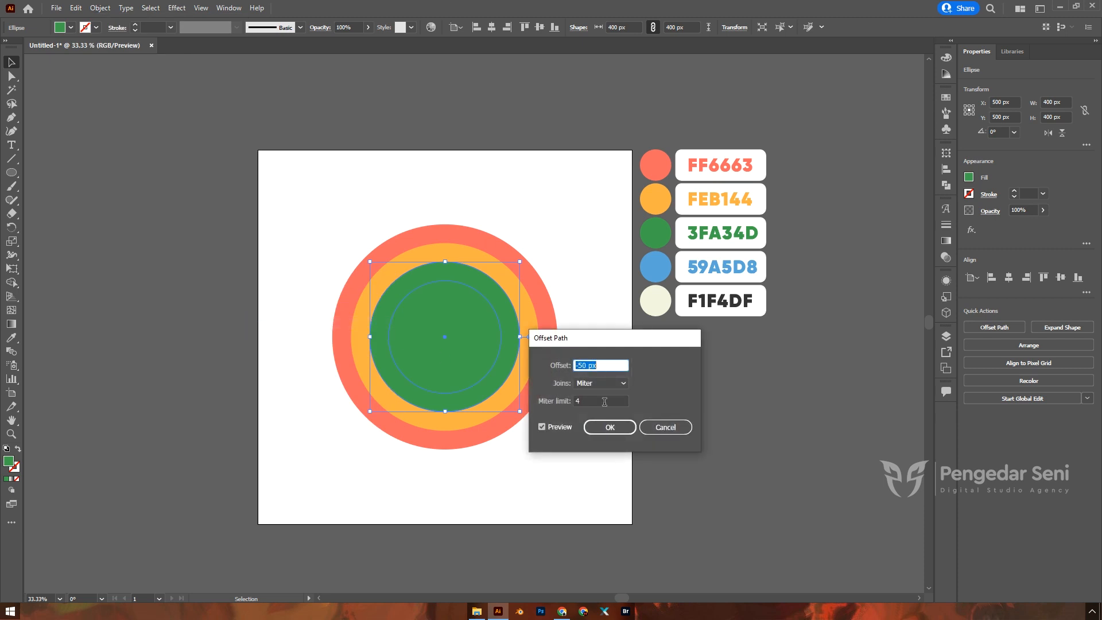
pyautogui.click(613, 427)
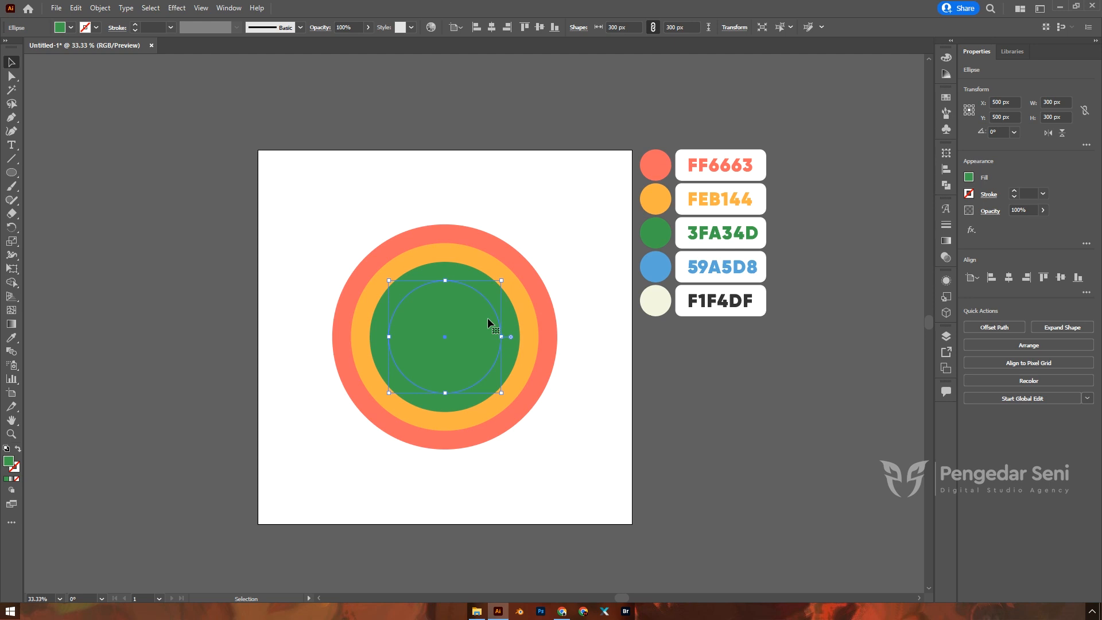
pyautogui.press('i')
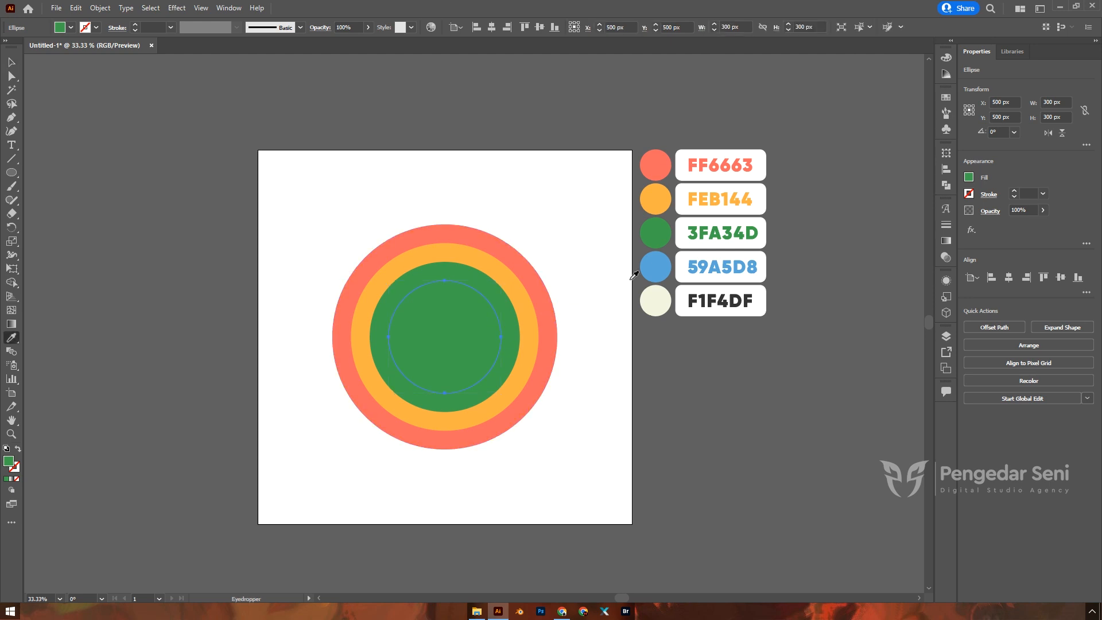
pyautogui.click(659, 262)
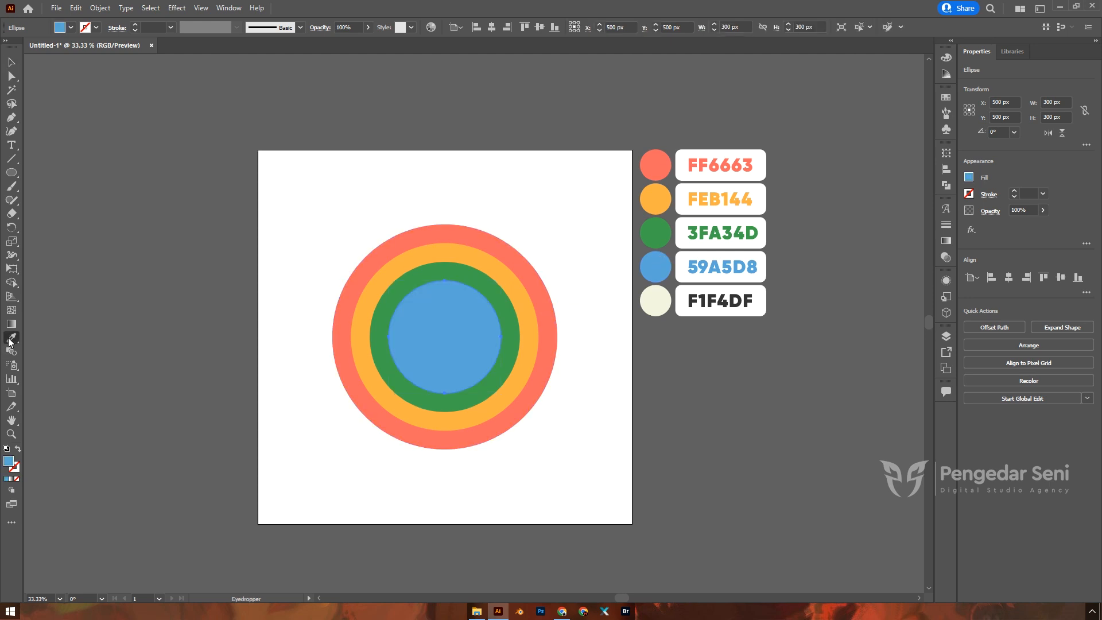
# Step: Offset the blue circle inward by -50 px to create a 200 px centre circle
pyautogui.press('v')
pyautogui.click(596, 352)
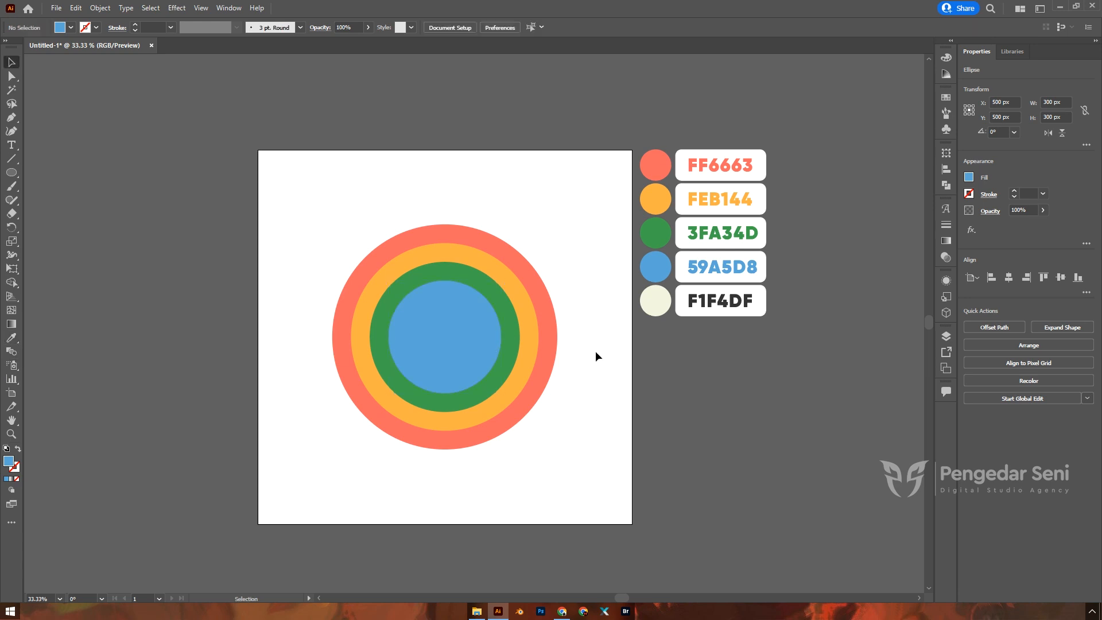
pyautogui.click(442, 310)
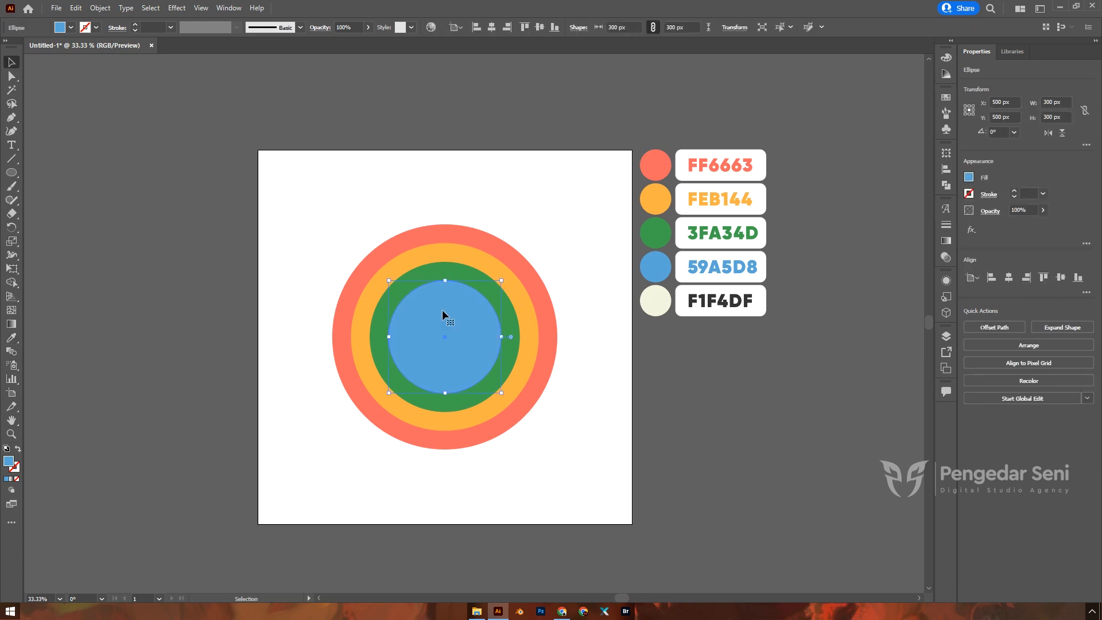
pyautogui.click(100, 8)
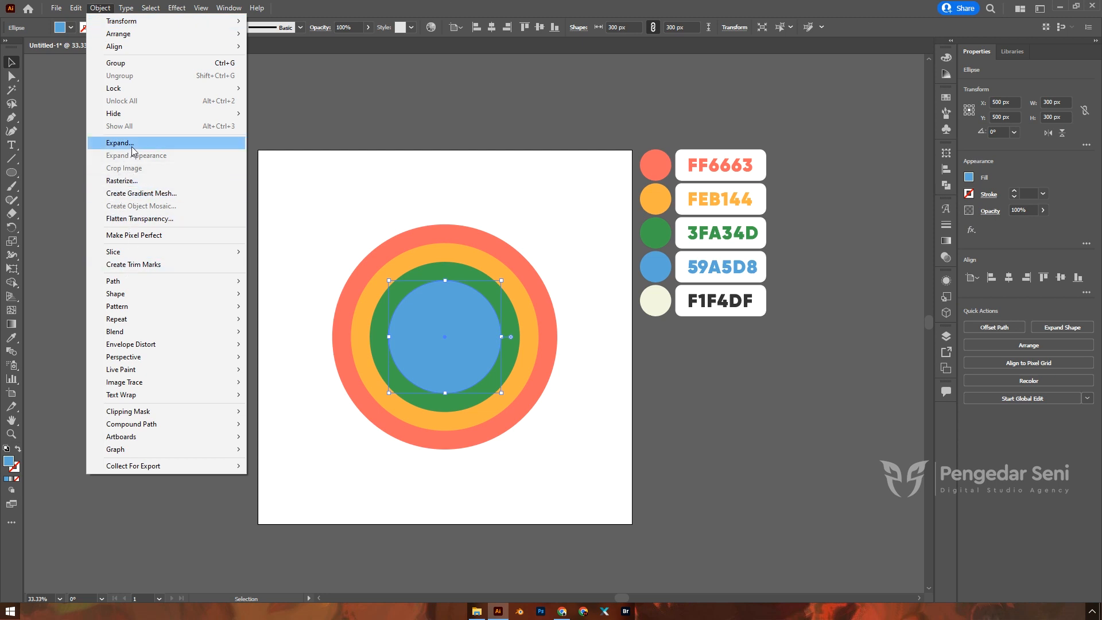
pyautogui.moveTo(148, 281)
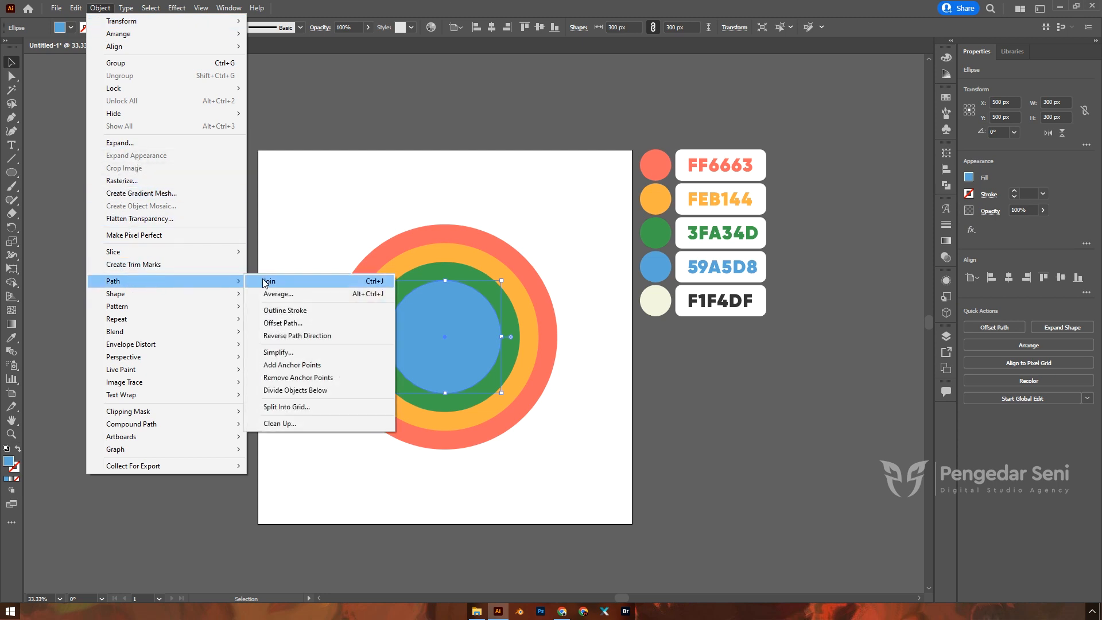
pyautogui.click(283, 323)
pyautogui.click(610, 426)
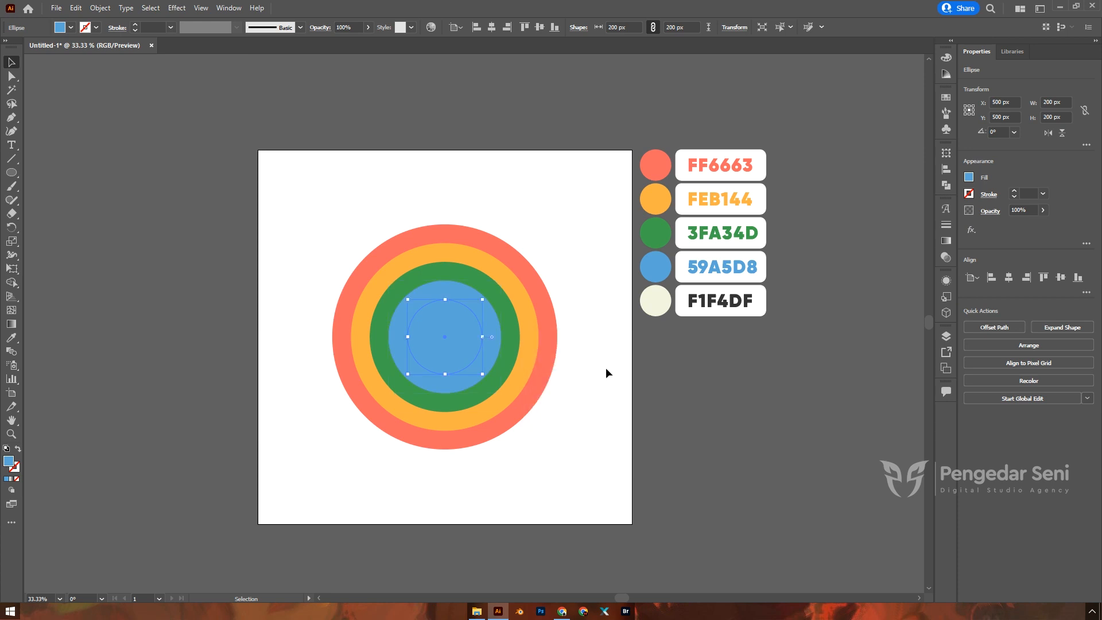
# Step: Fill the centre circle cream F1F4DF and marquee-select all five circles
pyautogui.press('i')
pyautogui.click(656, 299)
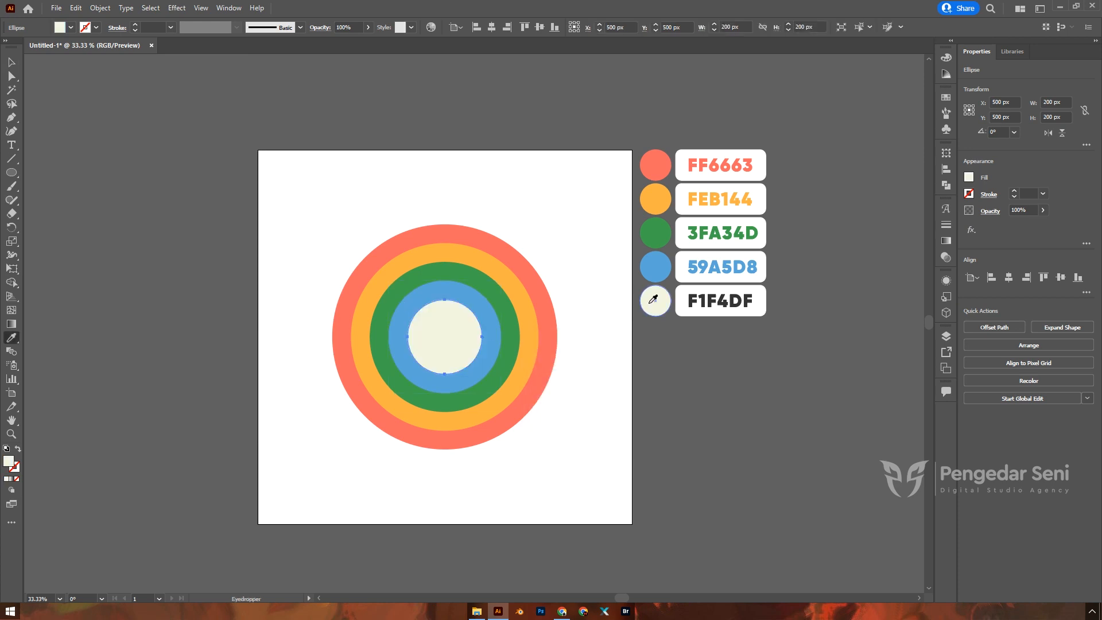
pyautogui.press('v')
pyautogui.click(584, 310)
pyautogui.moveTo(334, 192); pyautogui.dragTo(548, 491)
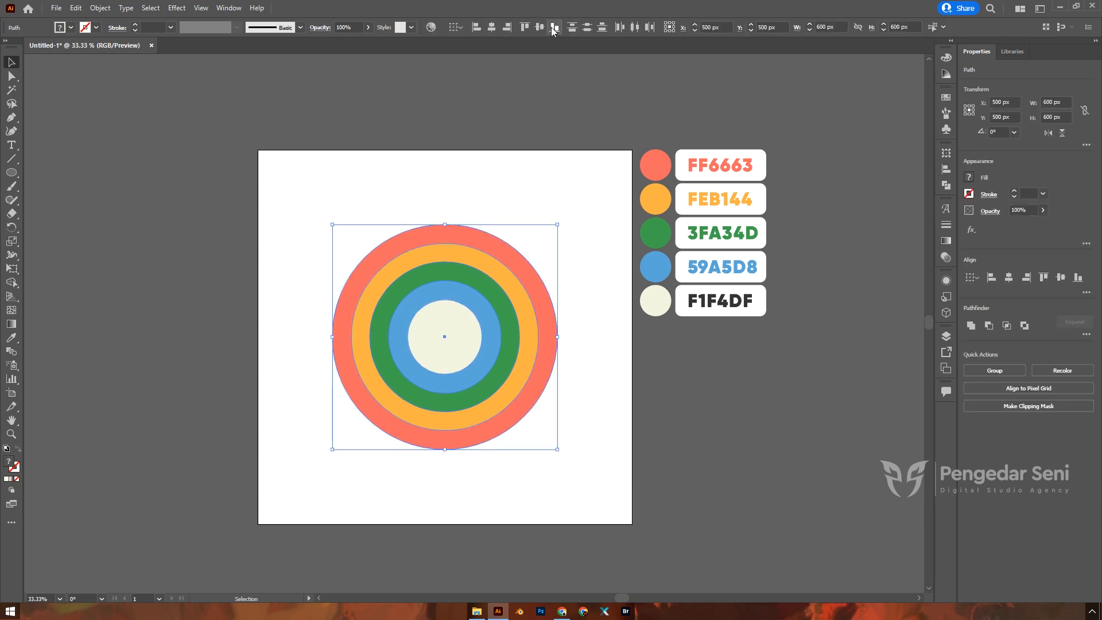
# Step: Select all five circles and switch the view to Outline mode
pyautogui.click(557, 170)
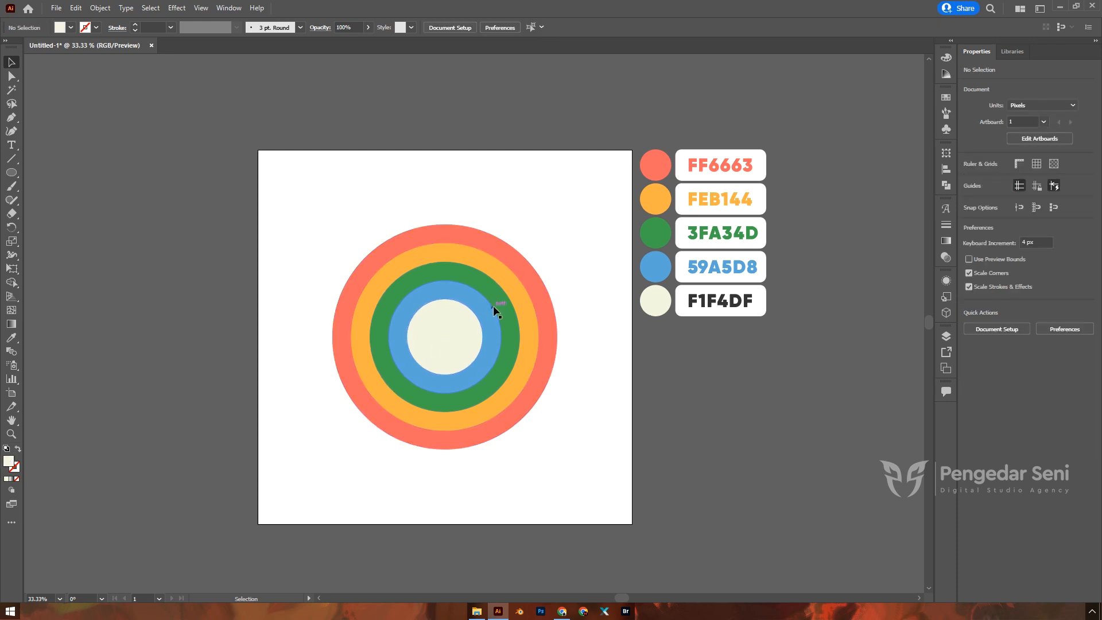
pyautogui.moveTo(322, 216); pyautogui.dragTo(556, 463)
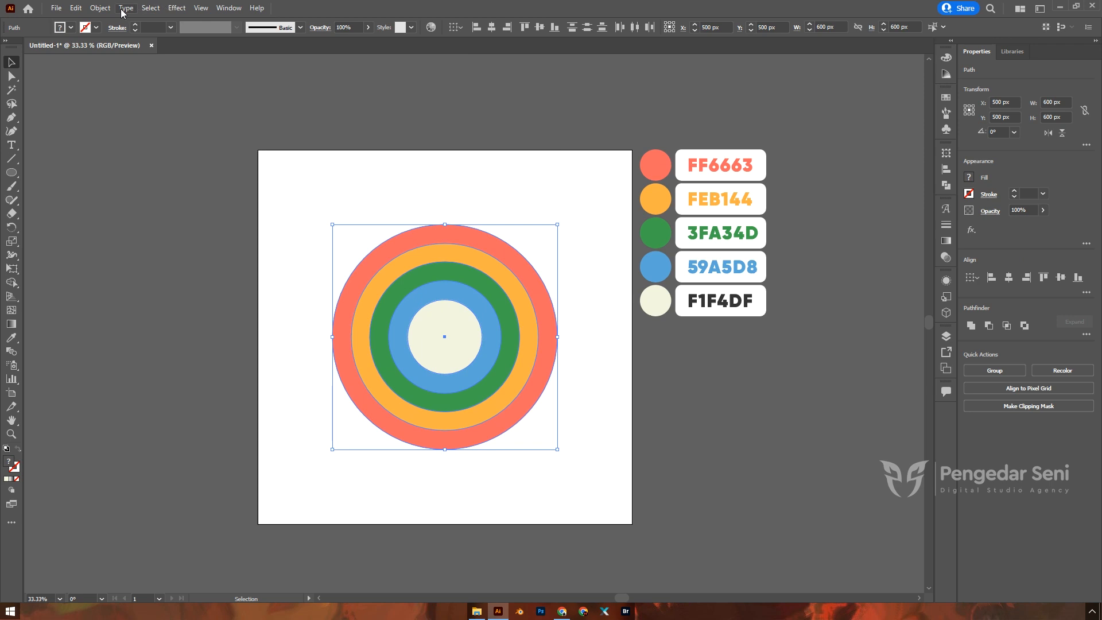
pyautogui.click(201, 8)
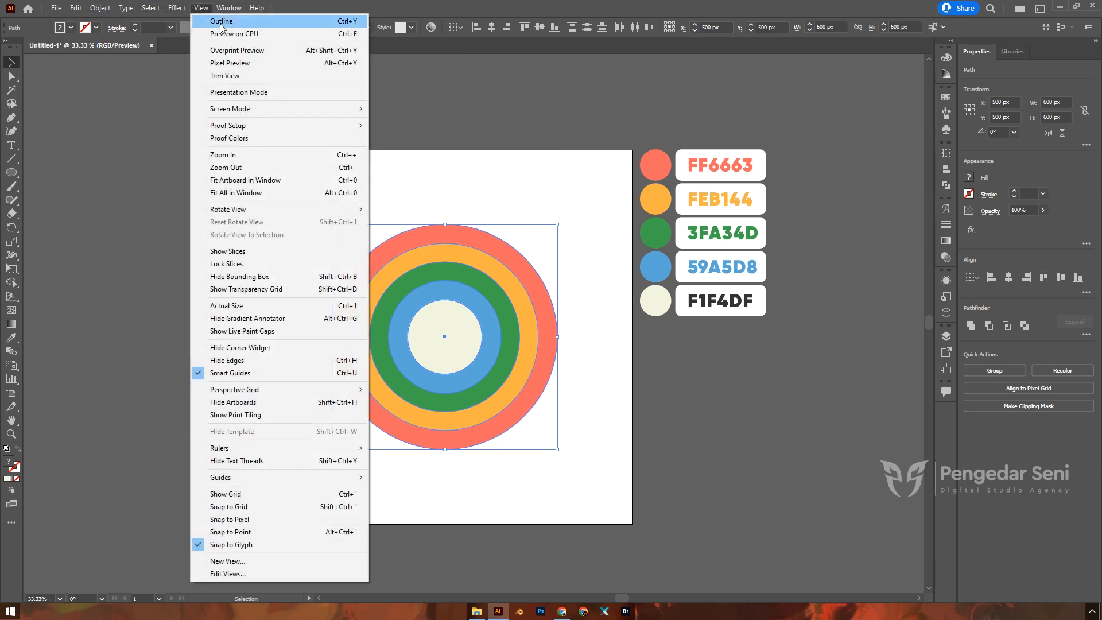
pyautogui.click(222, 22)
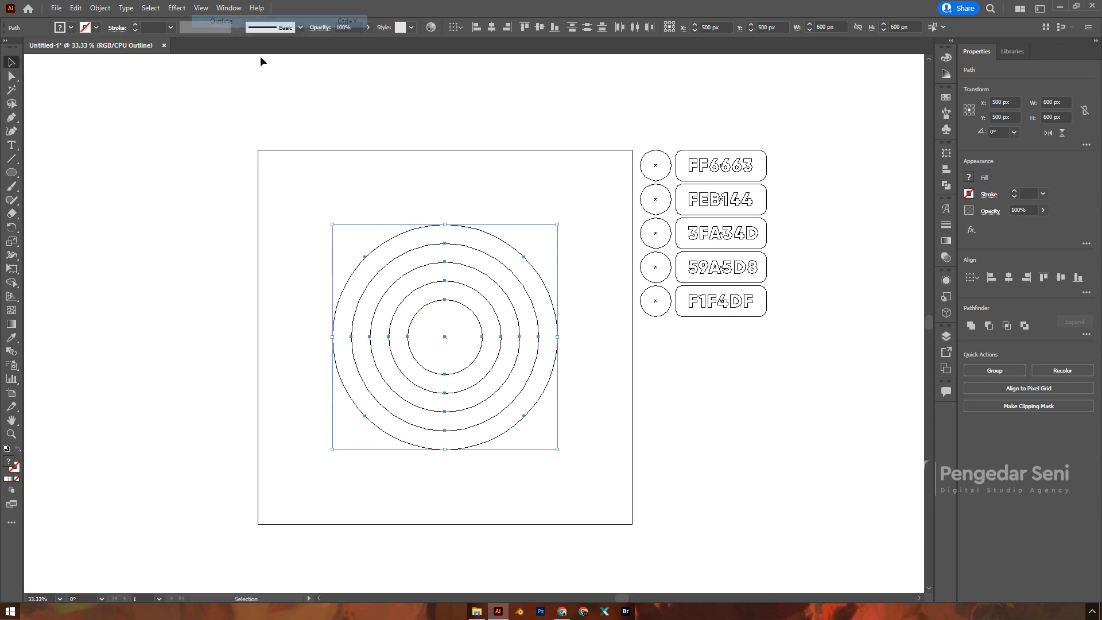
pyautogui.click(11, 80)
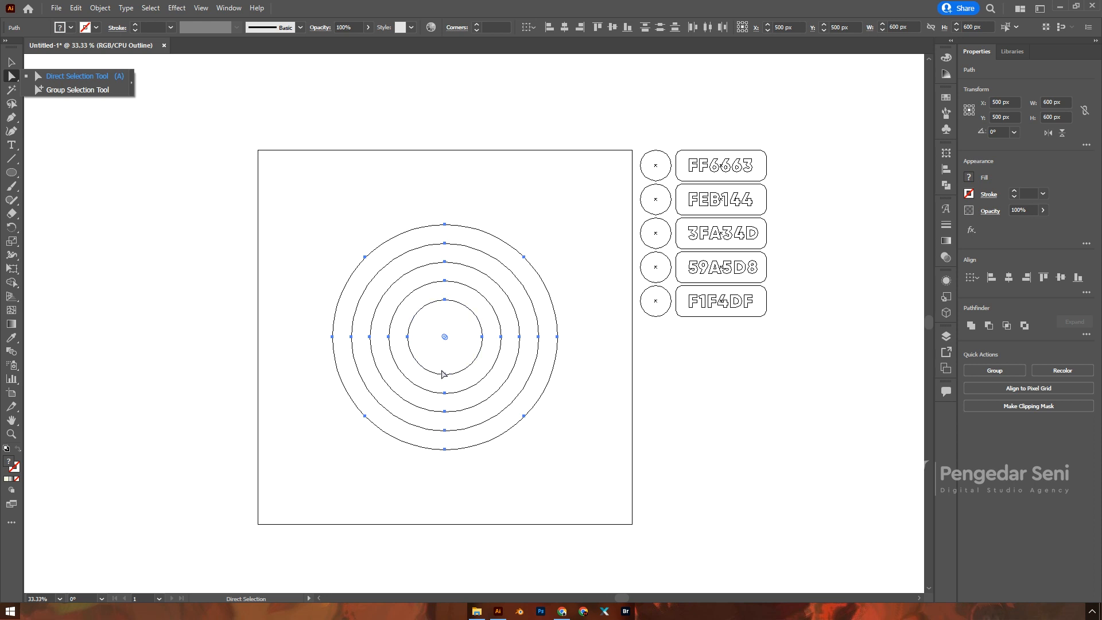
# Step: Delete the bottom anchors of all five circles, leaving stacked semicircular rainbow arcs
pyautogui.moveTo(442, 369); pyautogui.dragTo(452, 464)
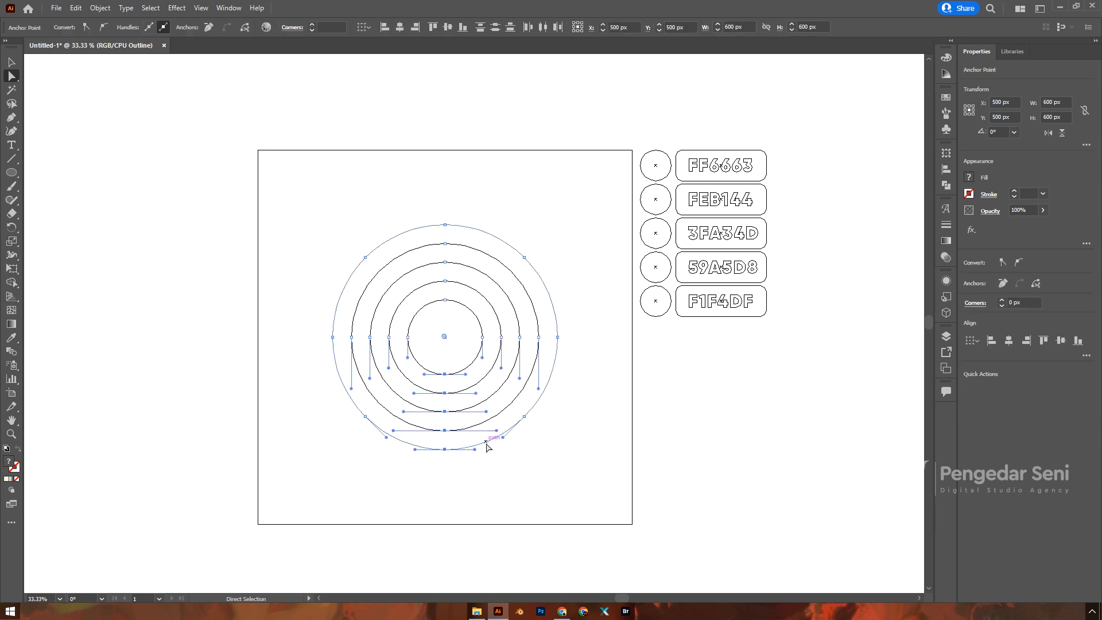
pyautogui.press('Delete')
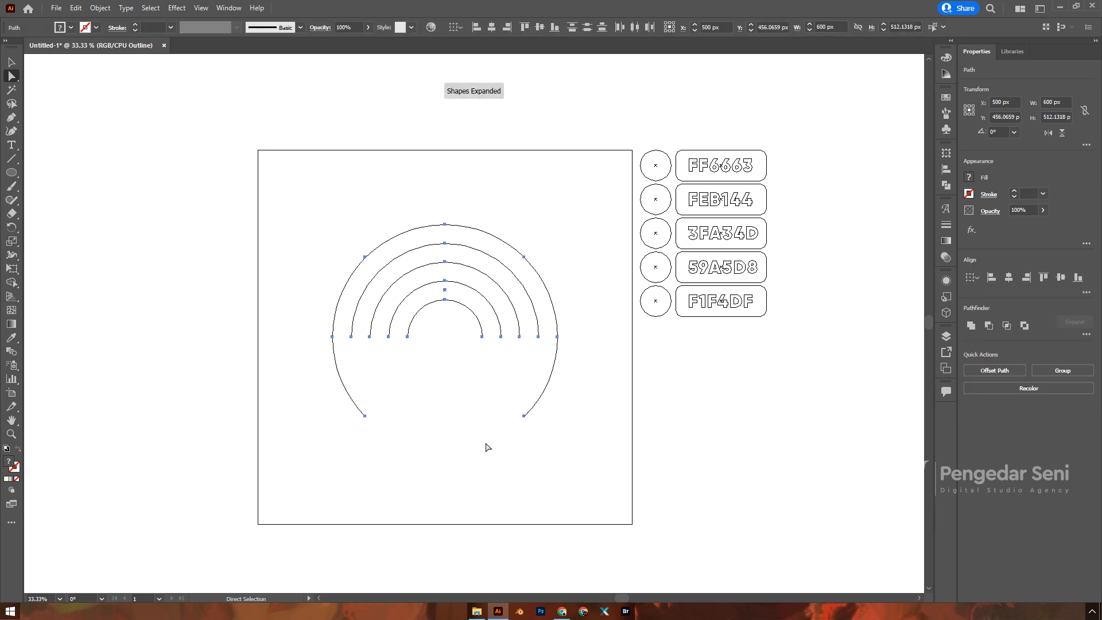
pyautogui.click(522, 415)
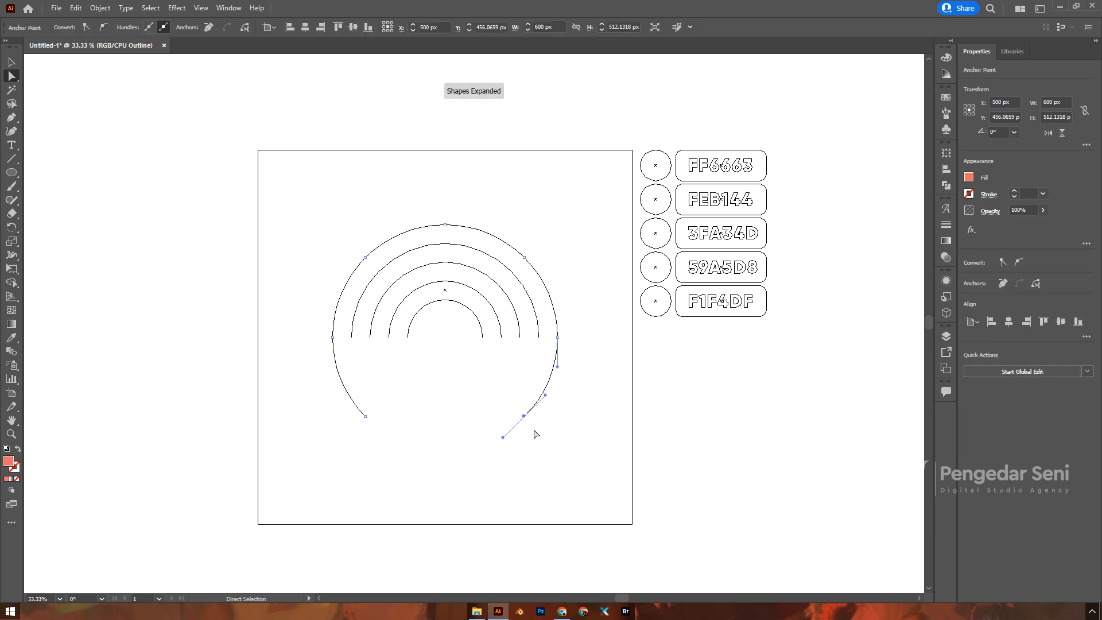
pyautogui.click(366, 415)
pyautogui.press('Delete')
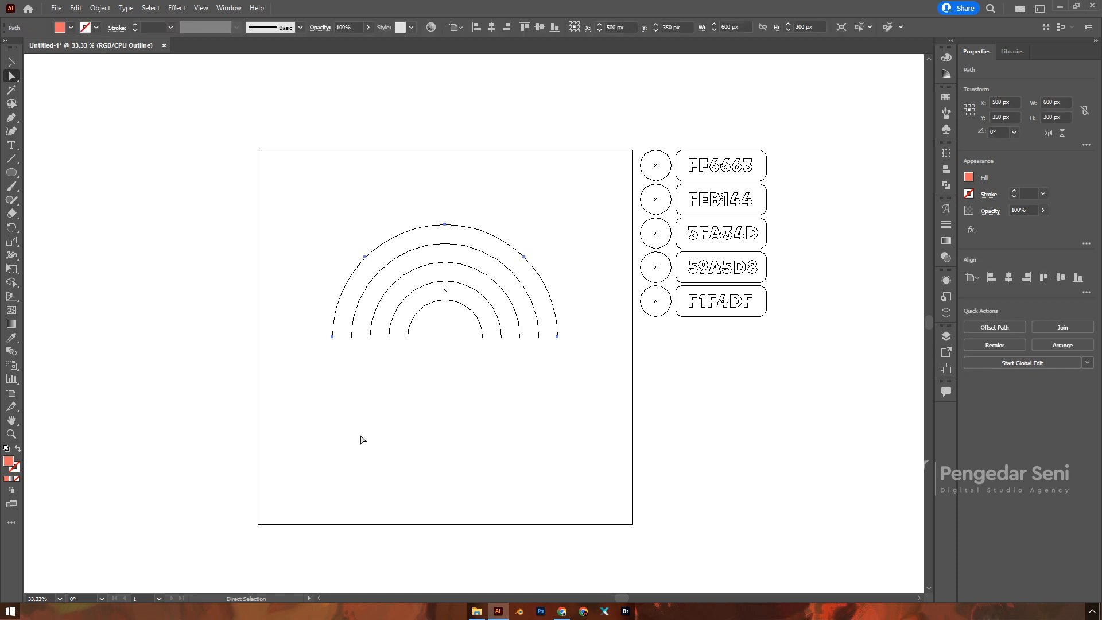
pyautogui.click(12, 62)
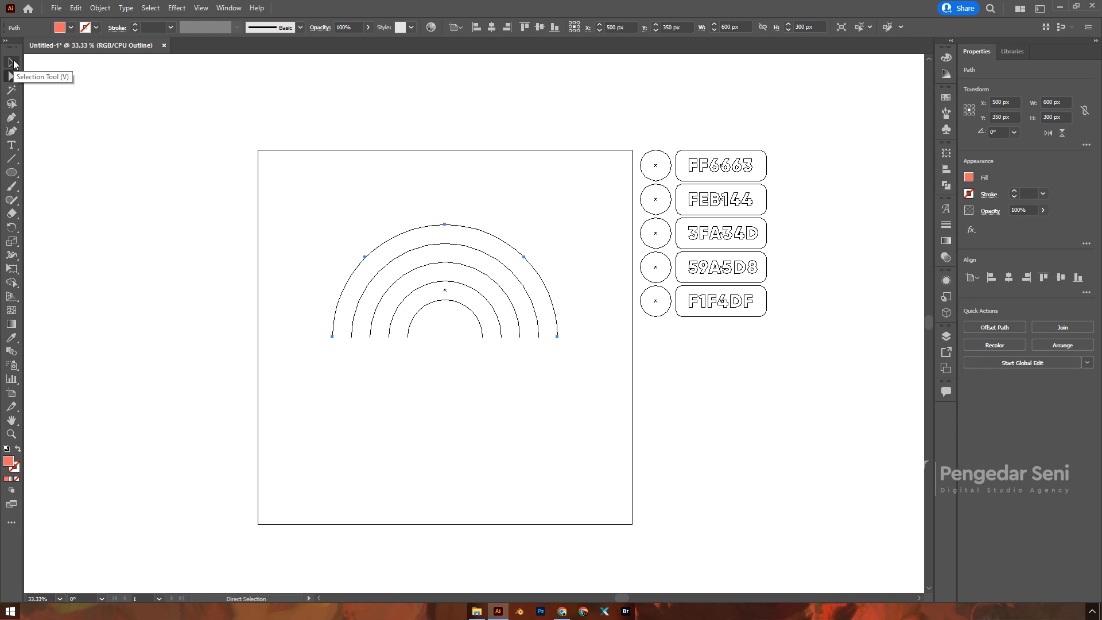
pyautogui.click(372, 178)
pyautogui.click(202, 8)
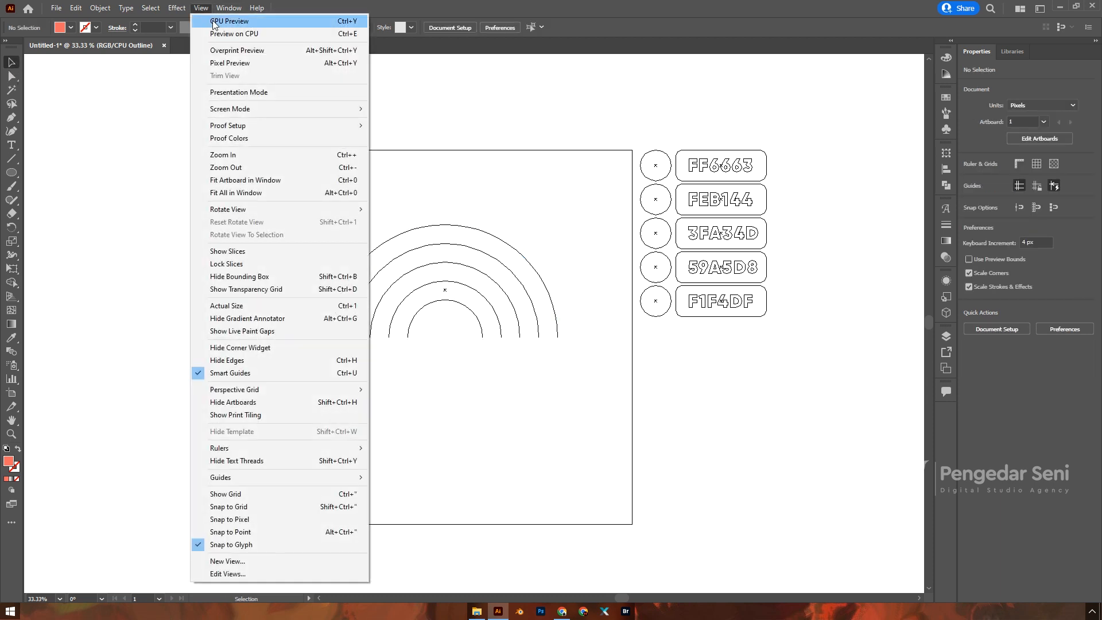
# Step: Return to full-colour GPU Preview and test-move the cream semicircle, then undo
pyautogui.click(229, 21)
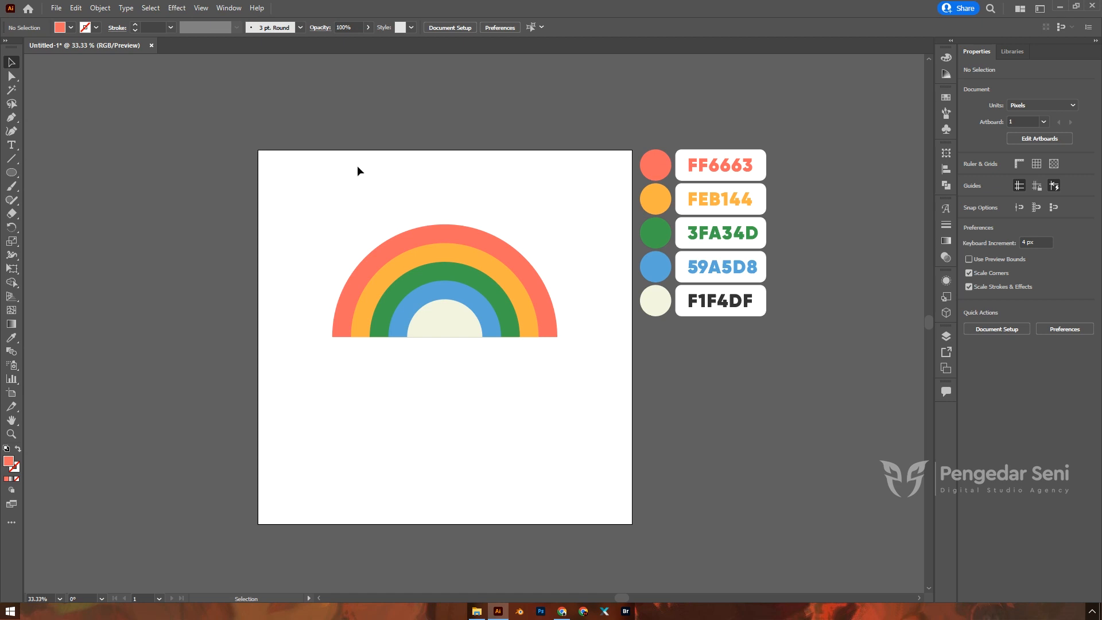
pyautogui.click(443, 315)
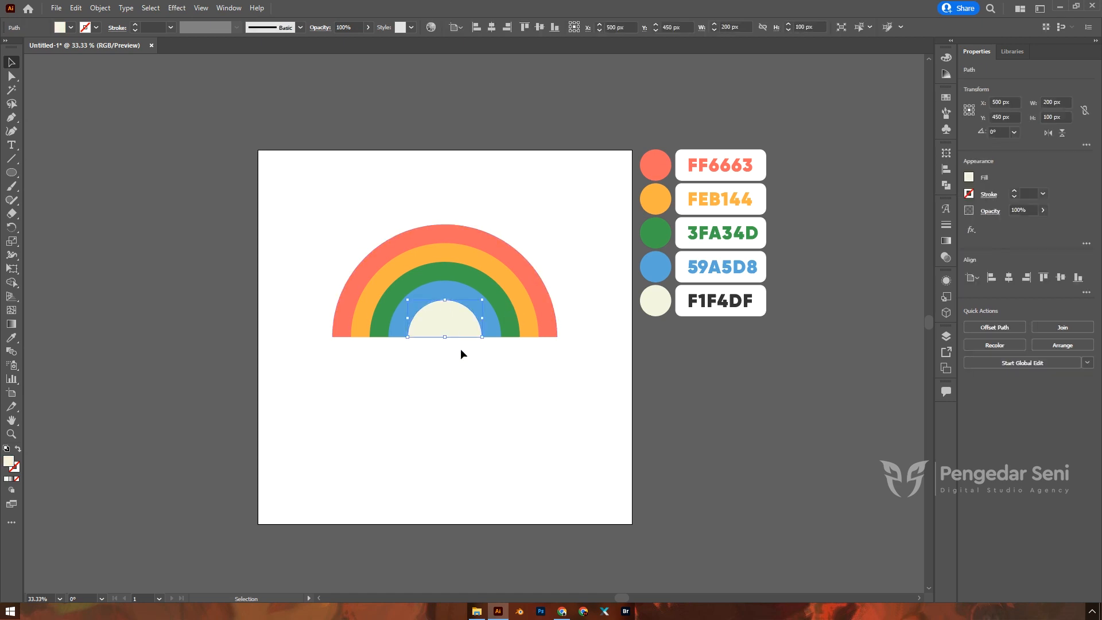
pyautogui.click(464, 365)
pyautogui.scroll(4, 453, 344)
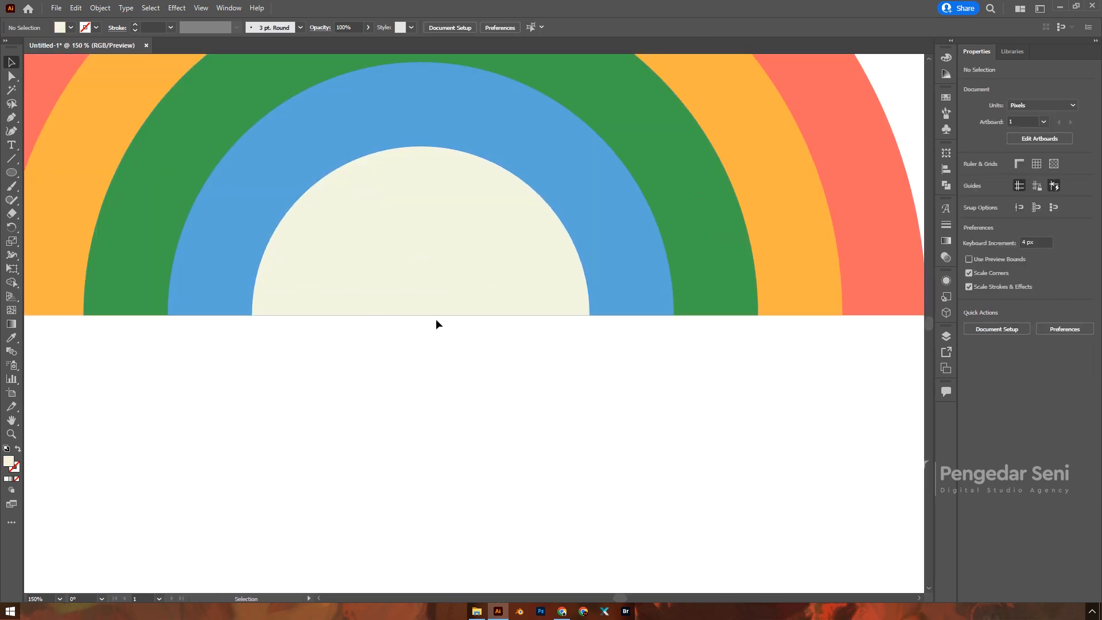
pyautogui.click(414, 298)
pyautogui.moveTo(416, 287); pyautogui.dragTo(449, 354)
pyautogui.hotkey('ctrl', 'z')
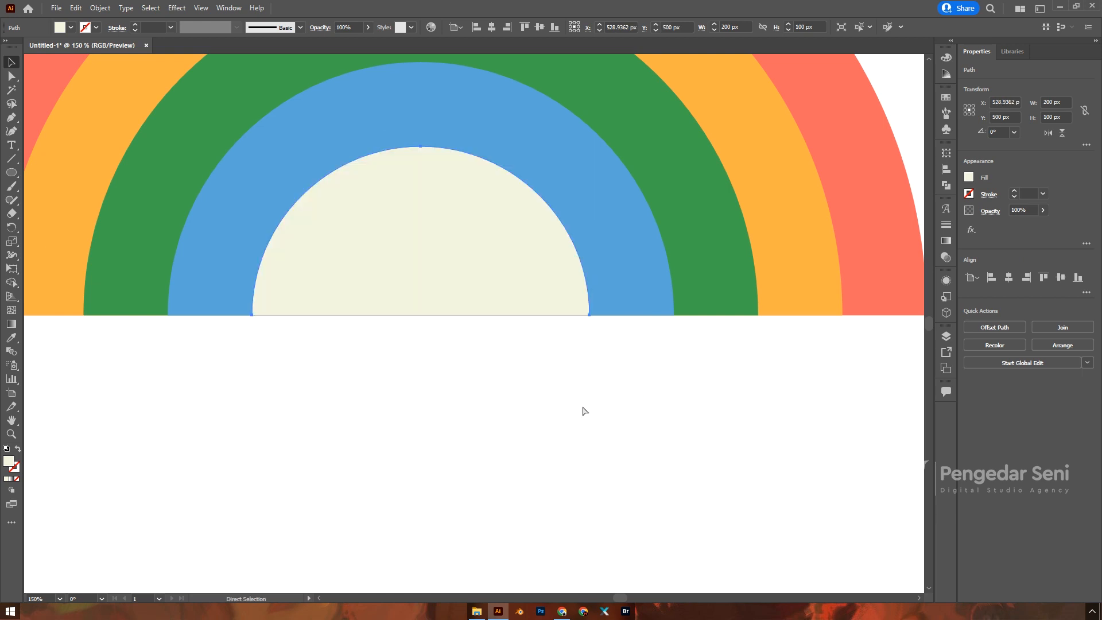
pyautogui.click(564, 404)
pyautogui.scroll(-4, 551, 399)
# Step: Group all five rainbow semicircles, test-moving pieces and undoing each move
pyautogui.moveTo(394, 206); pyautogui.dragTo(514, 455)
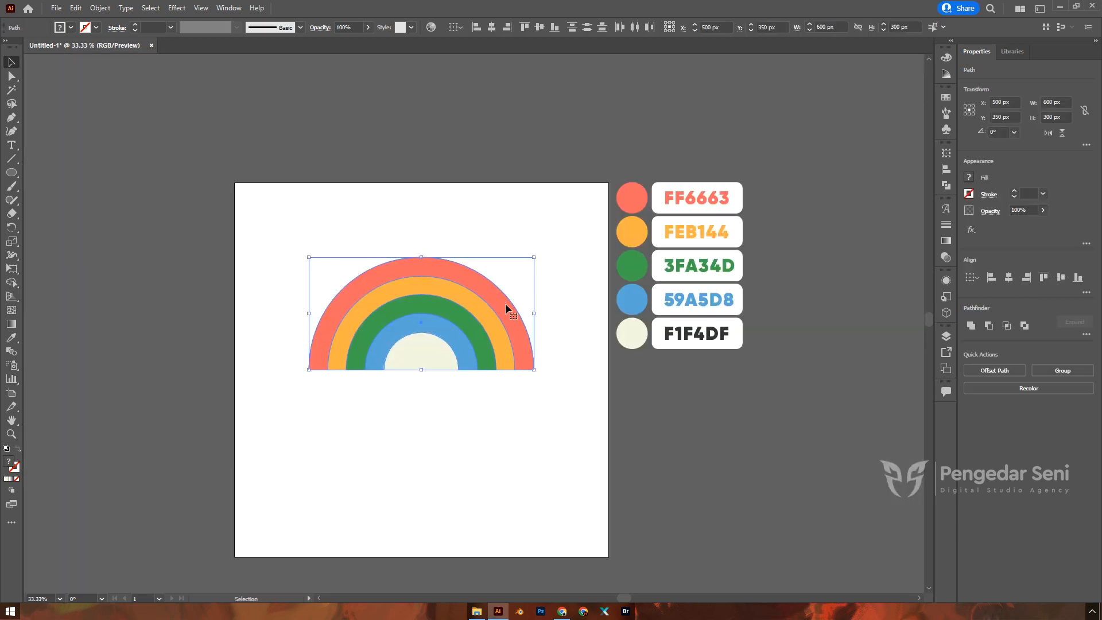
pyautogui.hotkey('ctrl', 'shift', 'a')
pyautogui.moveTo(466, 298); pyautogui.dragTo(546, 361)
pyautogui.hotkey('ctrl', 'z')
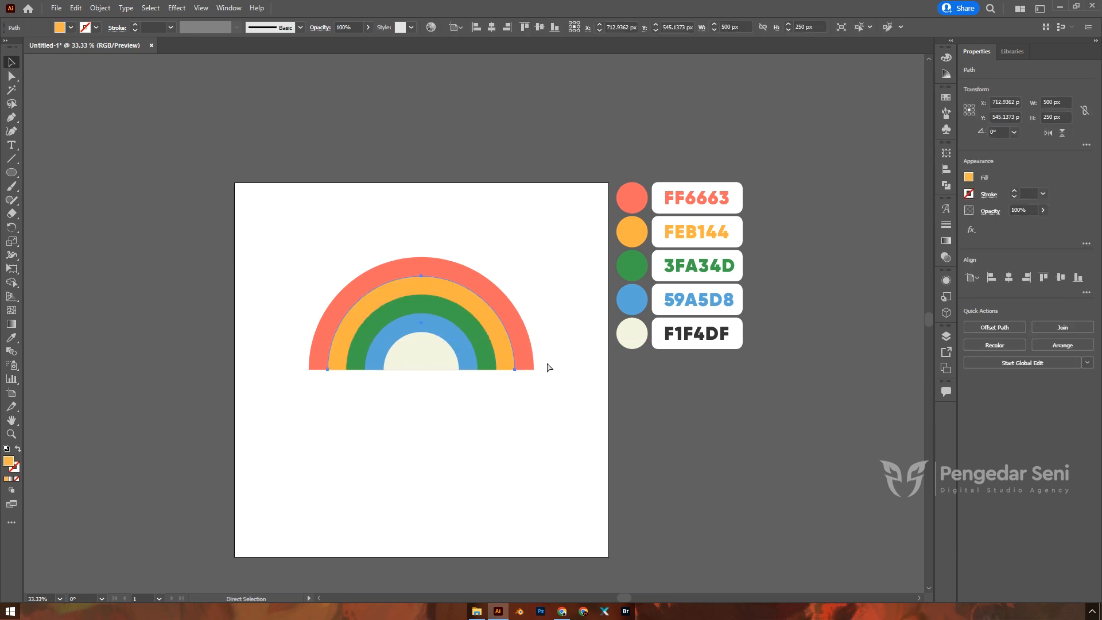
pyautogui.click(509, 245)
pyautogui.moveTo(513, 242); pyautogui.dragTo(356, 376)
pyautogui.press('a')
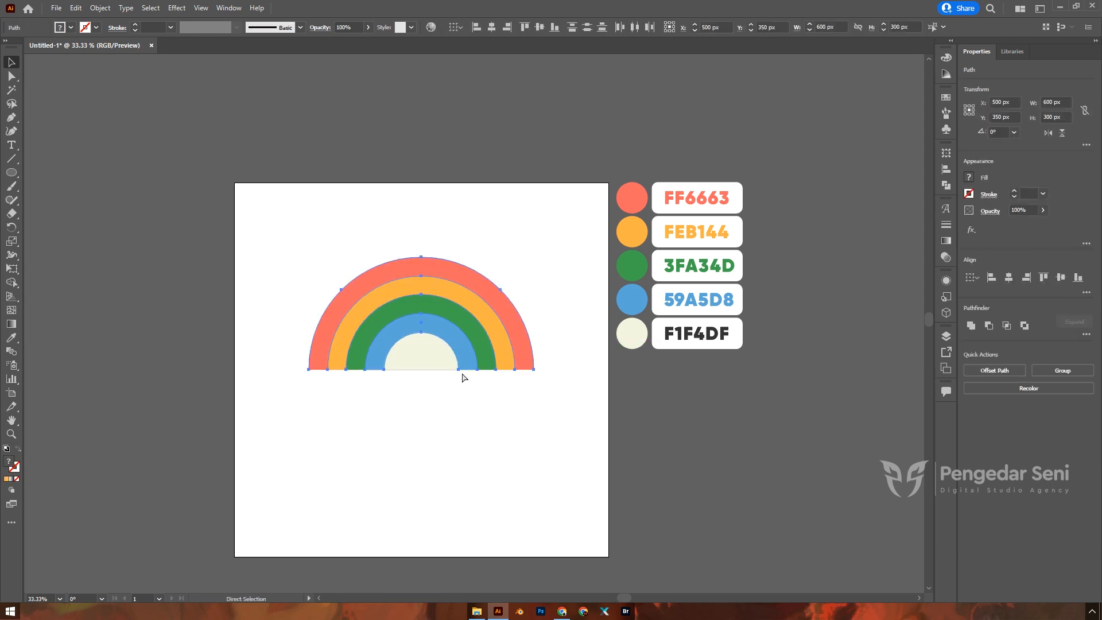
pyautogui.hotkey('ctrl', 'g')
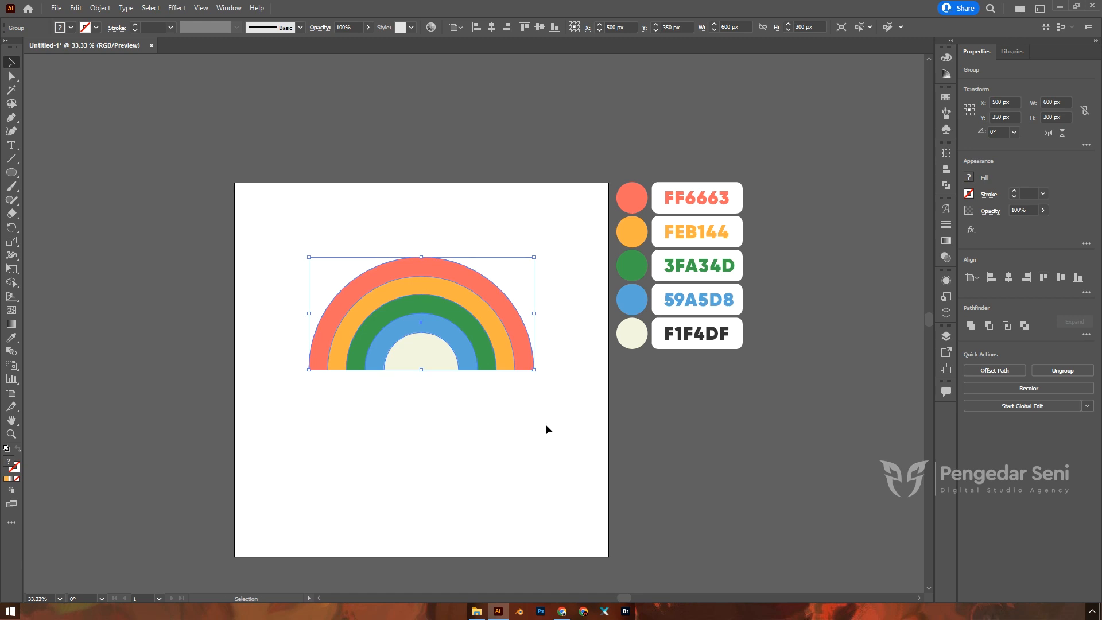
pyautogui.moveTo(453, 320); pyautogui.dragTo(546, 398)
pyautogui.hotkey('ctrl', 'z')
pyautogui.press('v')
pyautogui.click(519, 175)
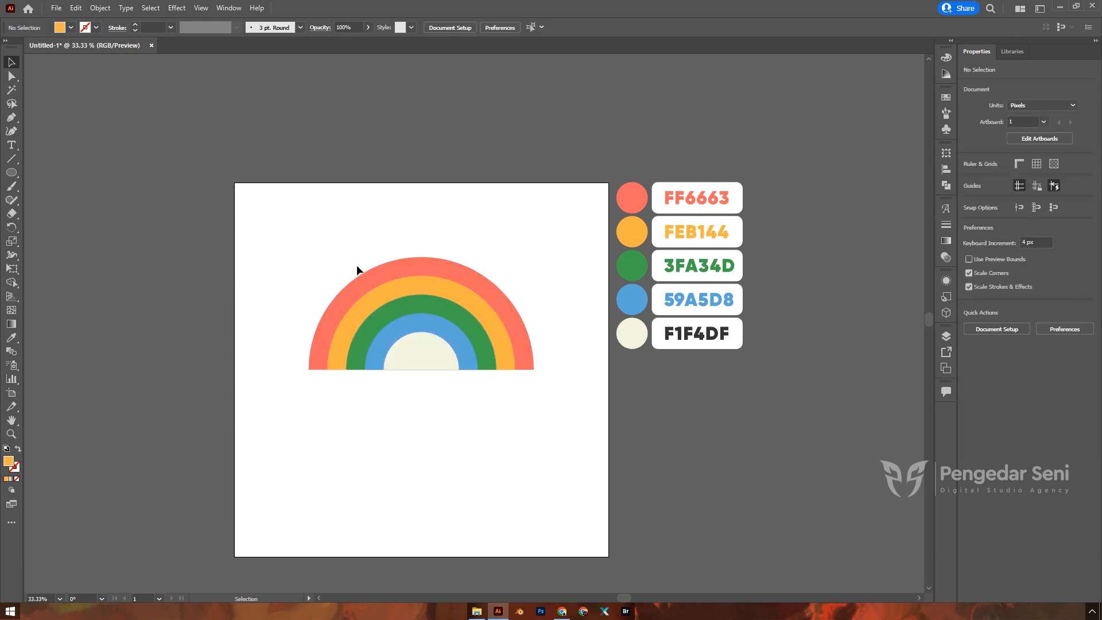
# Step: Ungroup the rainbow into separate semicircles and reselect all the bands
pyautogui.click(387, 290)
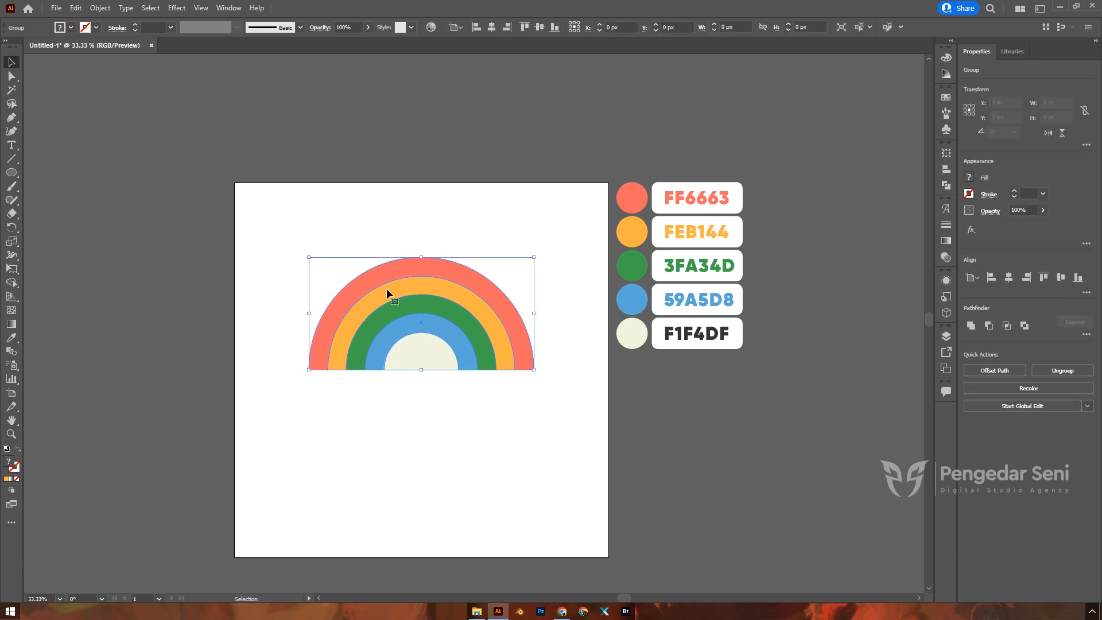
pyautogui.rightClick(387, 289)
pyautogui.click(426, 385)
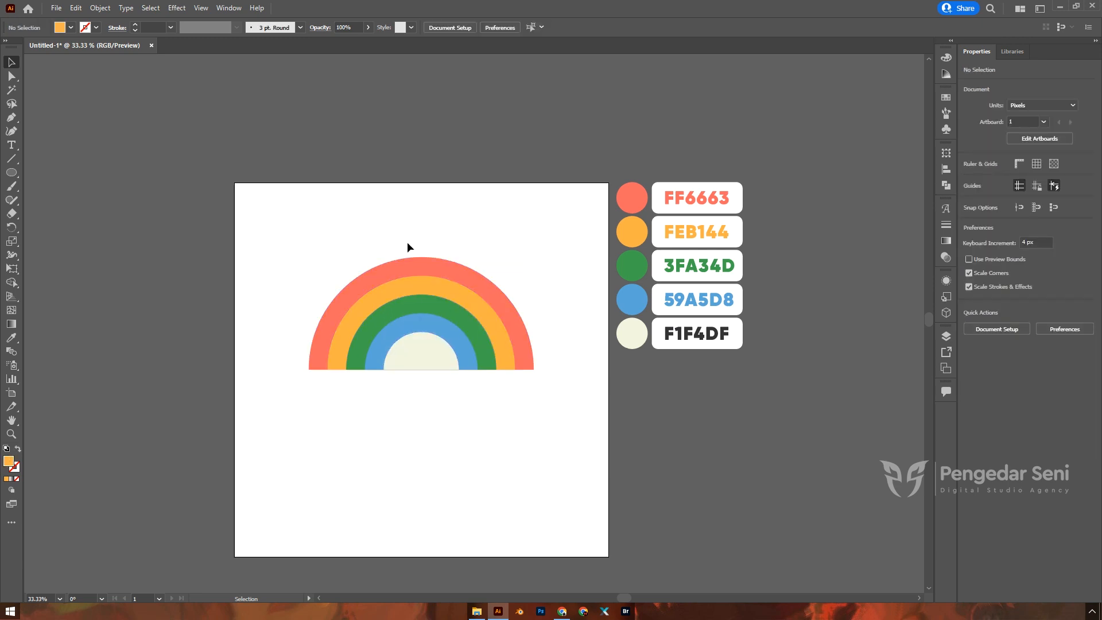
pyautogui.click(413, 311)
pyautogui.click(408, 323)
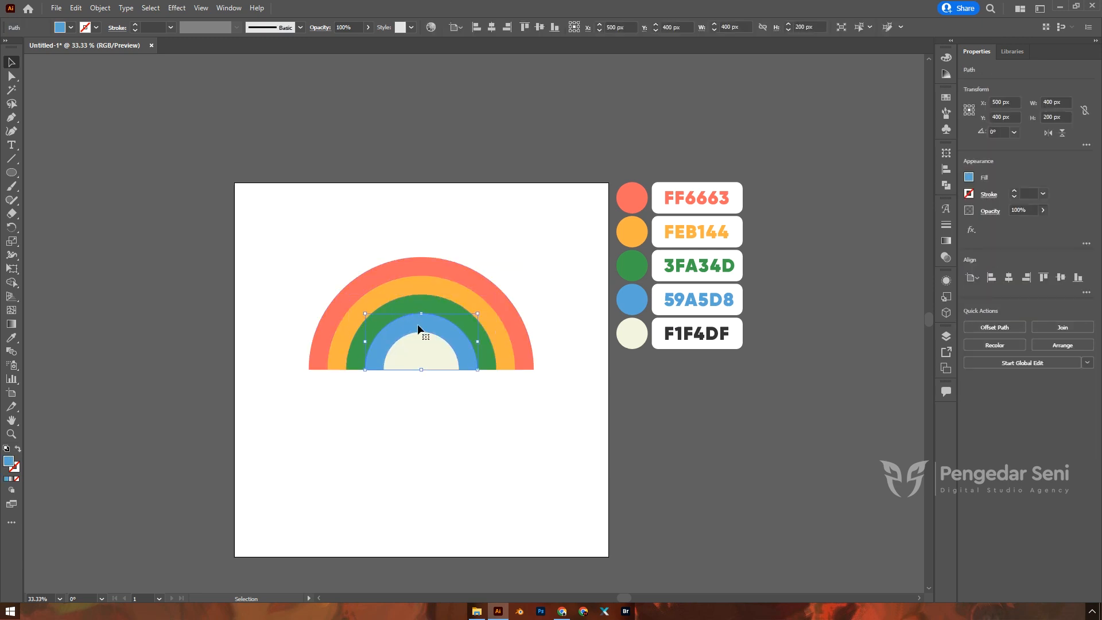
pyautogui.moveTo(406, 324); pyautogui.dragTo(426, 396)
pyautogui.hotkey('ctrl', 'z')
pyautogui.click(454, 387)
pyautogui.moveTo(354, 205); pyautogui.dragTo(495, 414)
pyautogui.rightClick(431, 302)
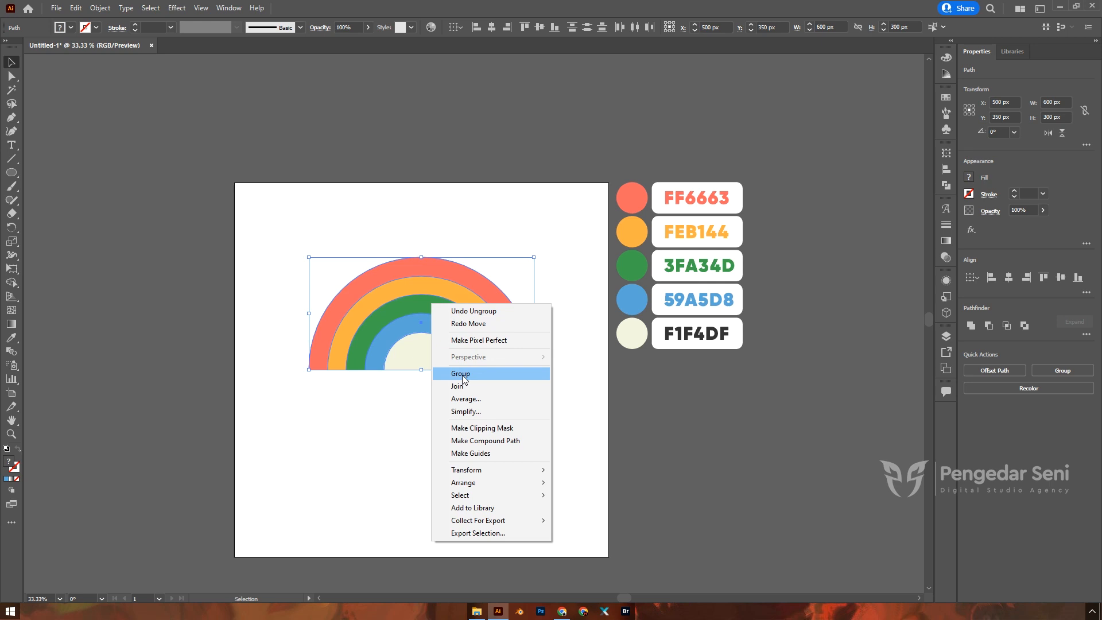
# Step: Reselect the rainbow and use Shape Builder to make each of the four bands its own shape
pyautogui.click(374, 412)
pyautogui.moveTo(350, 239); pyautogui.dragTo(495, 402)
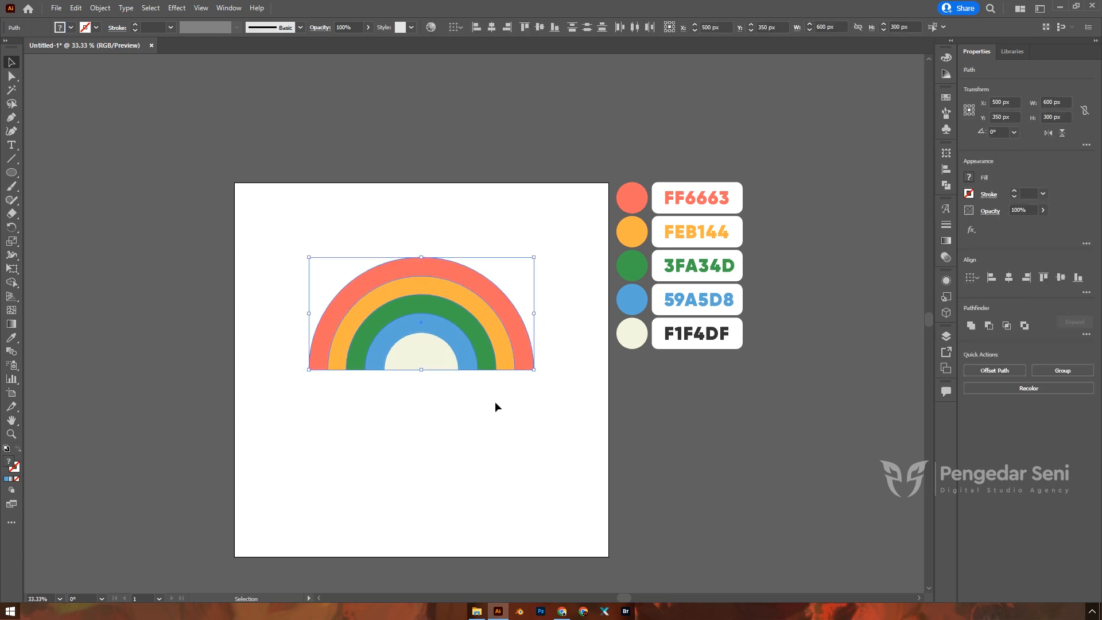
pyautogui.click(11, 283)
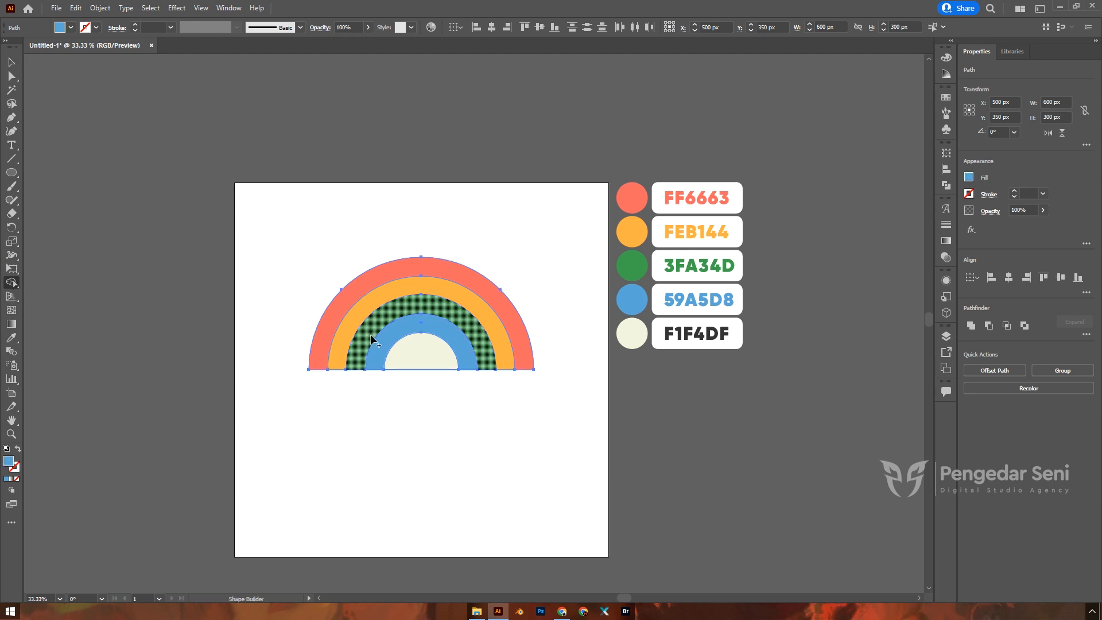
pyautogui.click(373, 282)
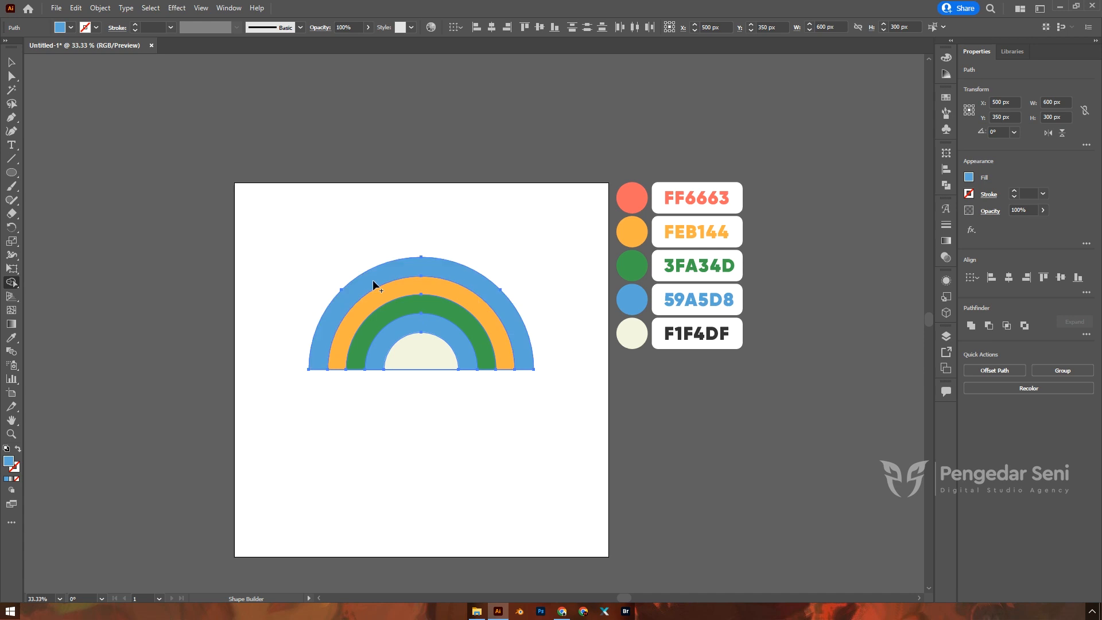
pyautogui.click(376, 304)
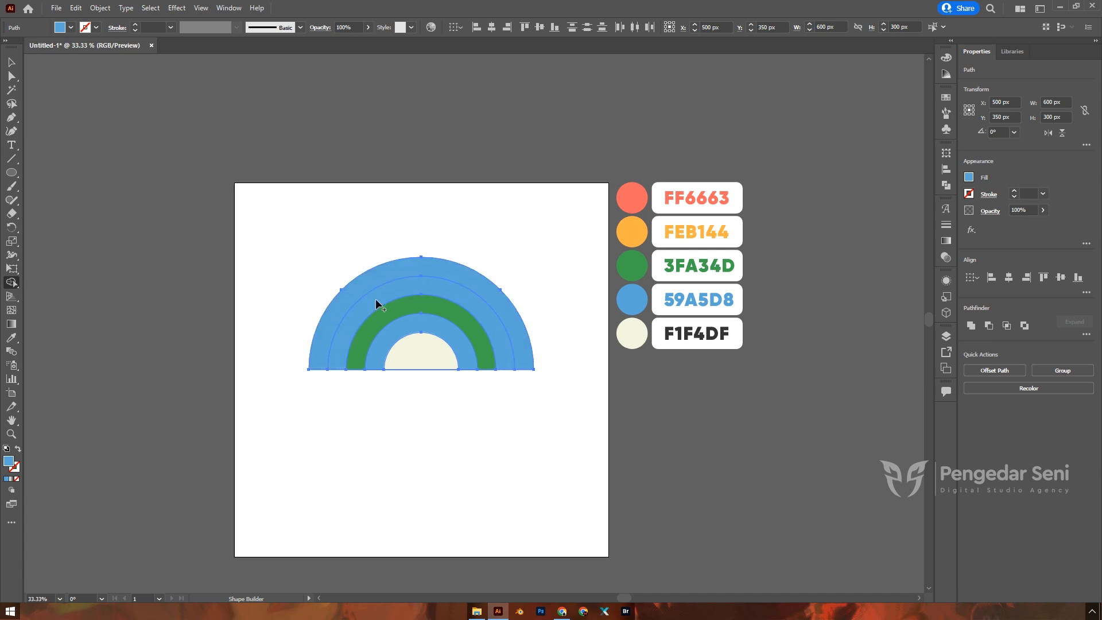
pyautogui.click(386, 317)
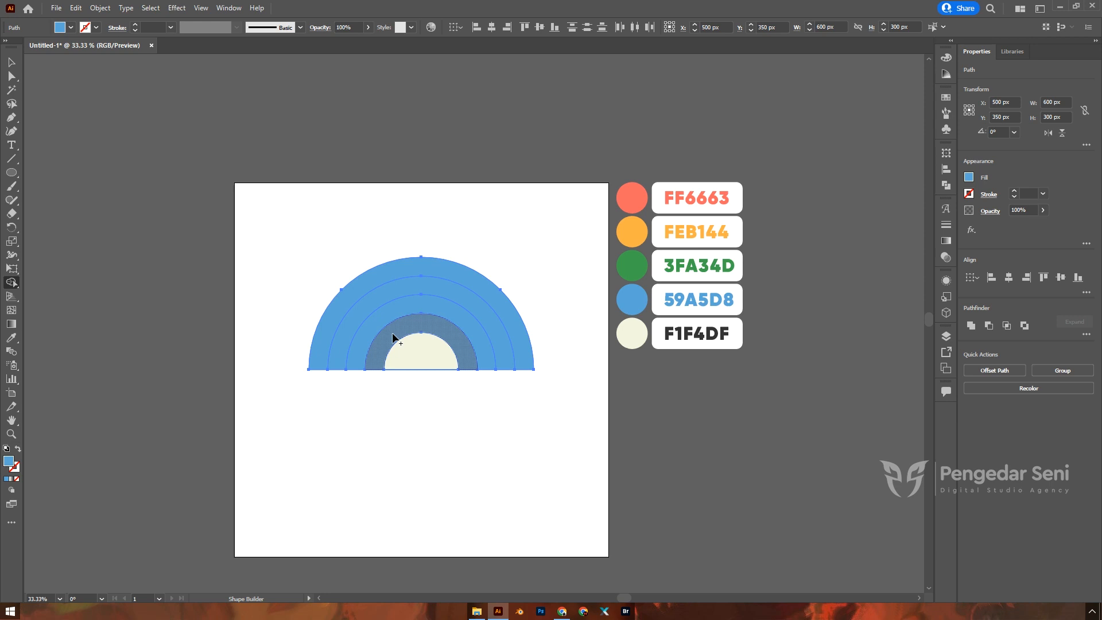
pyautogui.click(394, 338)
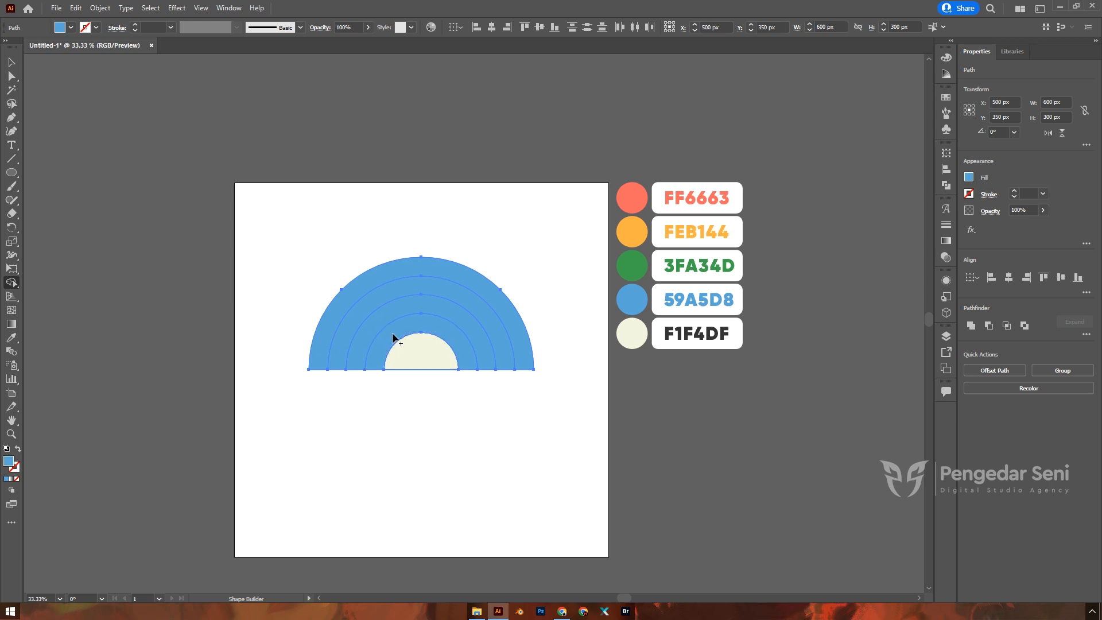
# Step: Remove the cream inner half-circle with a Shape Builder Alt-click
pyautogui.click(412, 360)
pyautogui.keyDown('alt'); pyautogui.click(412, 353); pyautogui.keyUp('alt')
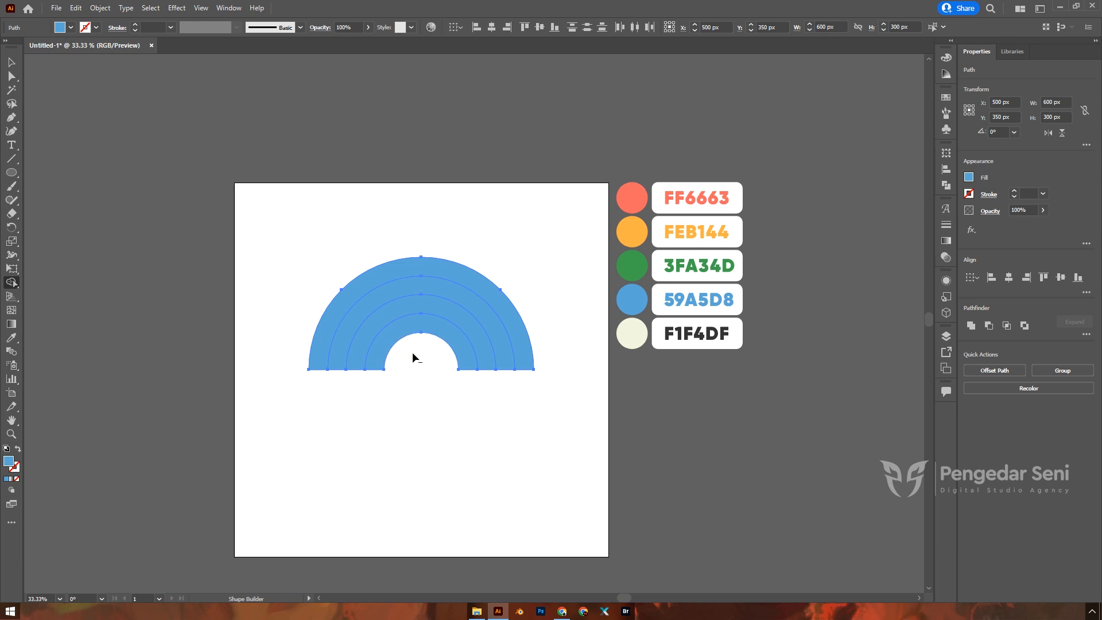
pyautogui.click(11, 62)
# Step: Drag the bands apart to confirm they are separate shapes, then undo
pyautogui.click(336, 215)
pyautogui.scroll(-1, 630, 319)
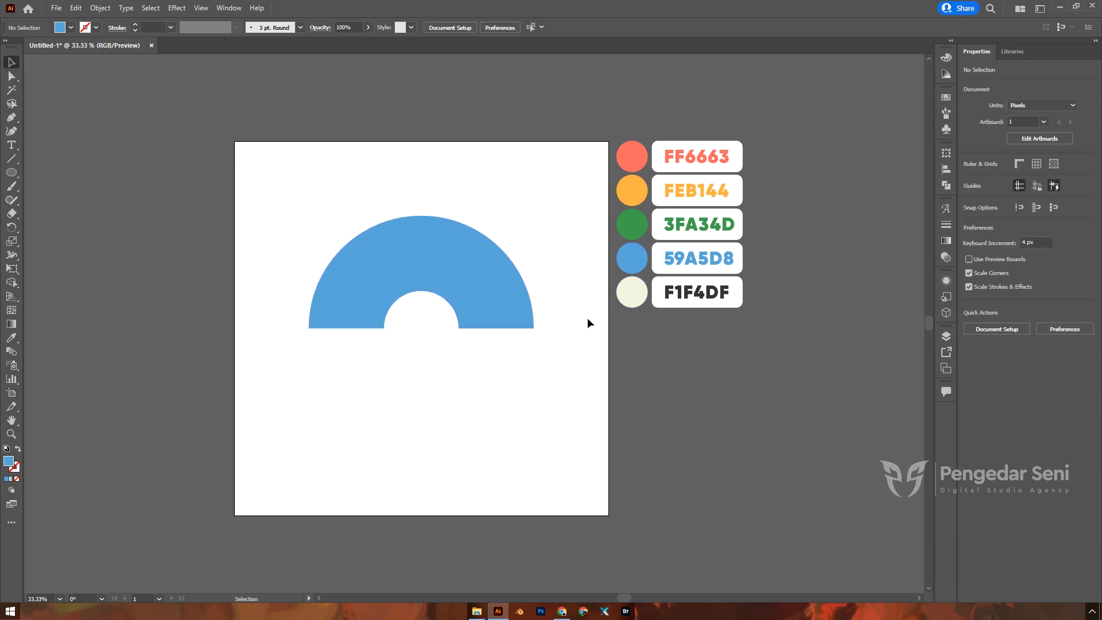
pyautogui.moveTo(441, 220); pyautogui.dragTo(470, 188)
pyautogui.moveTo(445, 249); pyautogui.dragTo(468, 242)
pyautogui.moveTo(437, 277); pyautogui.dragTo(477, 256)
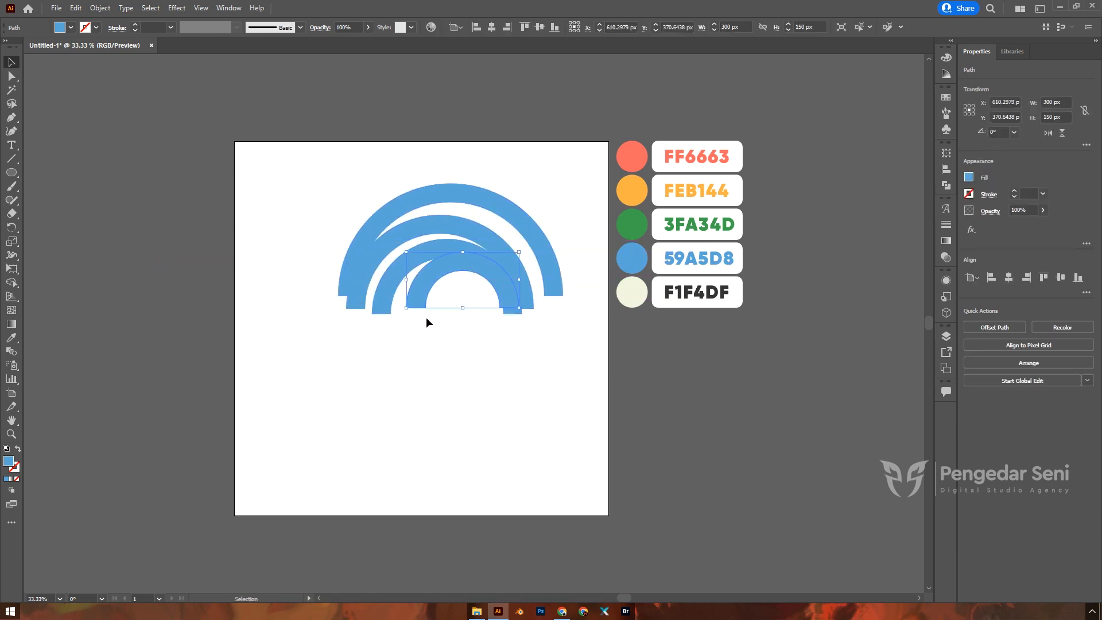
pyautogui.hotkey('ctrl', 'z')
pyautogui.hotkey('ctrl', 'z')
pyautogui.hotkey('ctrl', 'z')
pyautogui.hotkey('ctrl', 'z')
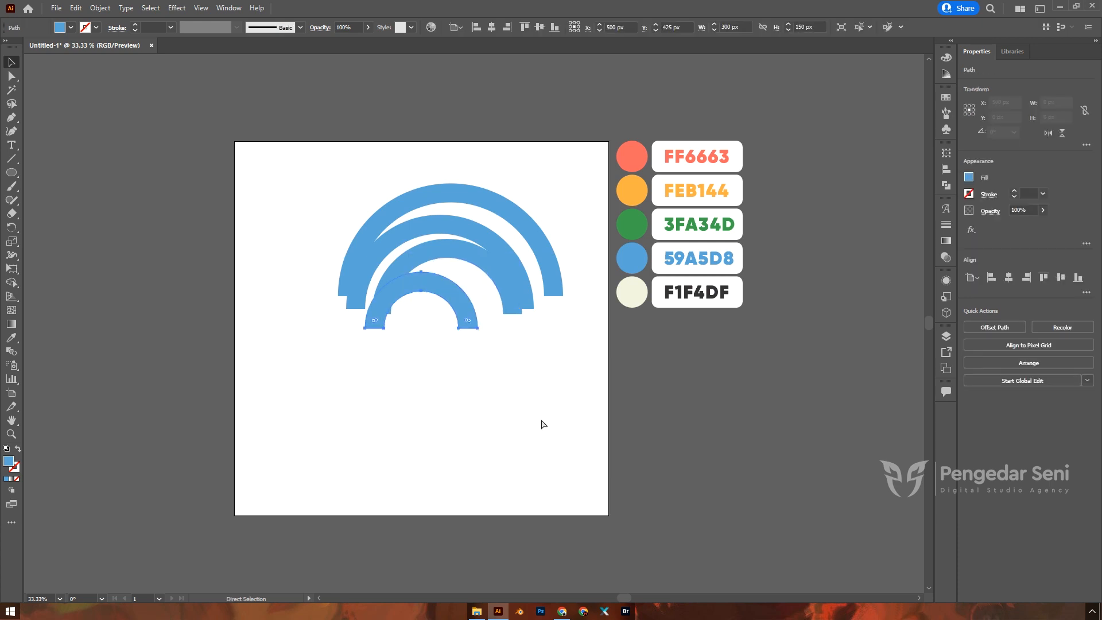
pyautogui.click(538, 367)
# Step: Colour the outer three bands FF6663, FEB144 and 3FA34D from outside in
pyautogui.click(479, 232)
pyautogui.press('i')
pyautogui.click(641, 157)
pyautogui.press('v')
pyautogui.click(480, 270)
pyautogui.press('i')
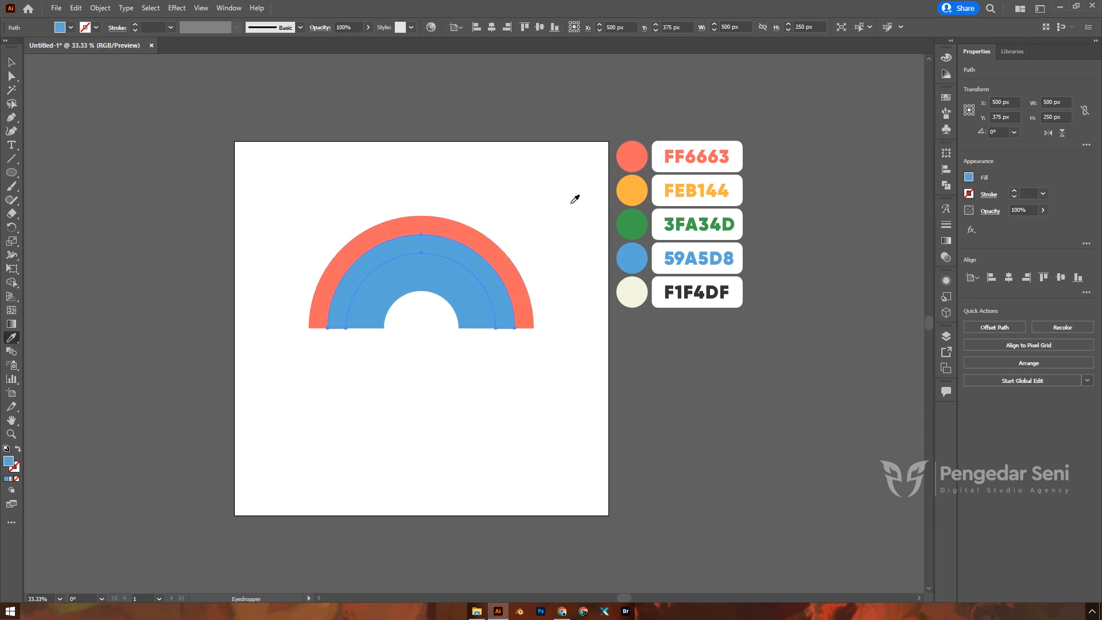
pyautogui.click(631, 193)
pyautogui.press('v')
pyautogui.click(444, 262)
pyautogui.press('i')
pyautogui.click(636, 217)
pyautogui.press('v')
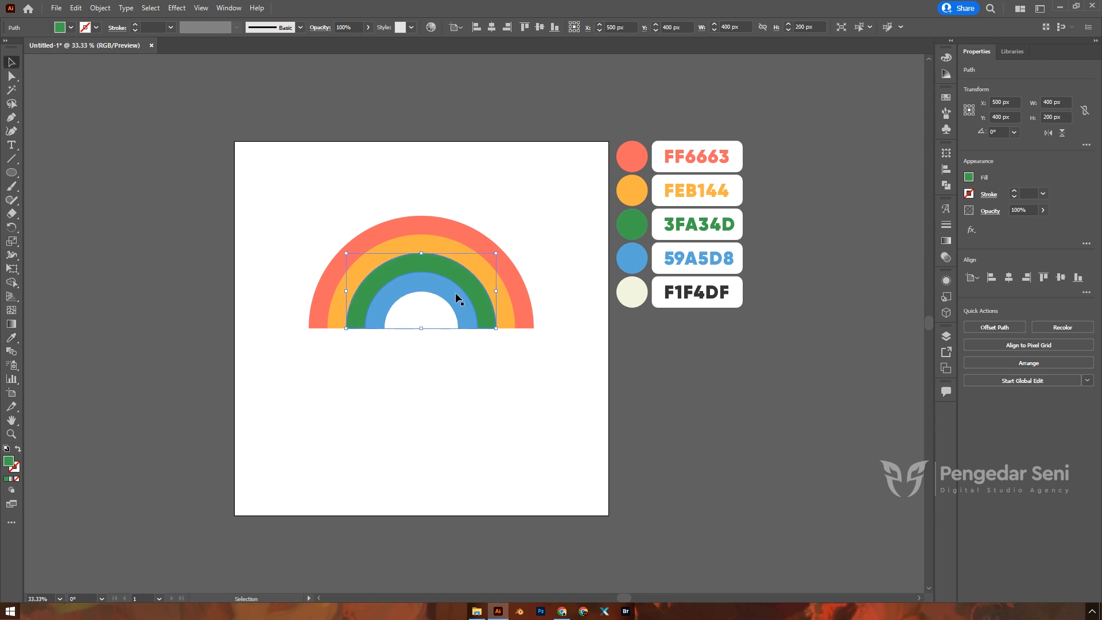
# Step: Select the inner blue band, then marquee-select all four rainbow bands
pyautogui.click(453, 293)
pyautogui.click(431, 315)
pyautogui.moveTo(426, 312); pyautogui.dragTo(445, 354)
pyautogui.click(438, 351)
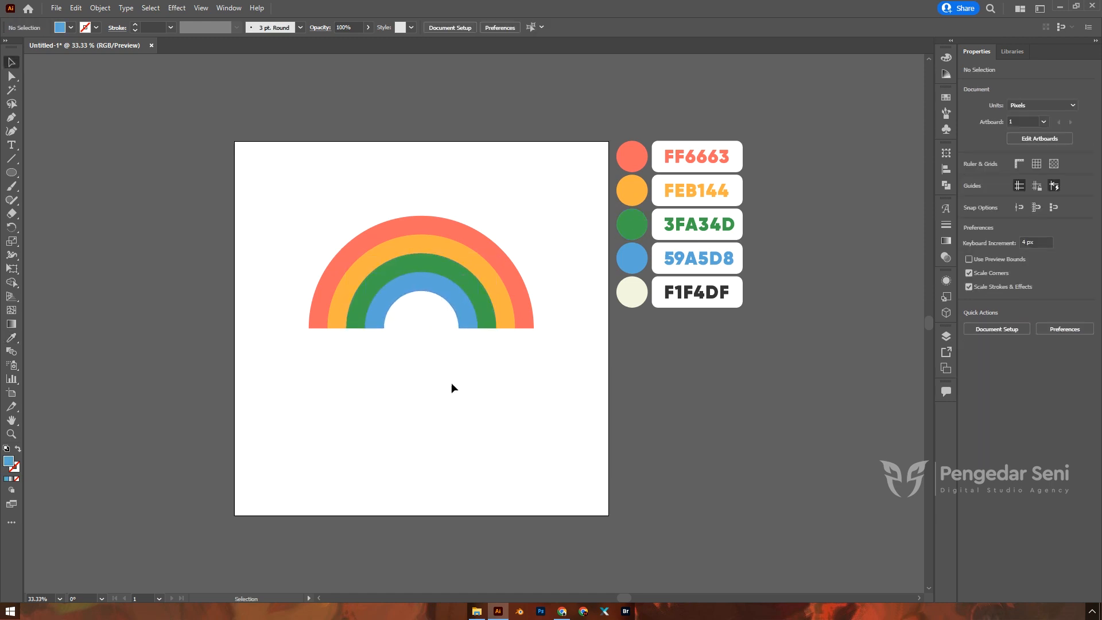
pyautogui.moveTo(314, 181); pyautogui.dragTo(543, 424)
# Step: Draw a small circle with the Ellipse tool and drag a copy to its right for the cloud
pyautogui.click(542, 425)
pyautogui.click(11, 173)
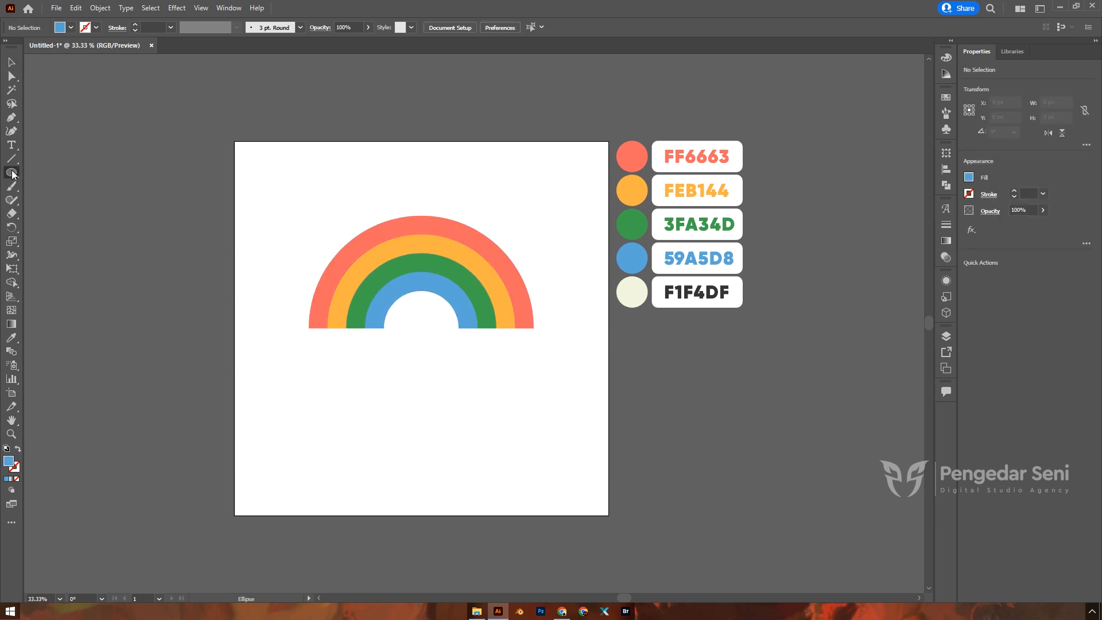
pyautogui.scroll(-1, 293, 364)
pyautogui.moveTo(295, 358); pyautogui.dragTo(314, 371)
pyautogui.scroll(2, 300, 365)
pyautogui.press('v')
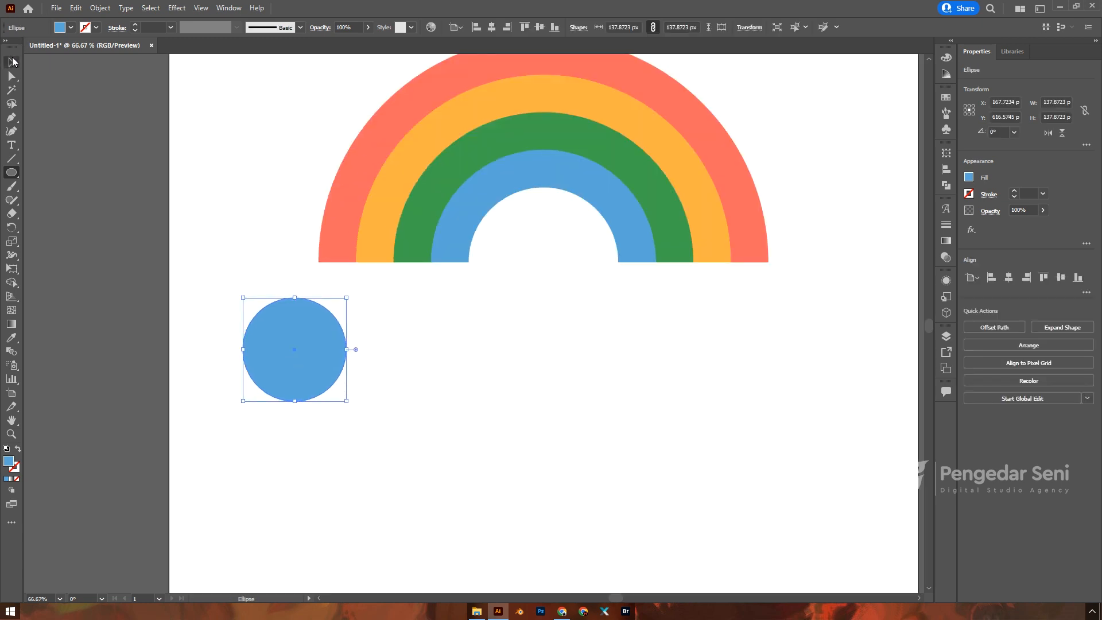
pyautogui.moveTo(287, 330); pyautogui.dragTo(402, 301)
# Step: Raise the bottom-right and middle bottom cloud circles
pyautogui.click(456, 364)
pyautogui.moveTo(455, 364); pyautogui.dragTo(456, 339)
pyautogui.click(529, 312)
pyautogui.scroll(-1, 528, 312)
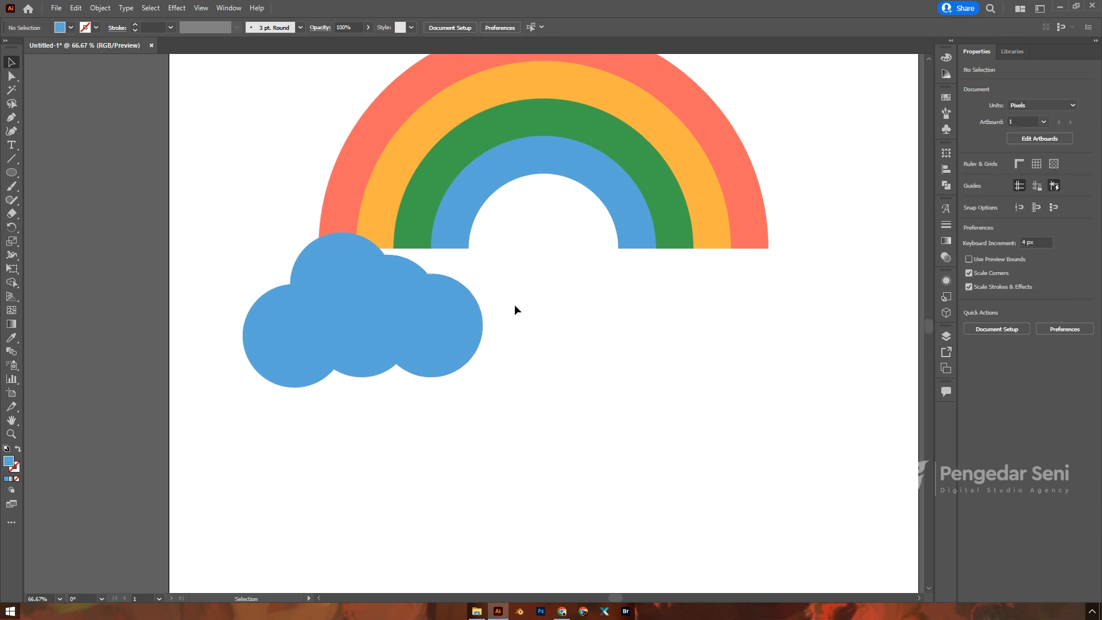
pyautogui.moveTo(357, 353); pyautogui.dragTo(355, 339)
pyautogui.click(568, 371)
pyautogui.scroll(-1, 568, 372)
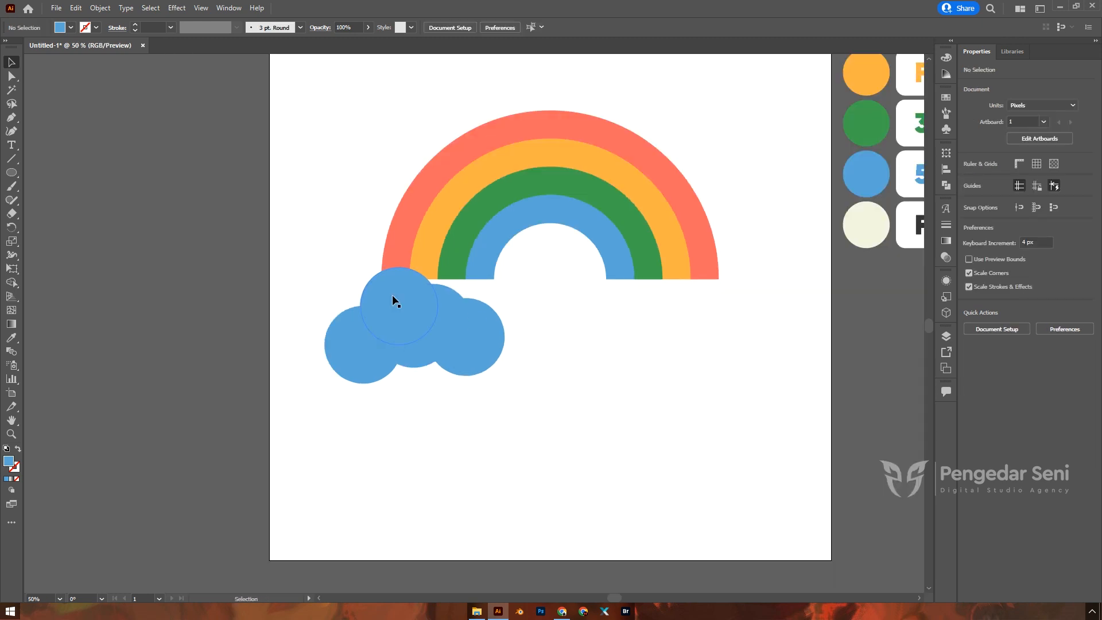
# Step: Shrink one of the upper cloud circles
pyautogui.click(439, 295)
pyautogui.moveTo(471, 285); pyautogui.dragTo(470, 326)
pyautogui.click(515, 343)
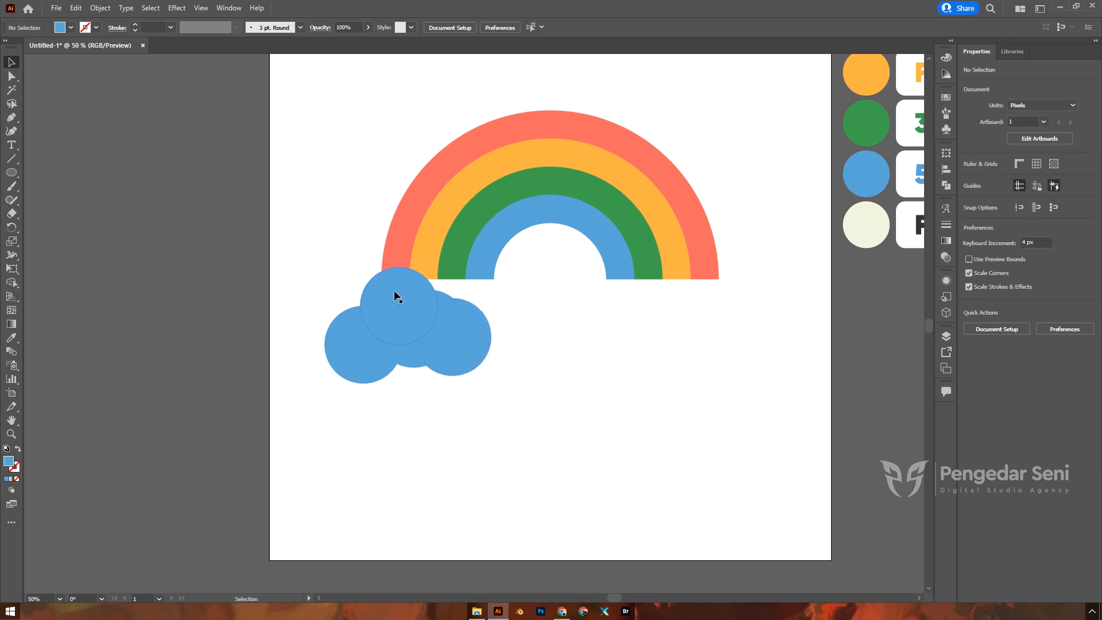
pyautogui.click(408, 292)
pyautogui.click(525, 336)
# Step: Move all the cloud circles together up and to the right
pyautogui.moveTo(524, 309); pyautogui.dragTo(340, 409)
pyautogui.moveTo(408, 332); pyautogui.dragTo(450, 363)
pyautogui.rightClick(451, 363)
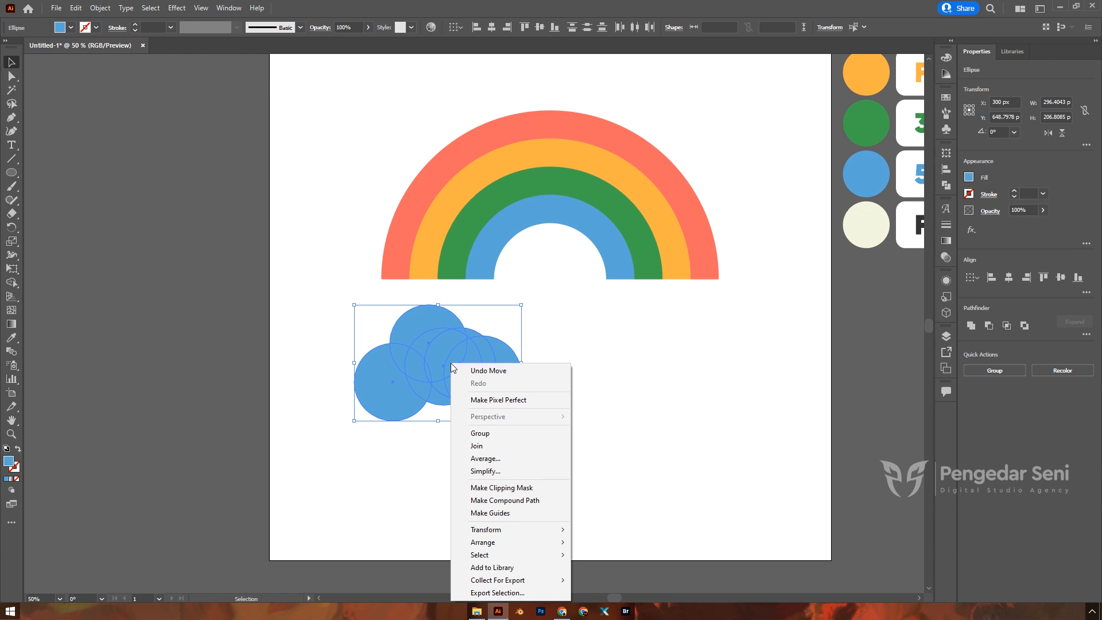
pyautogui.click(587, 342)
pyautogui.click(587, 341)
# Step: Marquee-select all the circles and unite them into one cloud shape with Pathfinder
pyautogui.click(511, 373)
pyautogui.click(567, 354)
pyautogui.moveTo(574, 317); pyautogui.dragTo(339, 446)
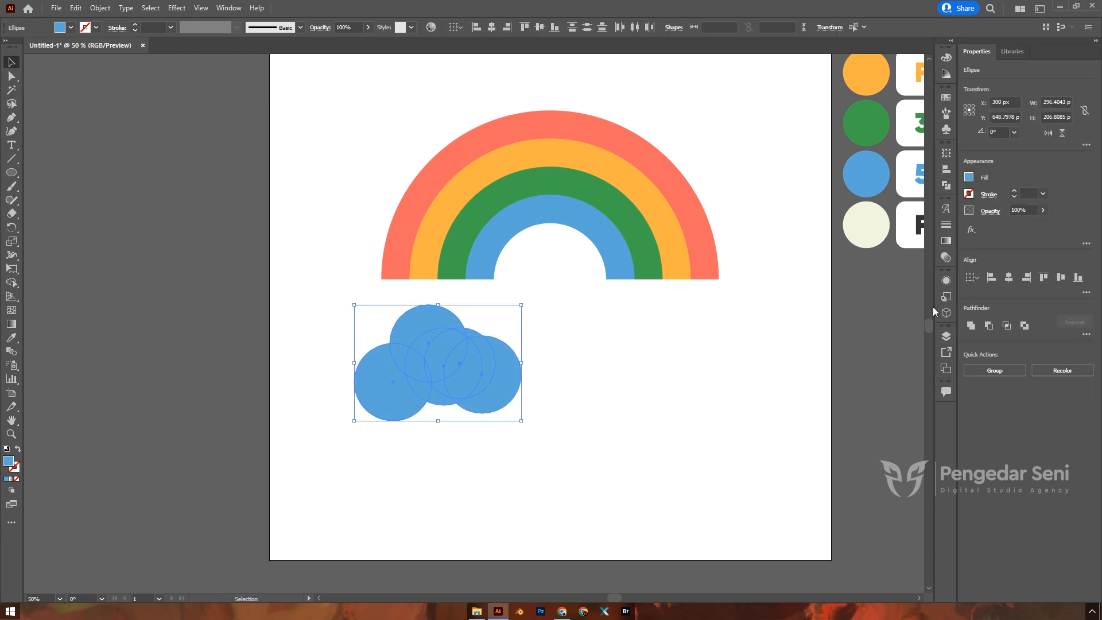
pyautogui.click(970, 330)
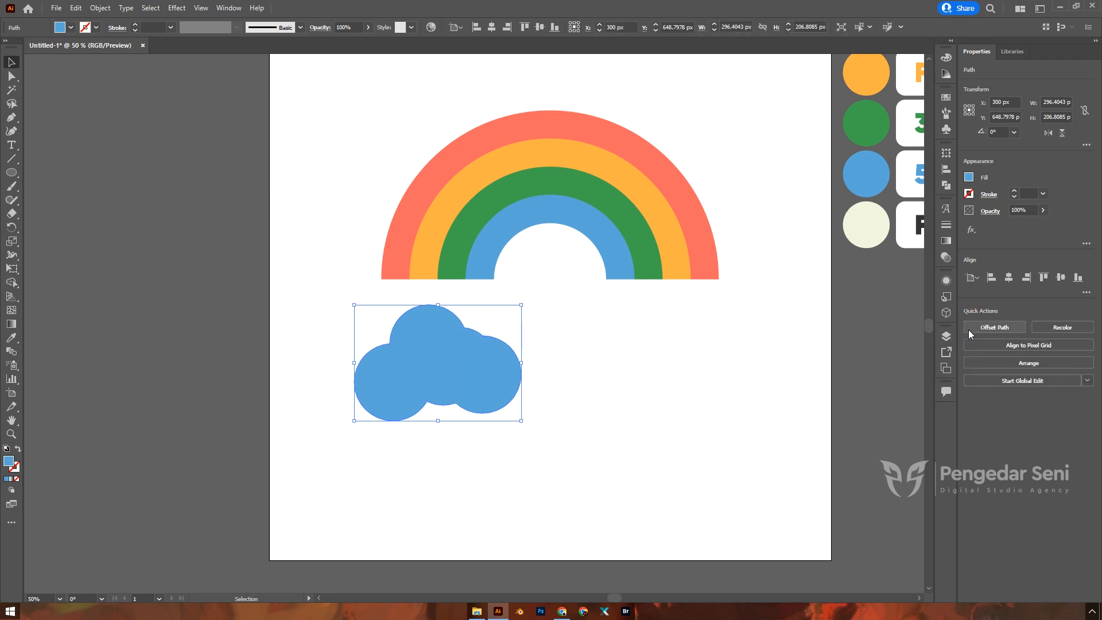
# Step: Move the cloud onto the rainbow's left base and fill it cream F1F4DF with the Eyedropper
pyautogui.click(581, 352)
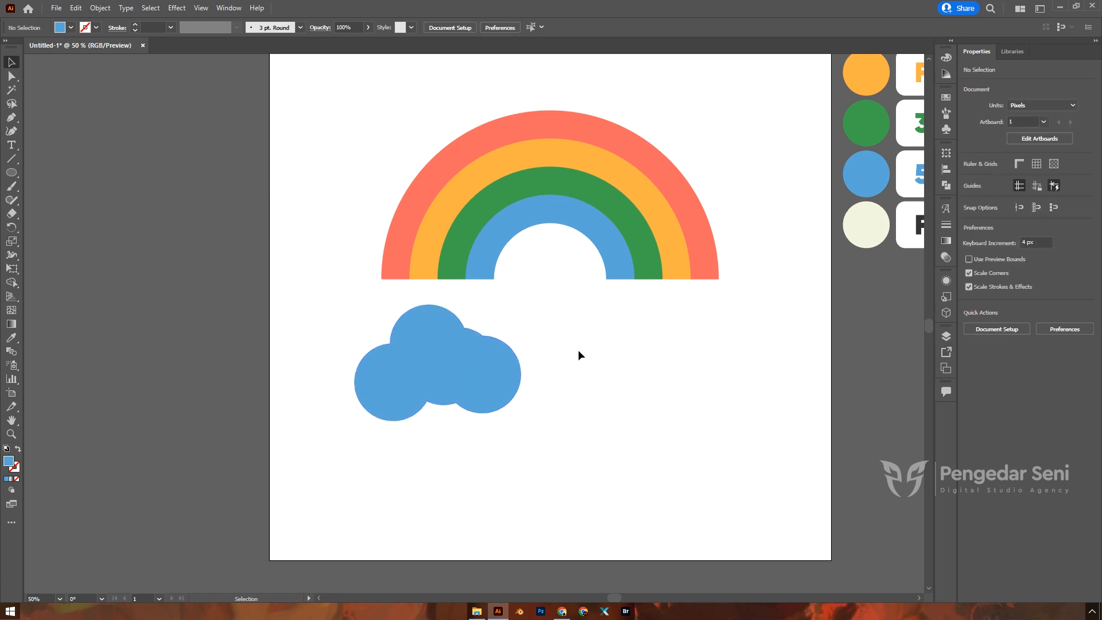
pyautogui.click(460, 359)
pyautogui.moveTo(450, 368); pyautogui.dragTo(453, 284)
pyautogui.press('i')
pyautogui.click(869, 235)
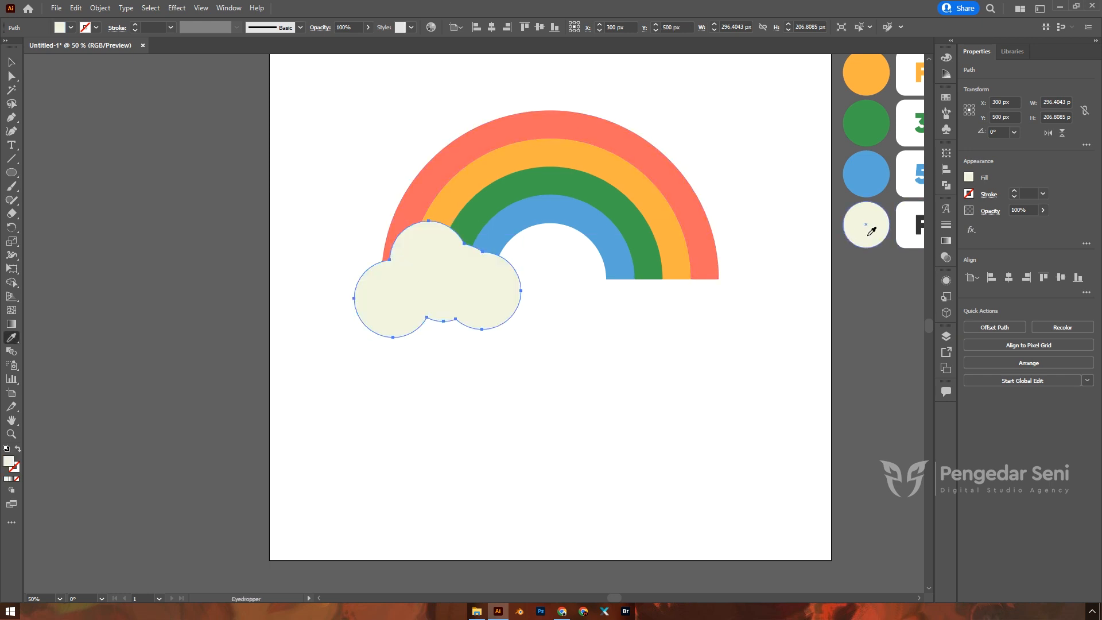
pyautogui.press('v')
# Step: Drag a copy of the cloud over the rainbow's right end
pyautogui.click(628, 331)
pyautogui.moveTo(474, 278)
pyautogui.mouseDown()
pyautogui.moveTo(546, 291)
pyautogui.moveTo(673, 284)
pyautogui.moveTo(480, 282)
pyautogui.moveTo(492, 284)
pyautogui.mouseUp()
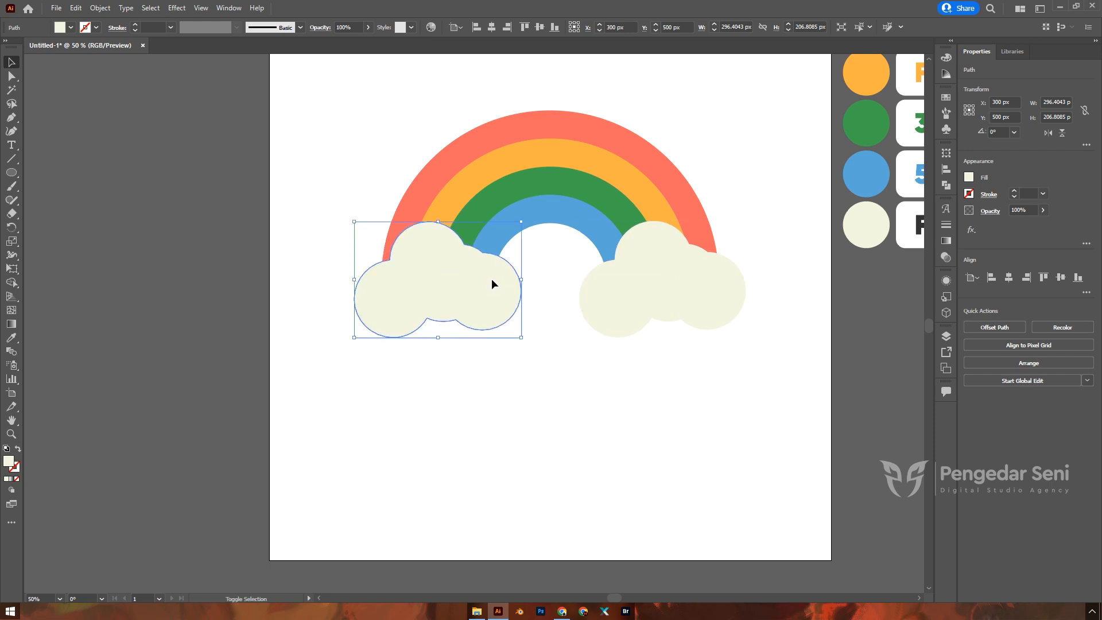
pyautogui.click(660, 285)
# Step: Reflect the right cloud across the vertical axis
pyautogui.rightClick(664, 285)
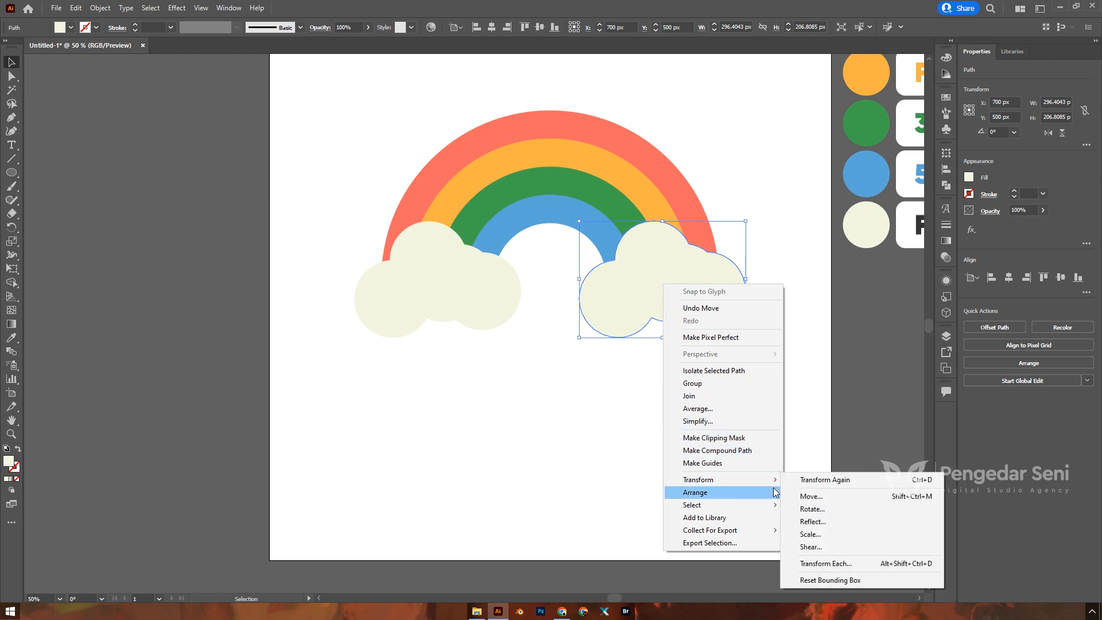
pyautogui.click(810, 522)
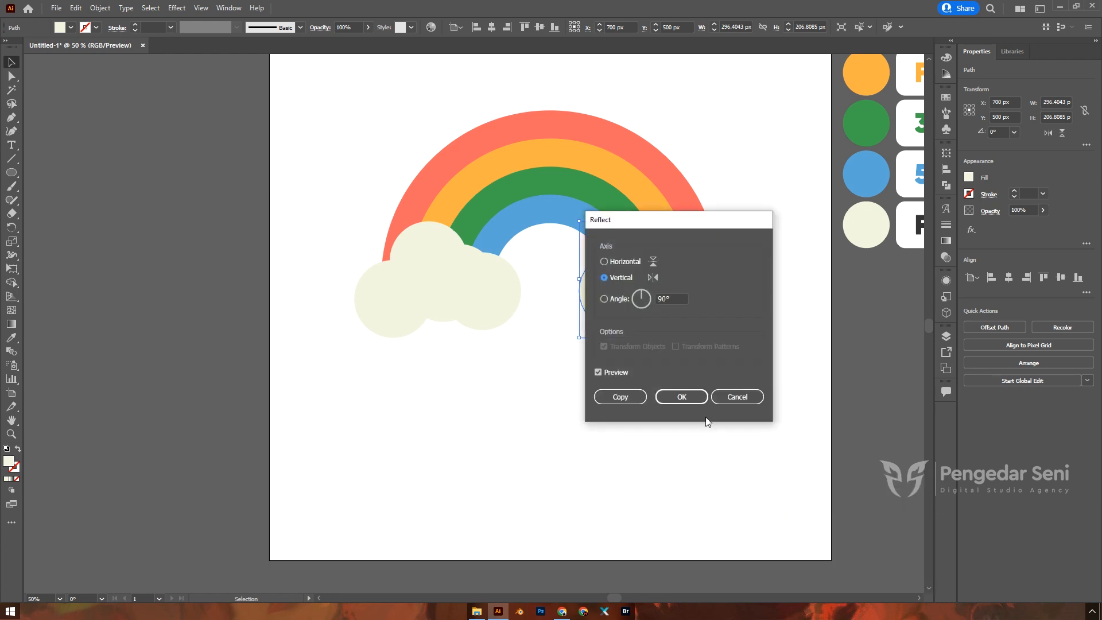
pyautogui.click(693, 400)
pyautogui.click(600, 411)
# Step: Zoom out to check the clouds and rainbow bands, undoing an accidental move of the blue band
pyautogui.hotkey('ctrl', '-')
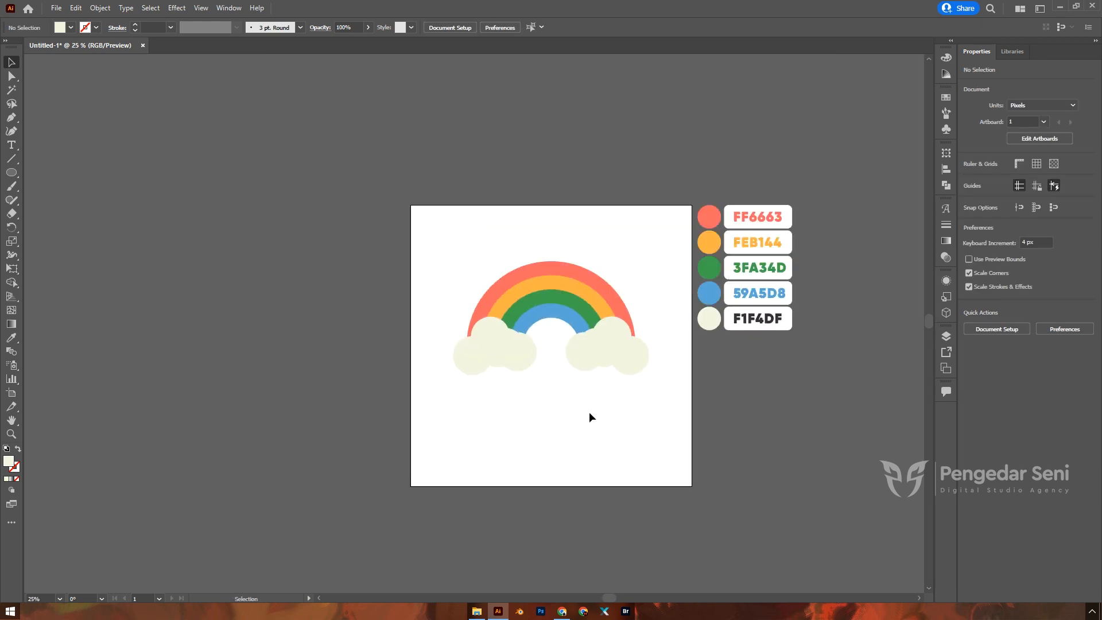
pyautogui.click(615, 356)
pyautogui.click(524, 344)
pyautogui.click(529, 295)
pyautogui.click(549, 274)
pyautogui.click(612, 349)
pyautogui.click(550, 326)
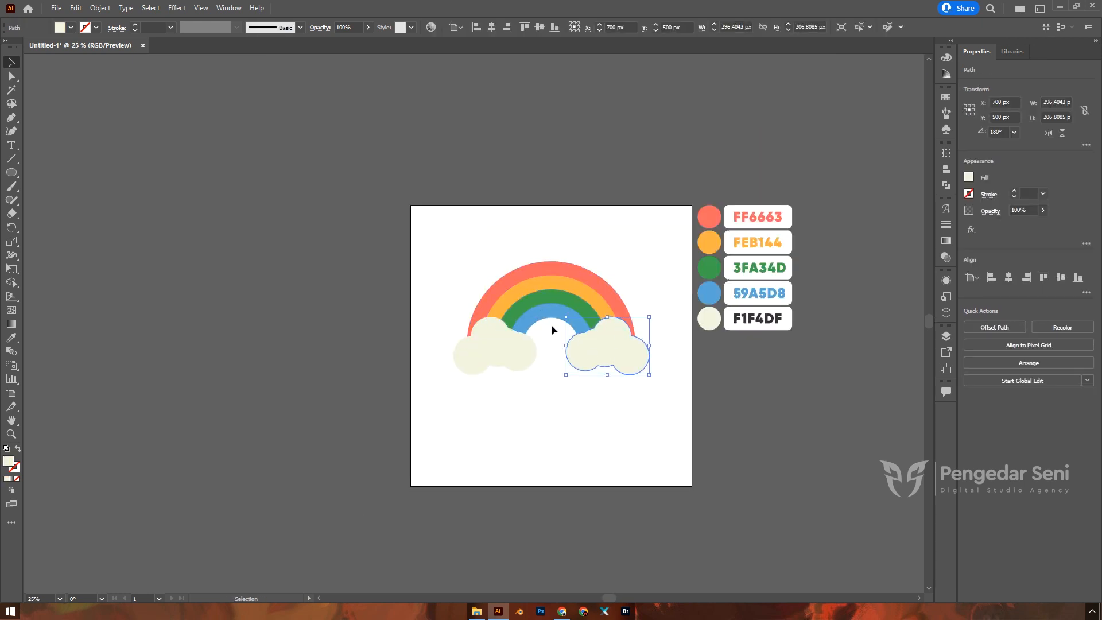
pyautogui.moveTo(550, 326); pyautogui.dragTo(612, 351)
pyautogui.hotkey('ctrl', 'z')
# Step: Marquee-select the rainbow arcs and both clouds and group them
pyautogui.click(466, 351)
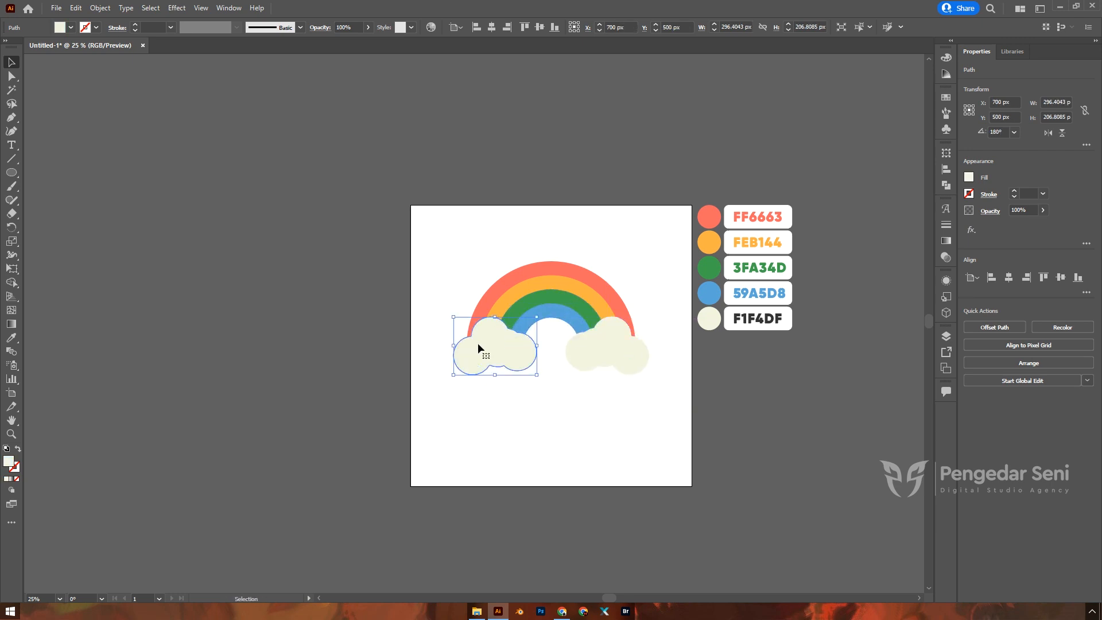
pyautogui.press('a')
pyautogui.press('v')
pyautogui.click(595, 407)
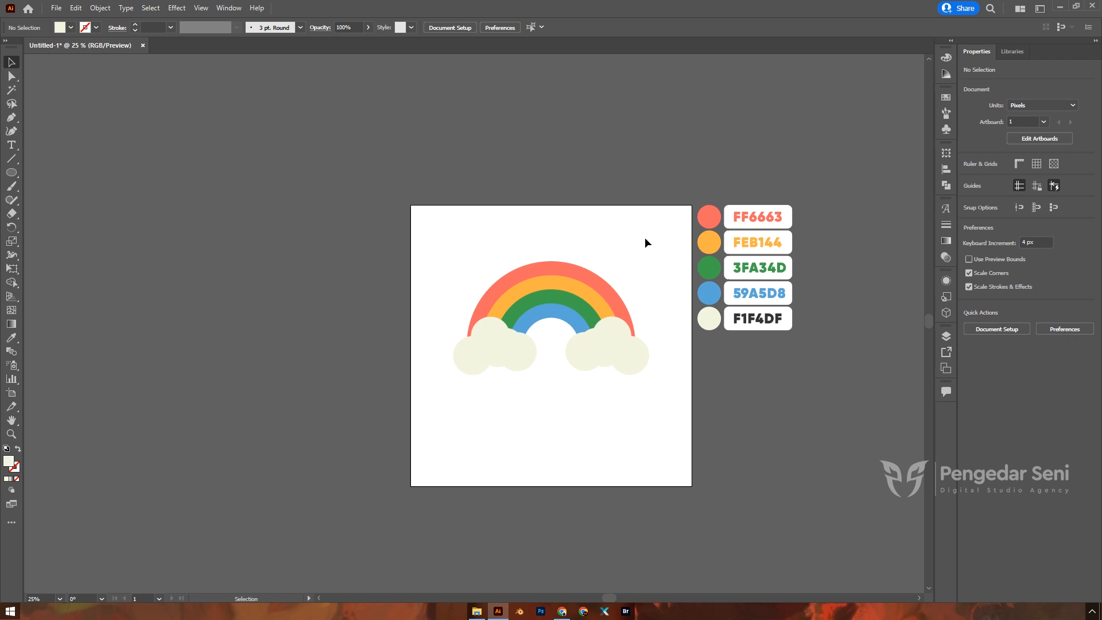
pyautogui.moveTo(649, 309); pyautogui.dragTo(426, 408)
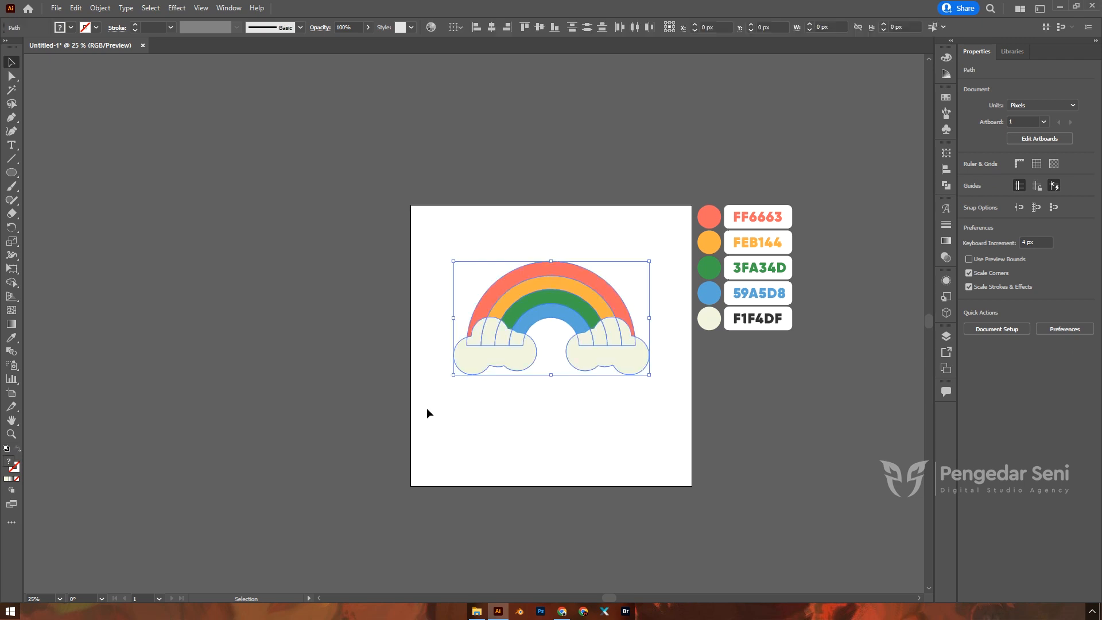
pyautogui.scroll(1, 644, 322)
pyautogui.rightClick(579, 288)
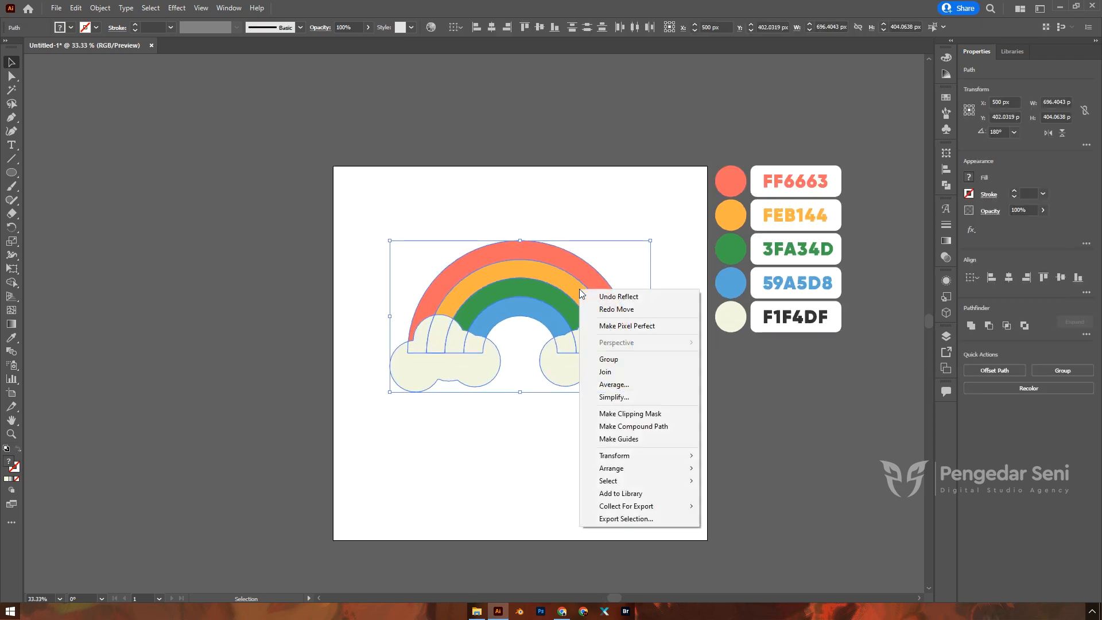
pyautogui.click(625, 360)
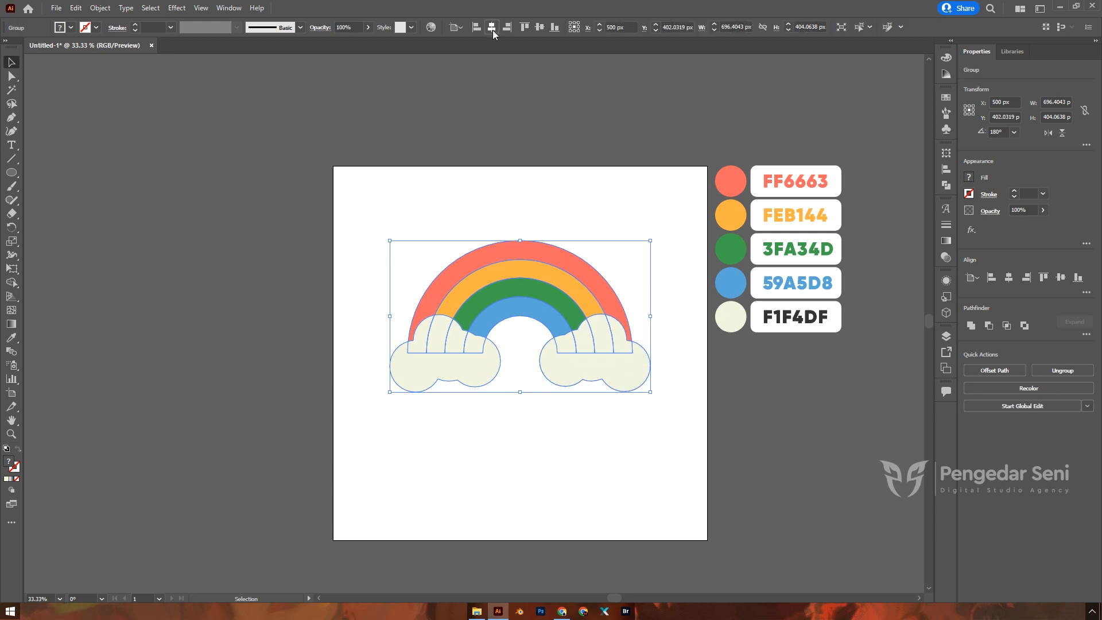
# Step: Centre the rainbow group vertically on the artboard
pyautogui.click(539, 27)
pyautogui.click(578, 193)
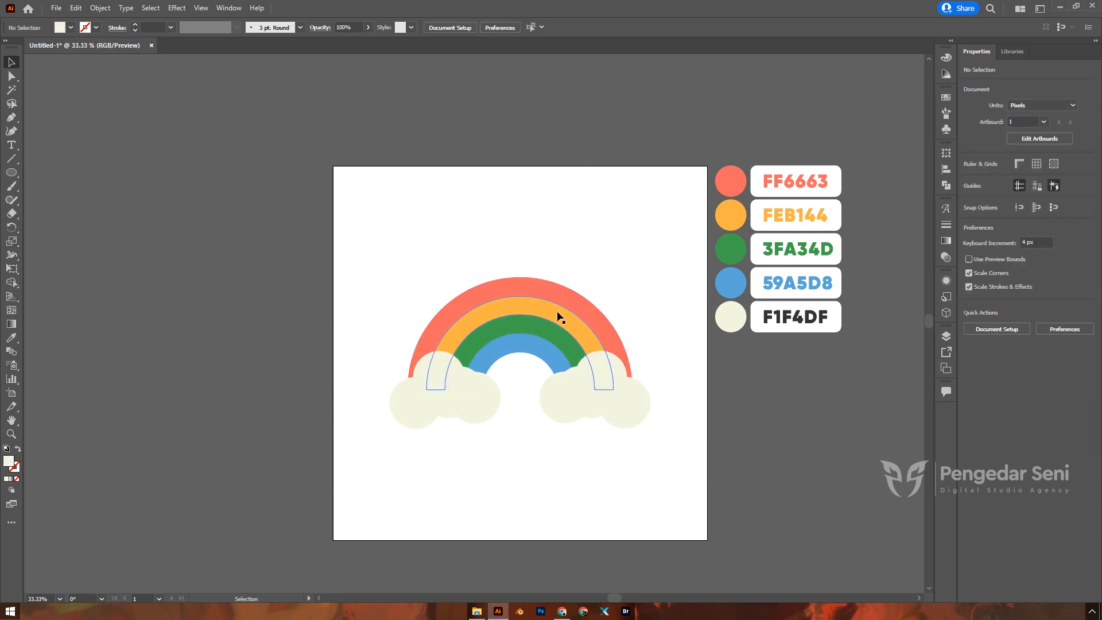
pyautogui.click(588, 307)
pyautogui.scroll(-1, 588, 307)
pyautogui.scroll(1, 718, 310)
pyautogui.scroll(-1, 683, 318)
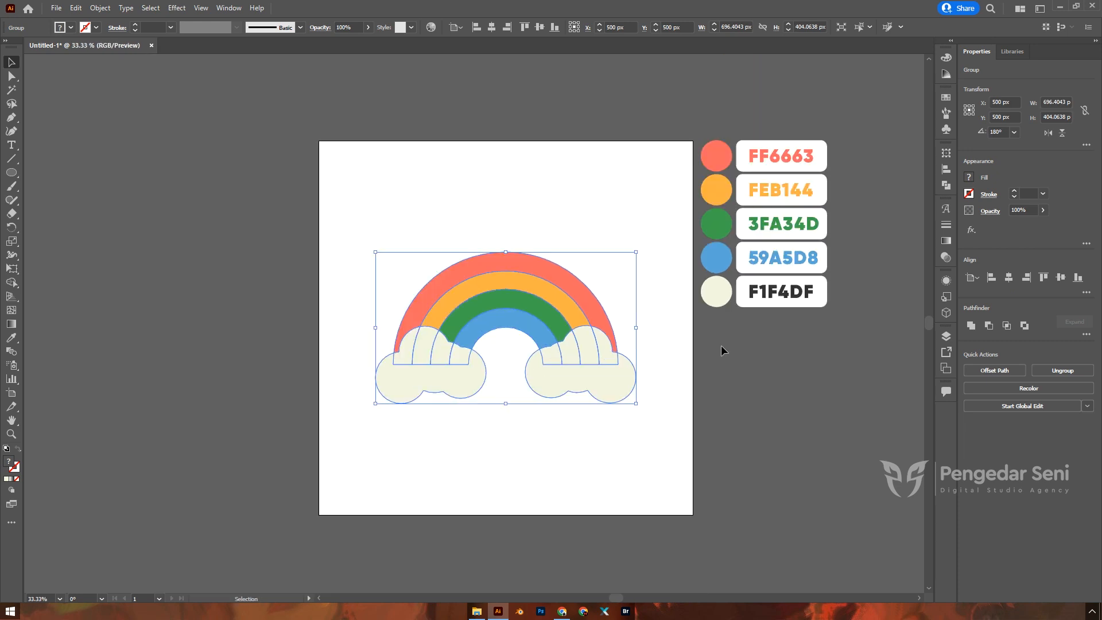
pyautogui.click(715, 343)
# Step: Nudge the group, then align it to the artboard's horizontal and vertical centre
pyautogui.moveTo(506, 299); pyautogui.dragTo(513, 262)
pyautogui.click(673, 343)
pyautogui.click(507, 233)
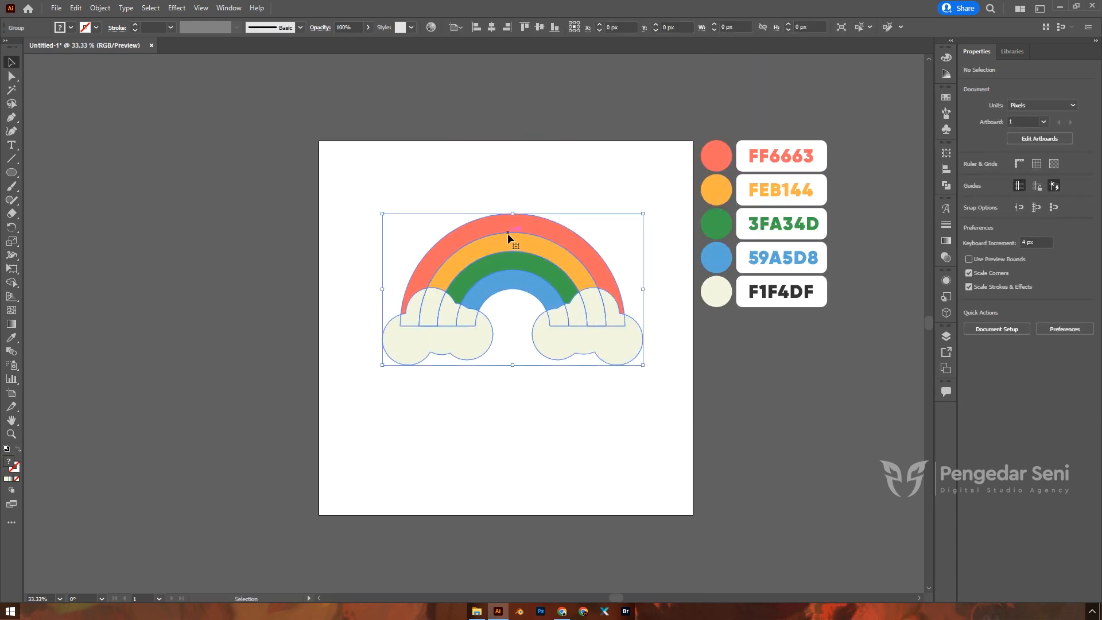
pyautogui.click(492, 27)
pyautogui.click(540, 27)
pyautogui.click(552, 89)
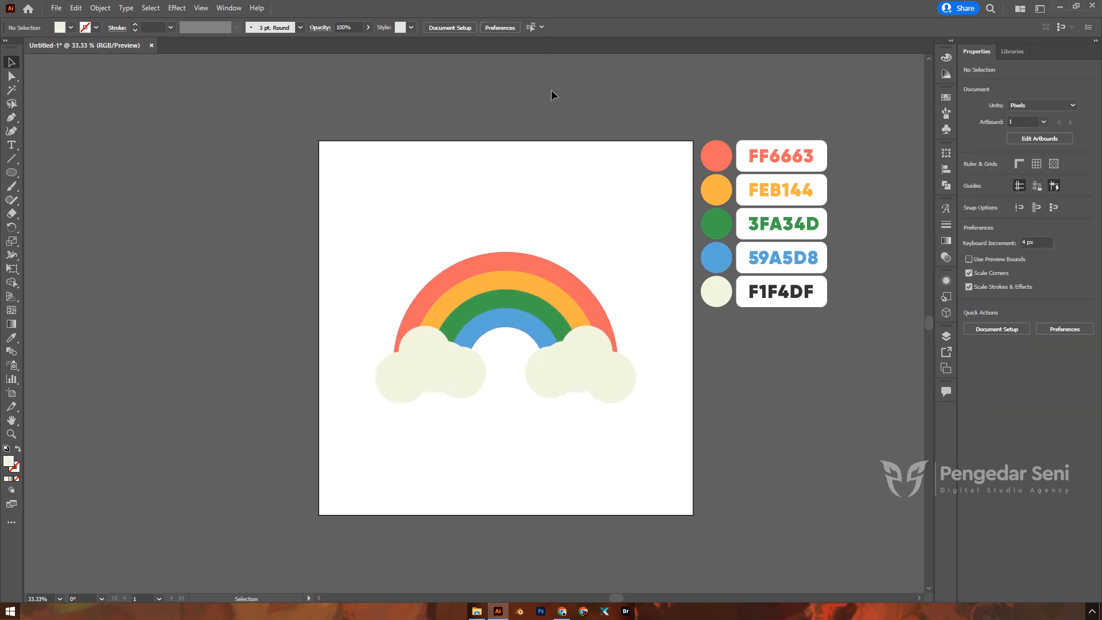
pyautogui.click(538, 315)
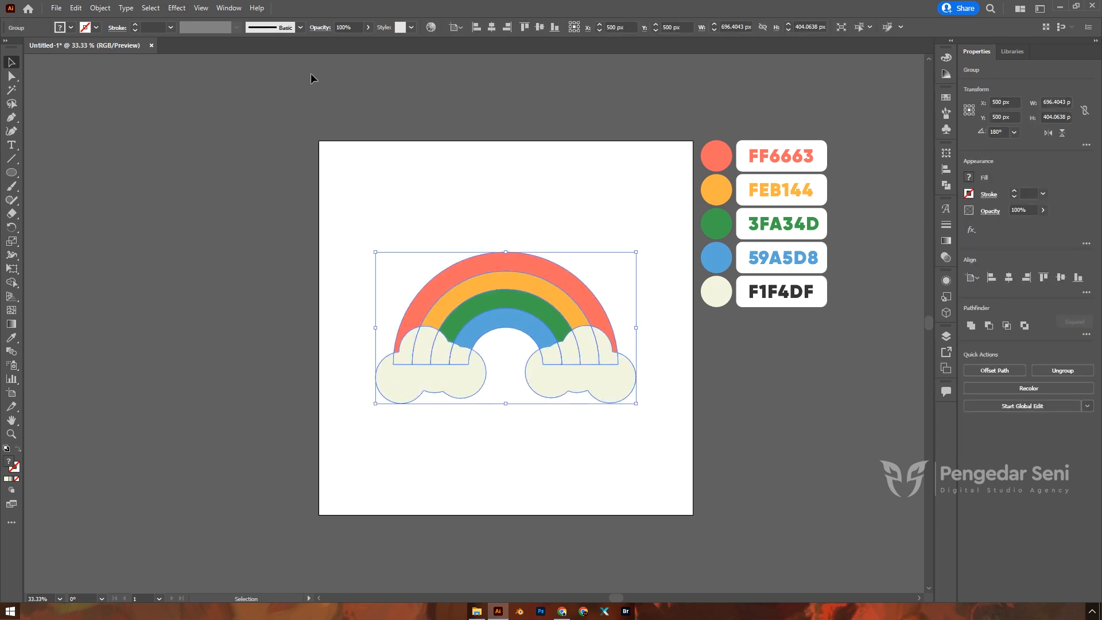
# Step: Apply Effect > 3D and Materials > Inflate to the rainbow group
pyautogui.click(178, 8)
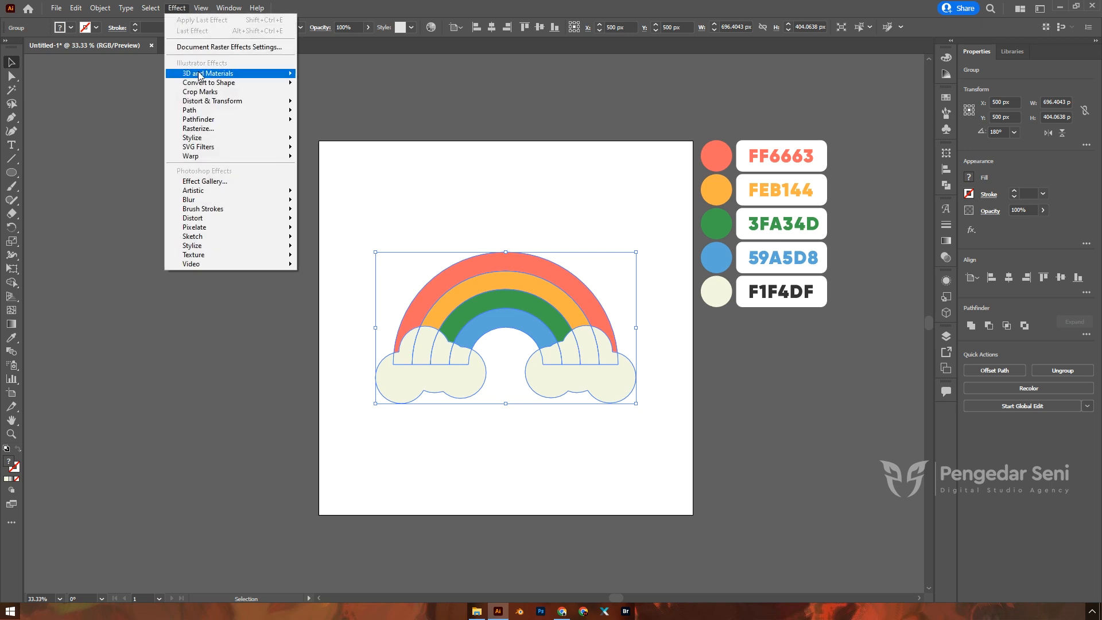
pyautogui.moveTo(199, 75)
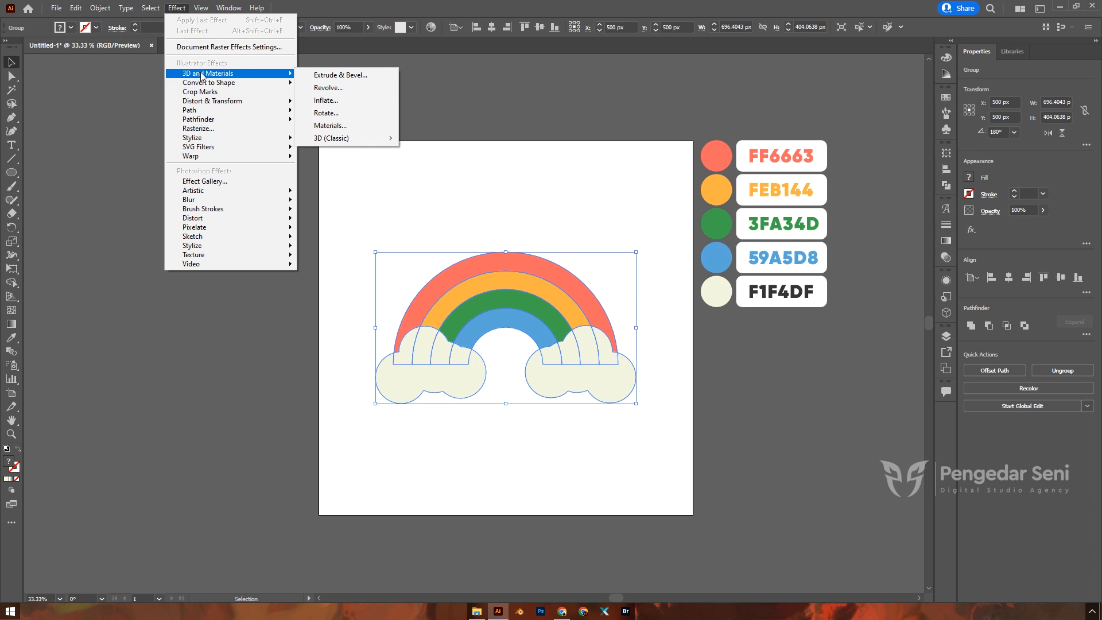
pyautogui.click(333, 101)
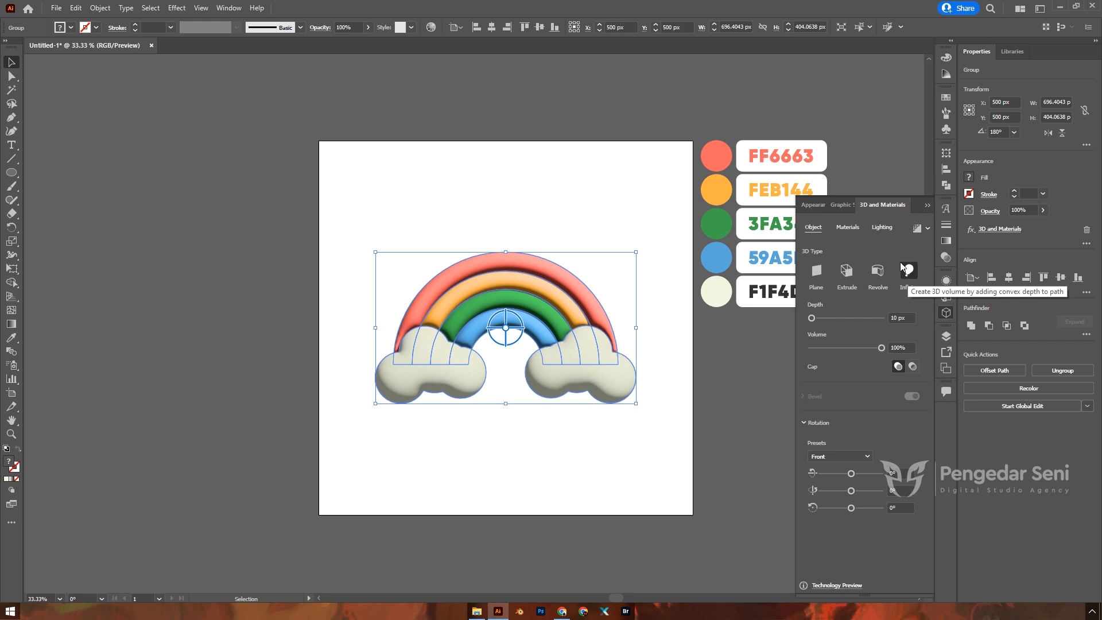
# Step: Set the 3D material's Roughness to 0.63 and Metallic to 0.2
pyautogui.click(846, 228)
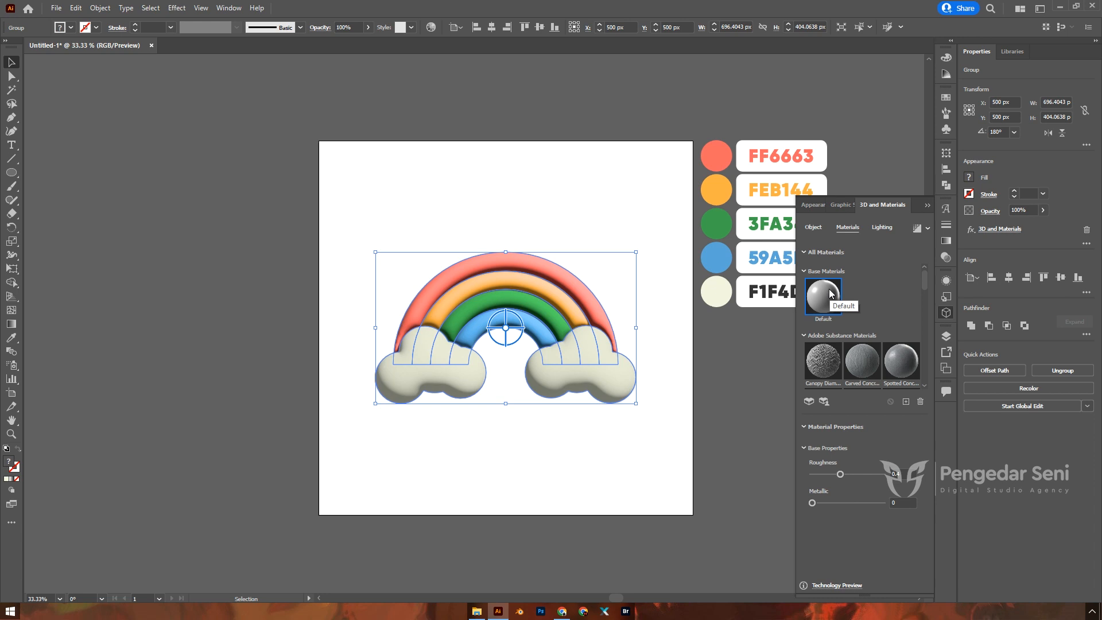
pyautogui.click(913, 474)
pyautogui.press('BackSpace')
pyautogui.write('6')
pyautogui.write('3')
pyautogui.press('Tab')
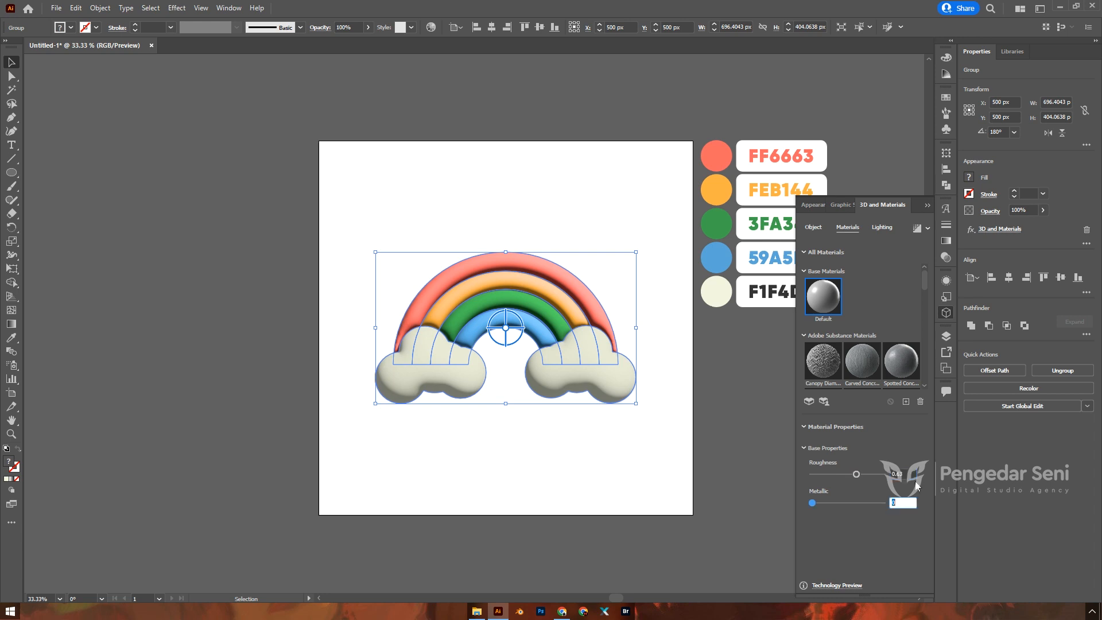
pyautogui.write('0.2')
pyautogui.click(913, 474)
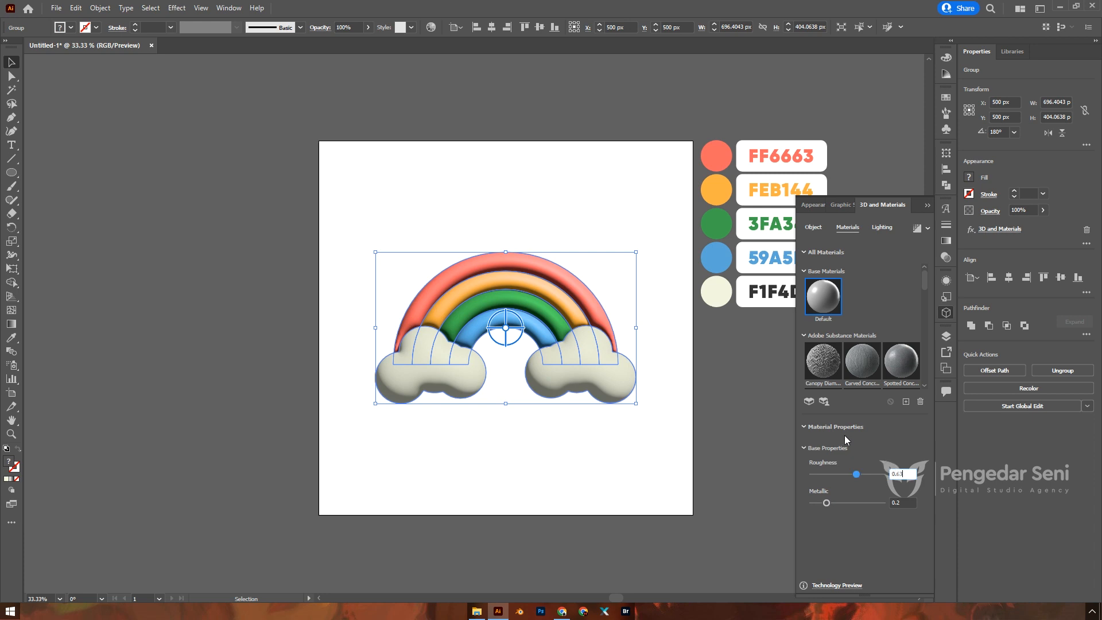
# Step: In the 3D Lighting settings, set Intensity to 97% and Rotation to 90°
pyautogui.click(884, 230)
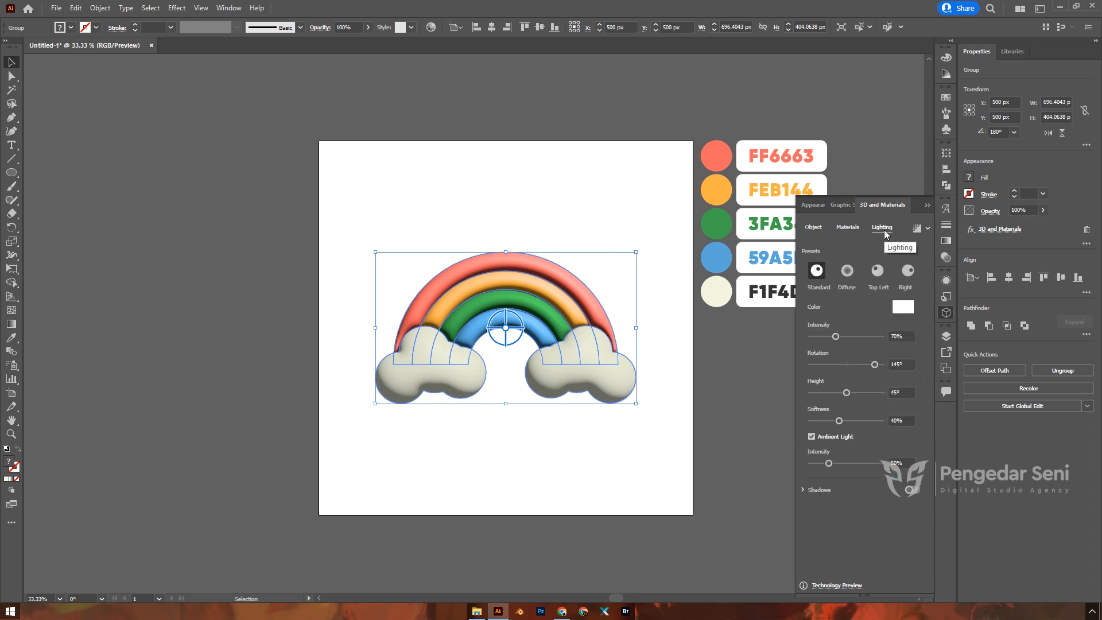
pyautogui.click(897, 336)
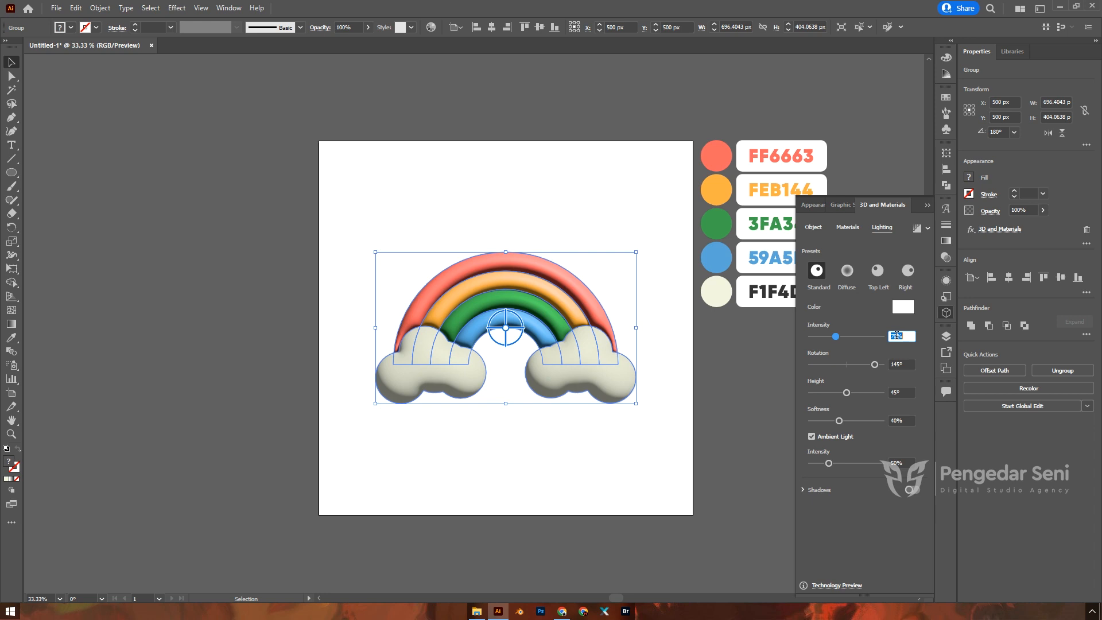
pyautogui.write('90')
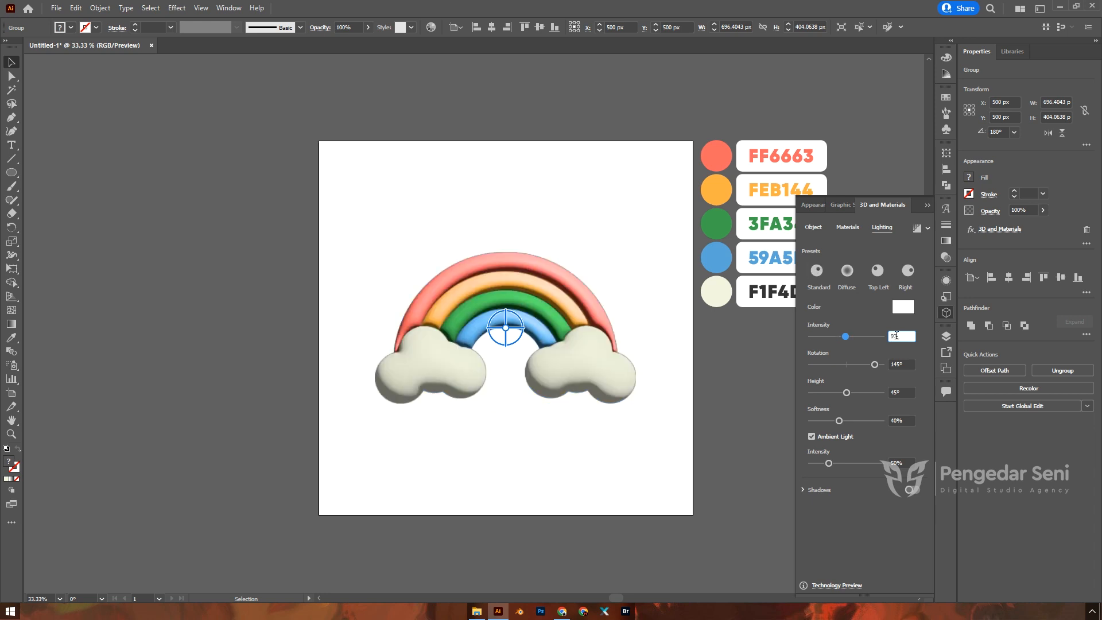
pyautogui.press('Tab')
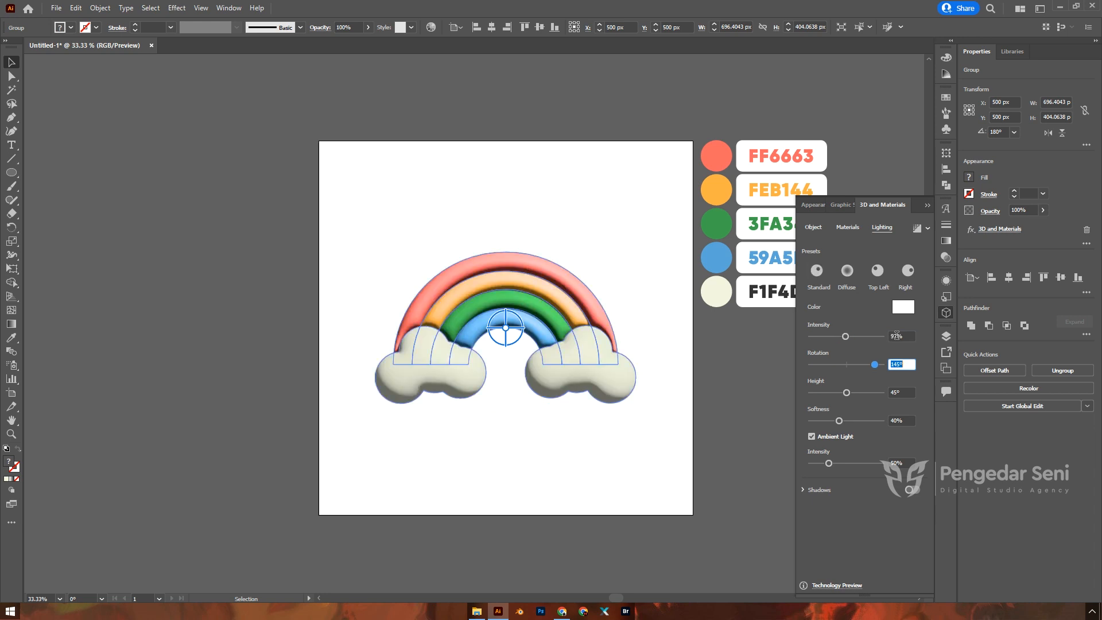
pyautogui.write('90')
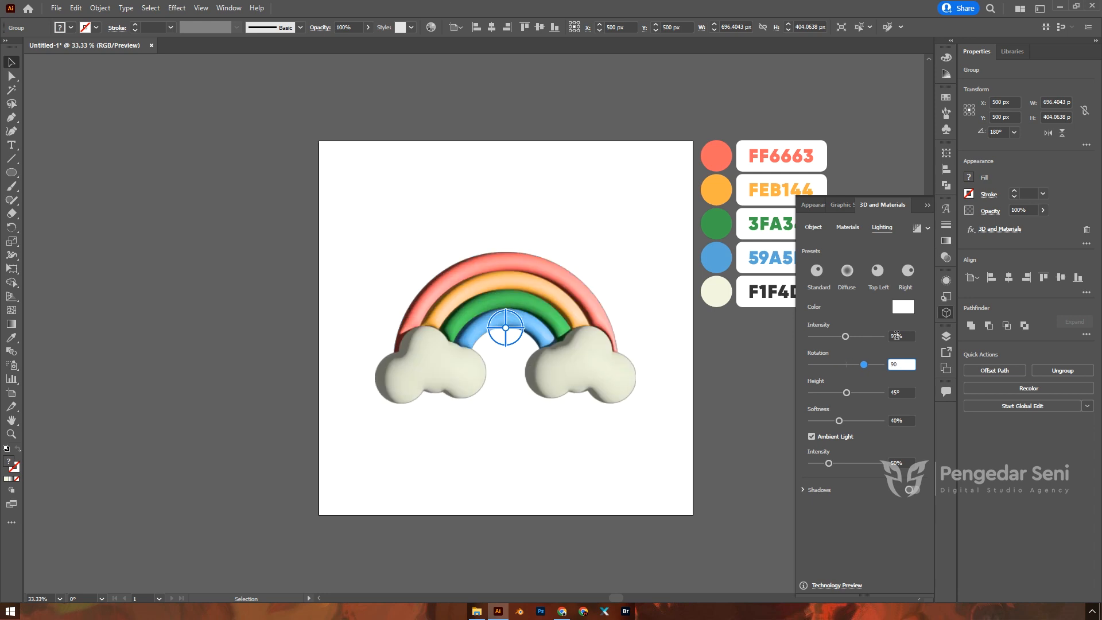
pyautogui.press('Tab')
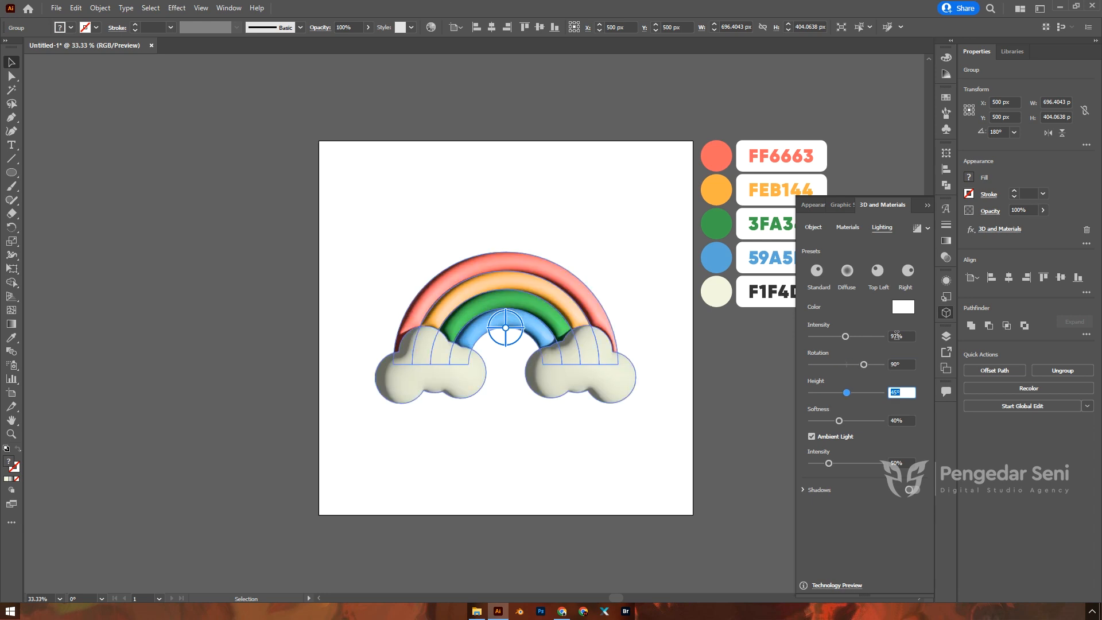
# Step: Set the light Height to 48° and Softness to 90%
pyautogui.write('90')
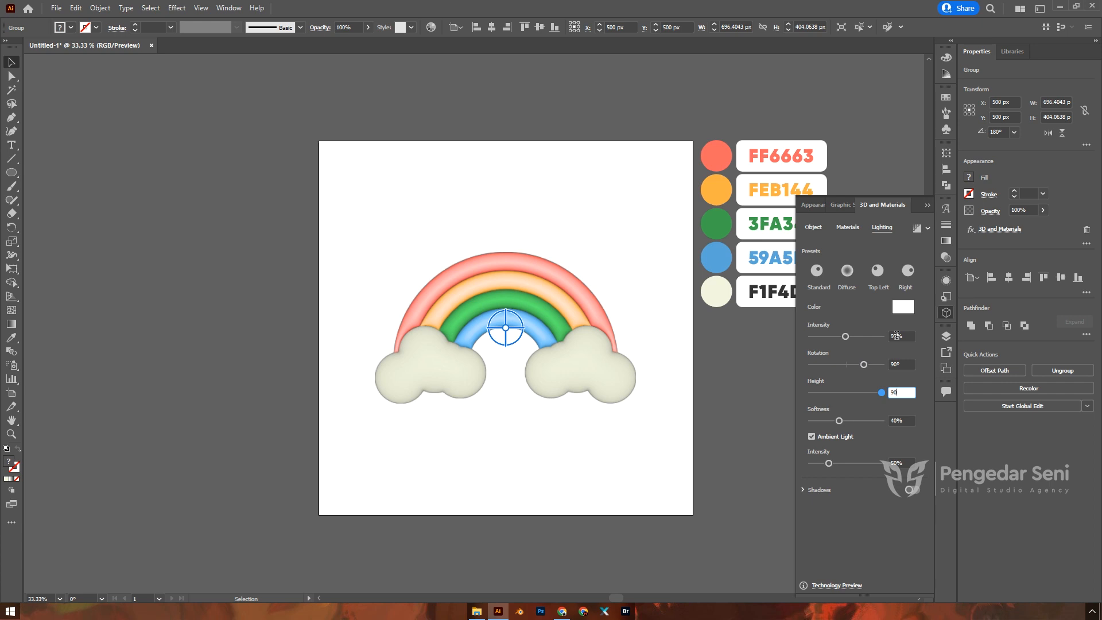
pyautogui.hotkey('ctrl', 'z')
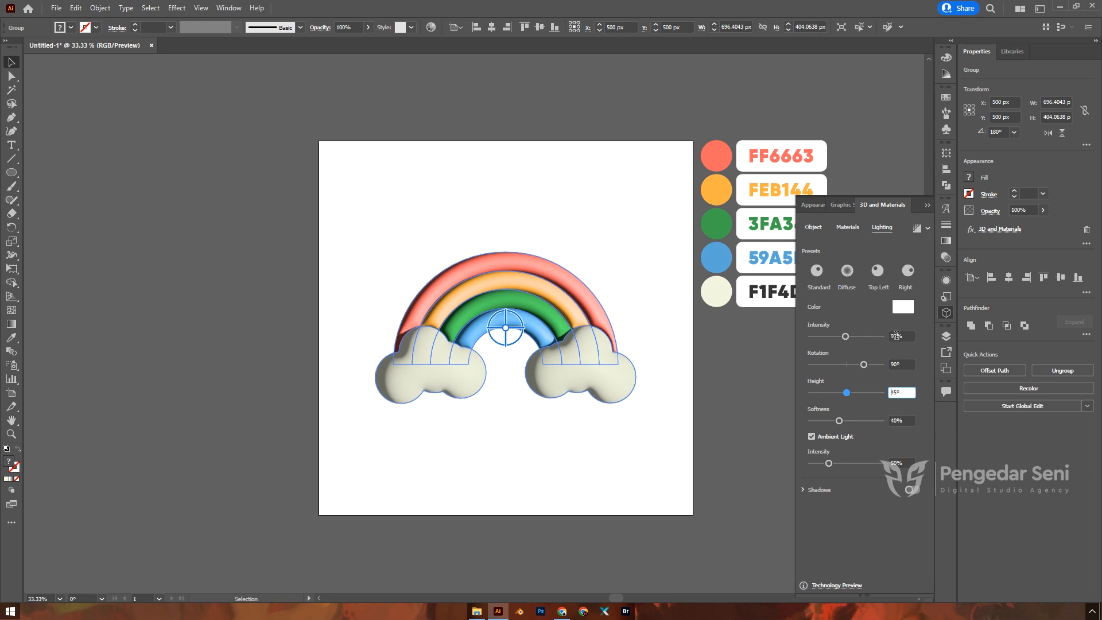
pyautogui.doubleClick(899, 392)
pyautogui.write('48')
pyautogui.press('Tab')
pyautogui.write('90')
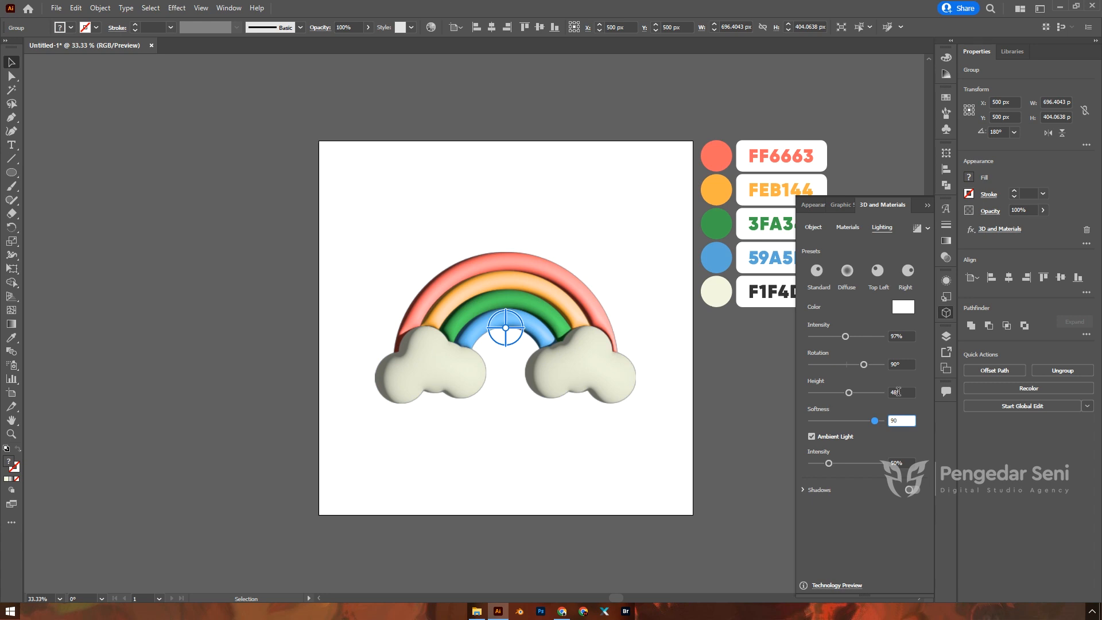
pyautogui.press('Return')
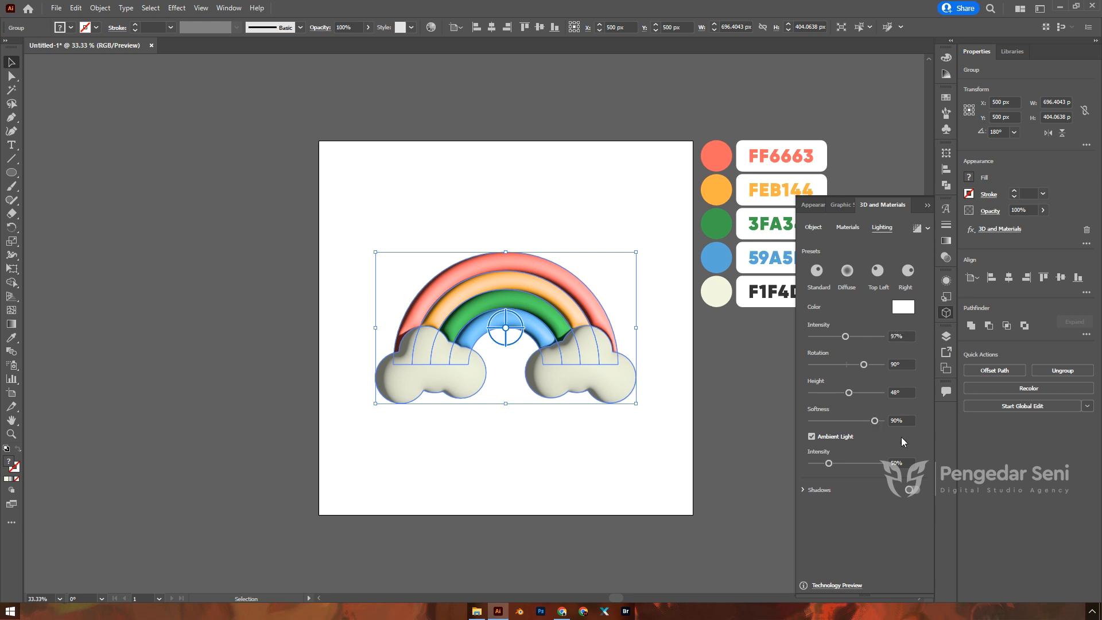
# Step: Turn on shadows for the 3D rainbow
pyautogui.click(913, 491)
pyautogui.scroll(-1, 919, 465)
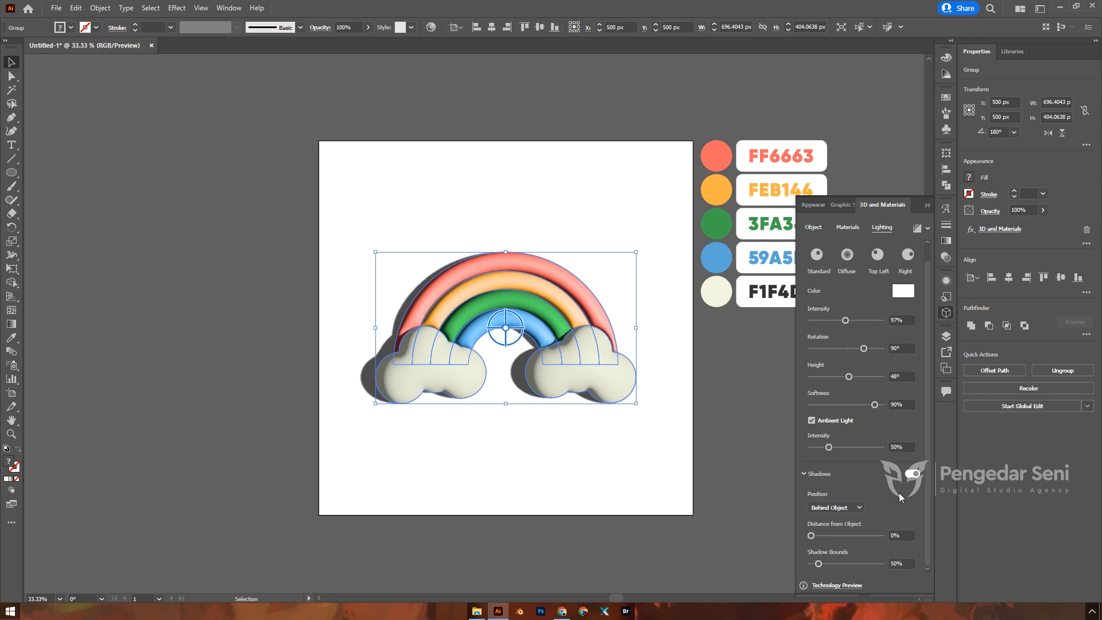
pyautogui.click(900, 563)
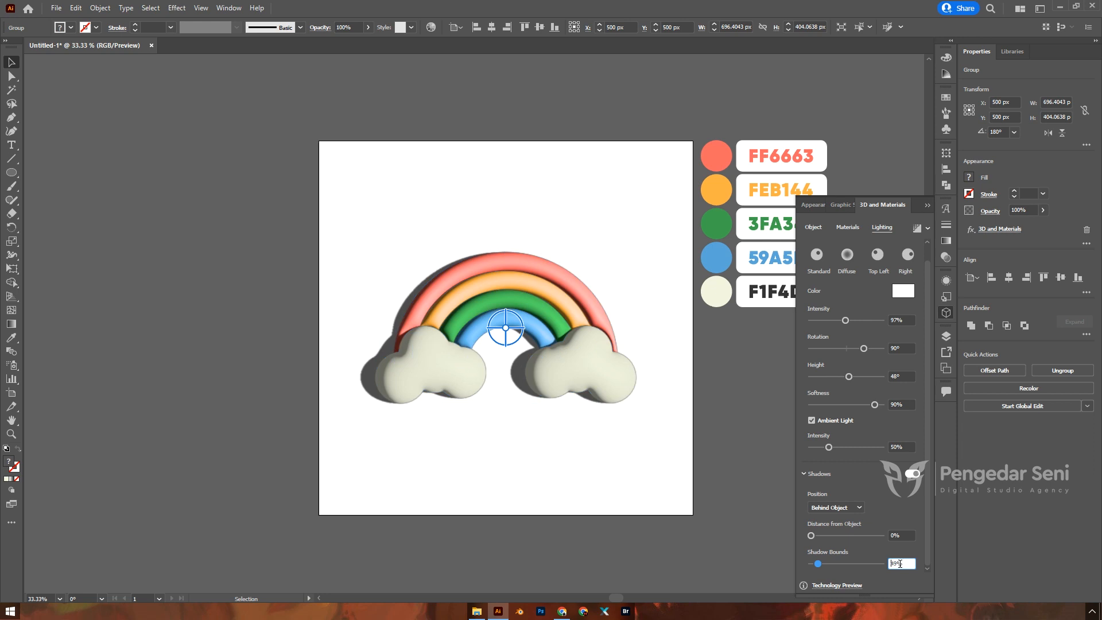
pyautogui.click(817, 564)
pyautogui.moveTo(818, 564); pyautogui.dragTo(811, 564)
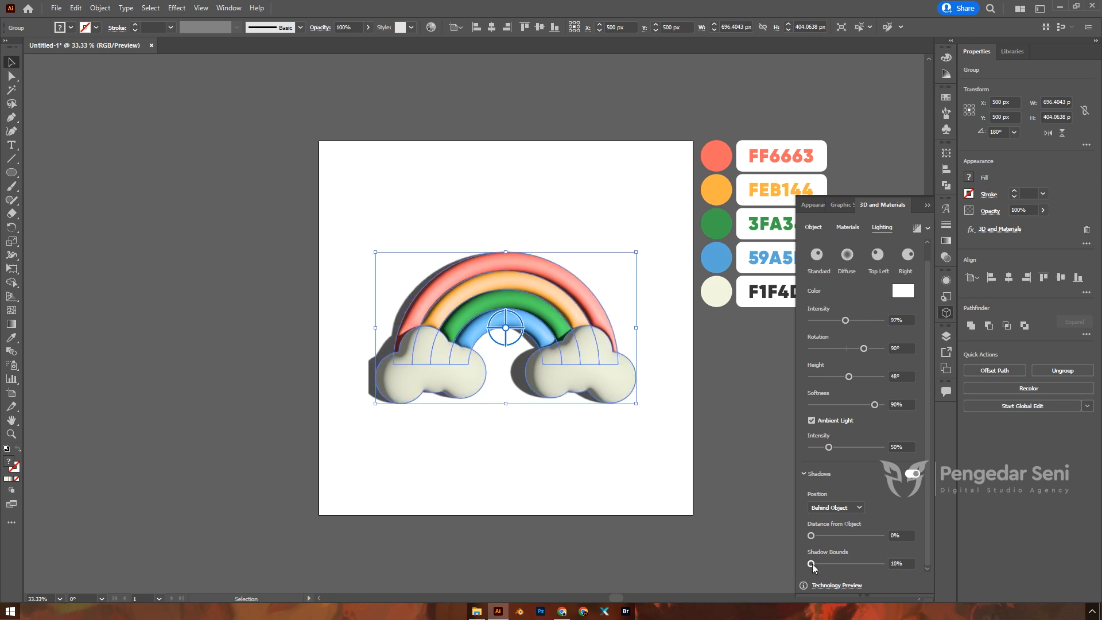
# Step: Set Shadow Bounds to 250%, then change it to 50%
pyautogui.click(903, 563)
pyautogui.write('250')
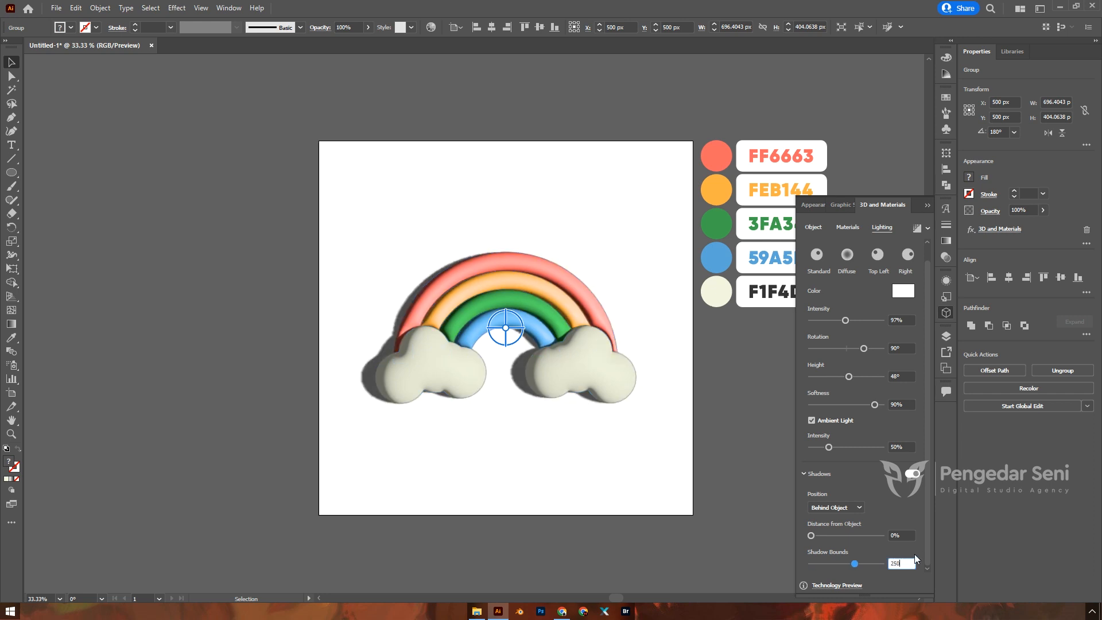
pyautogui.click(906, 535)
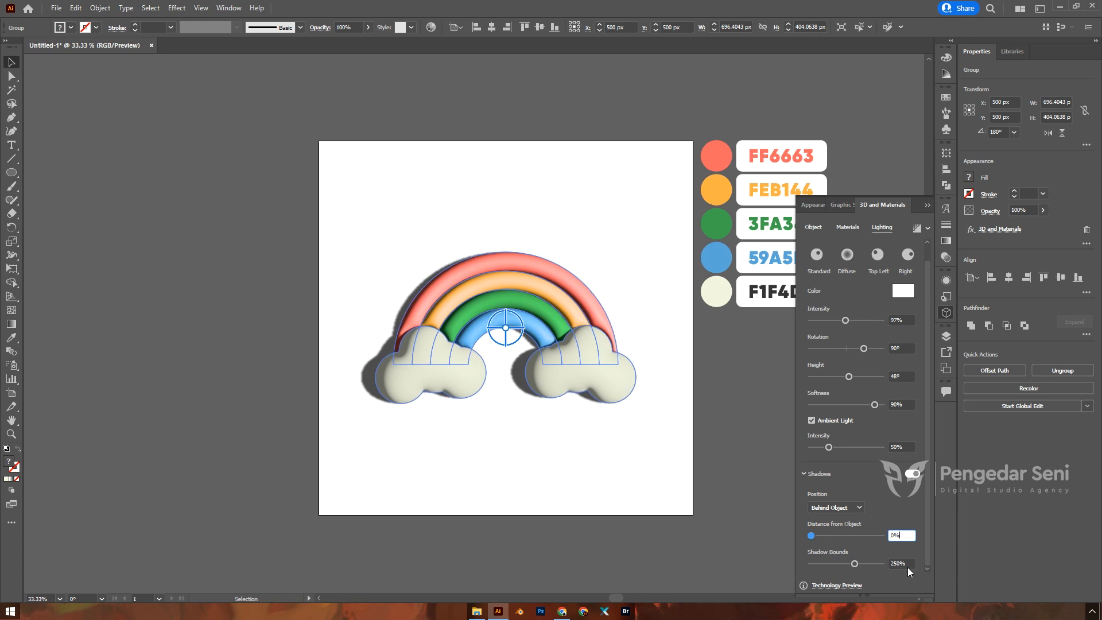
pyautogui.click(905, 564)
pyautogui.write('50')
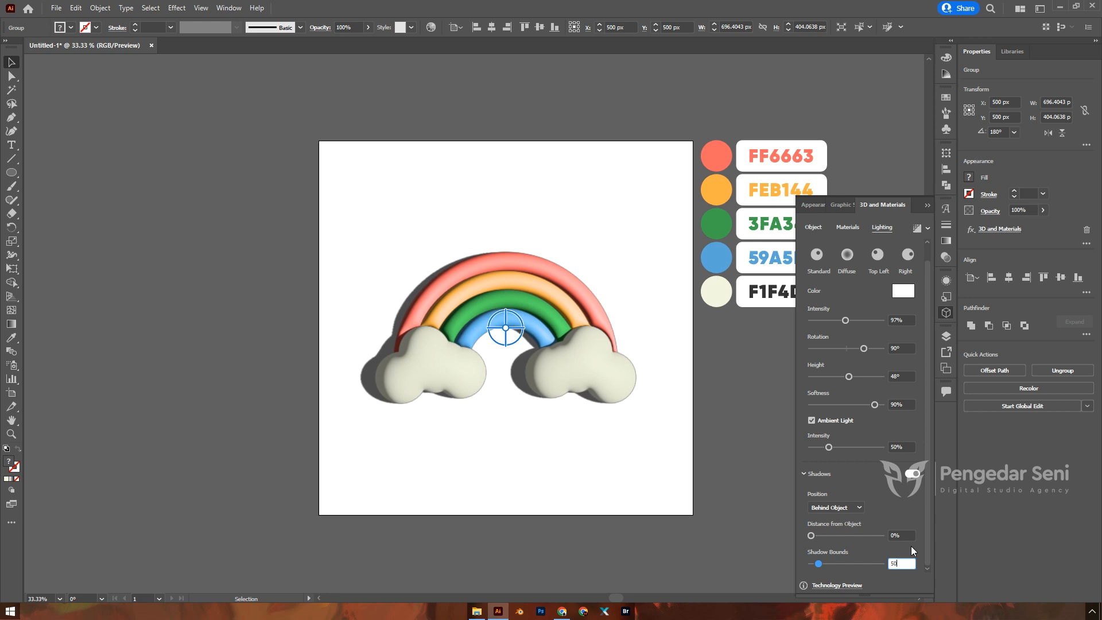
pyautogui.click(906, 535)
pyautogui.scroll(1, 888, 500)
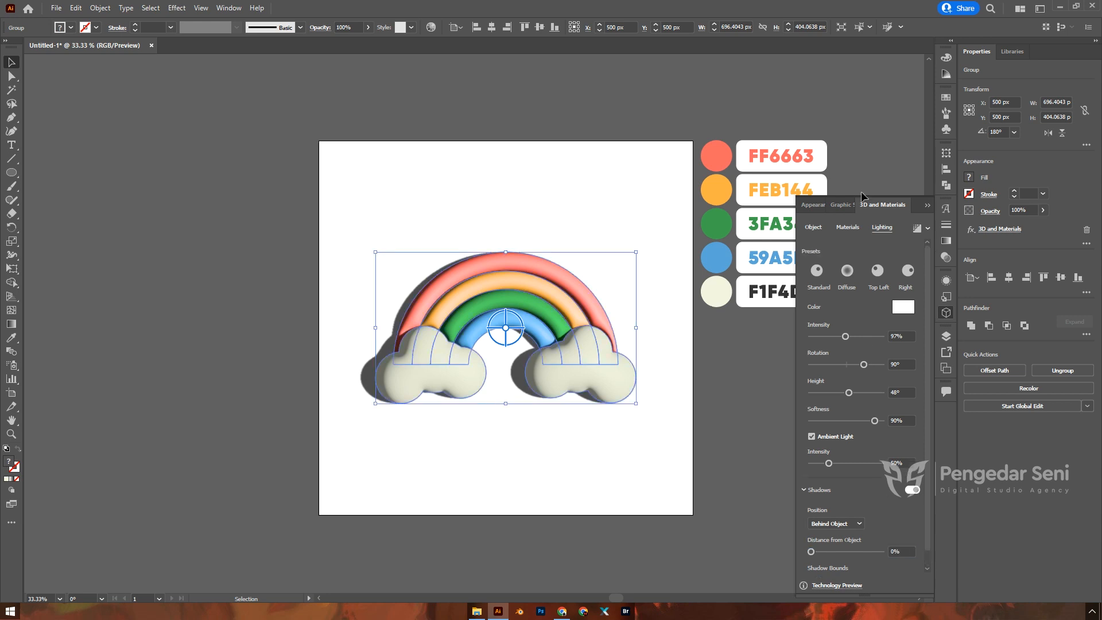
pyautogui.scroll(-1, 889, 447)
pyautogui.scroll(1, 870, 410)
# Step: Enable ray tracing at High quality, render the artwork, and close the 3D and Materials panel
pyautogui.click(928, 229)
pyautogui.click(912, 249)
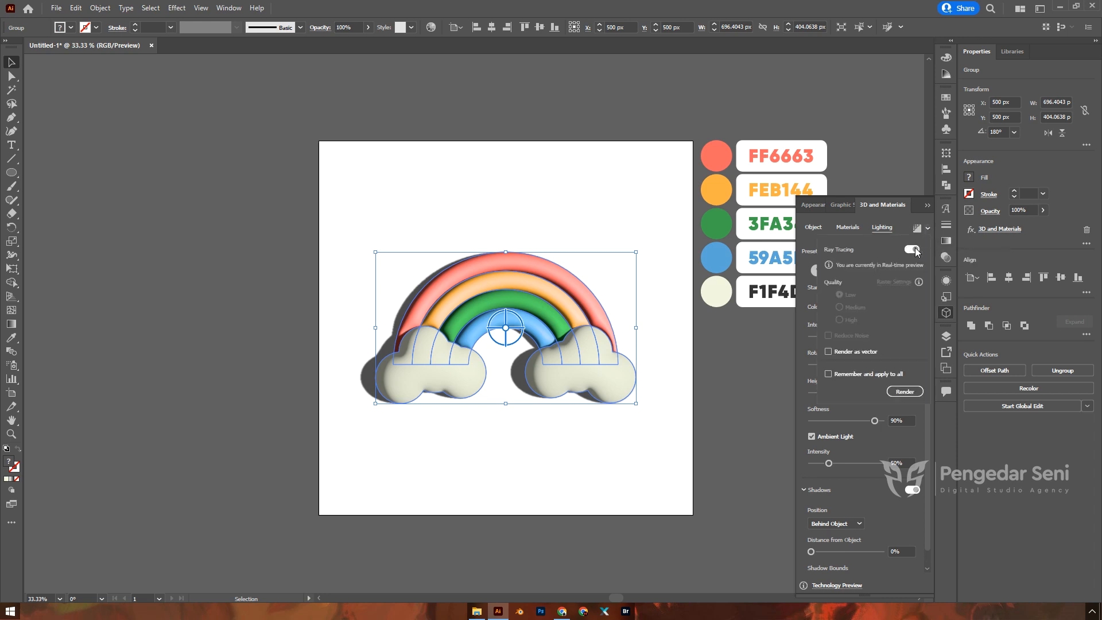
pyautogui.click(840, 319)
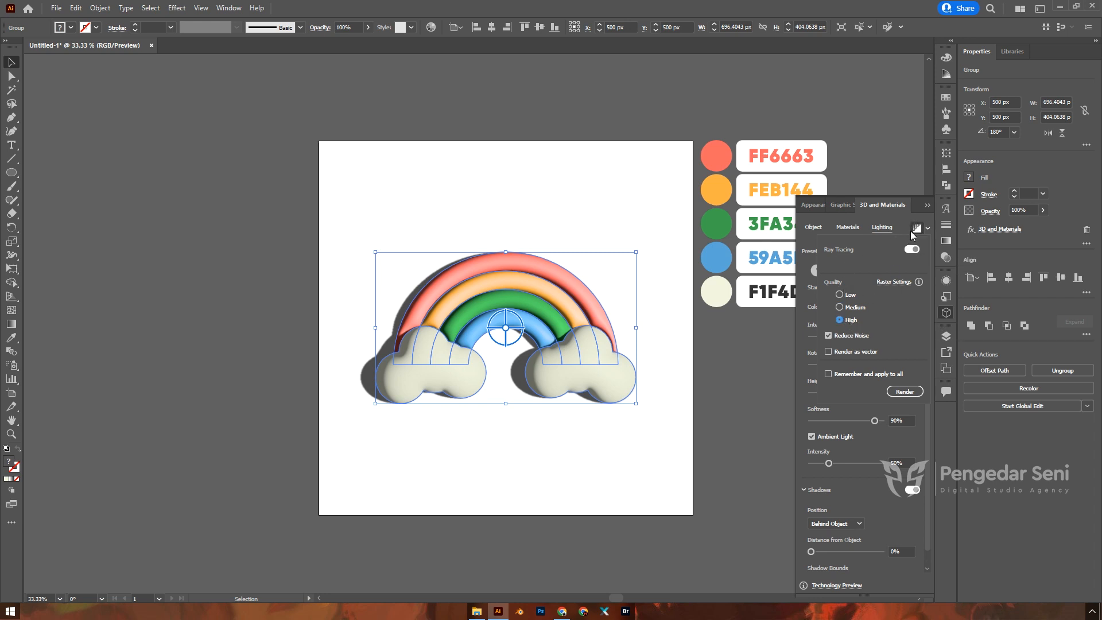
pyautogui.click(927, 228)
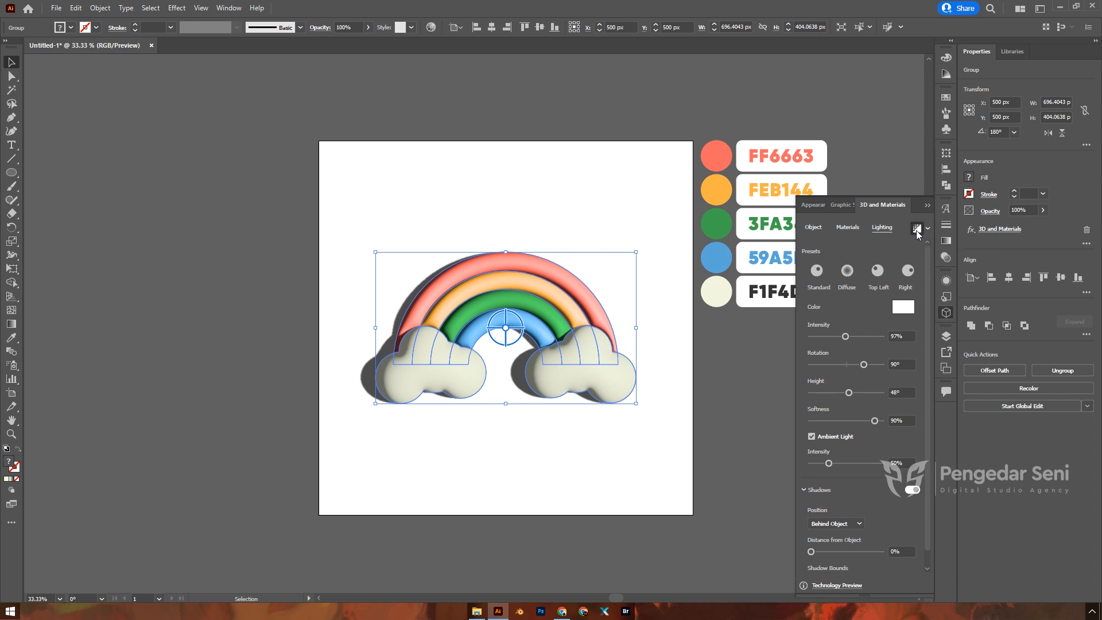
pyautogui.click(917, 229)
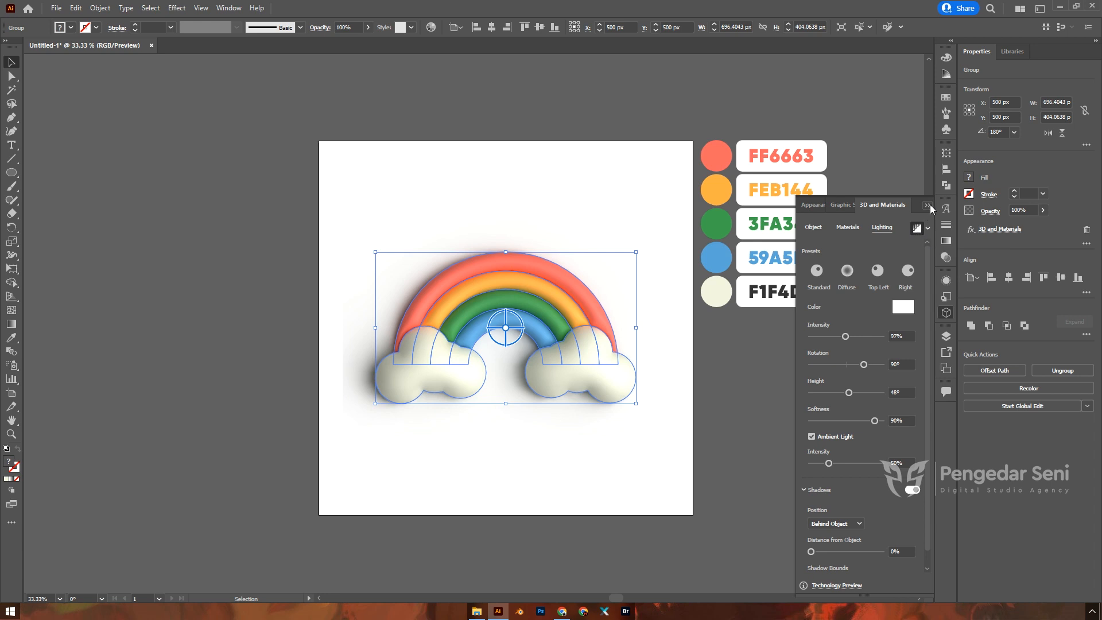
pyautogui.click(929, 205)
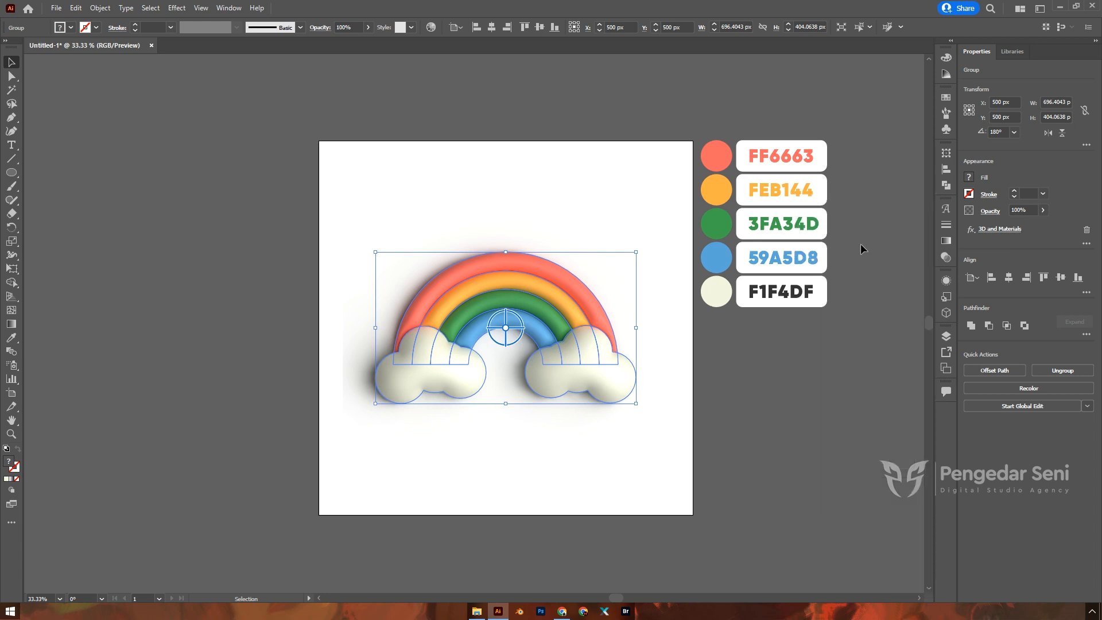
pyautogui.click(736, 392)
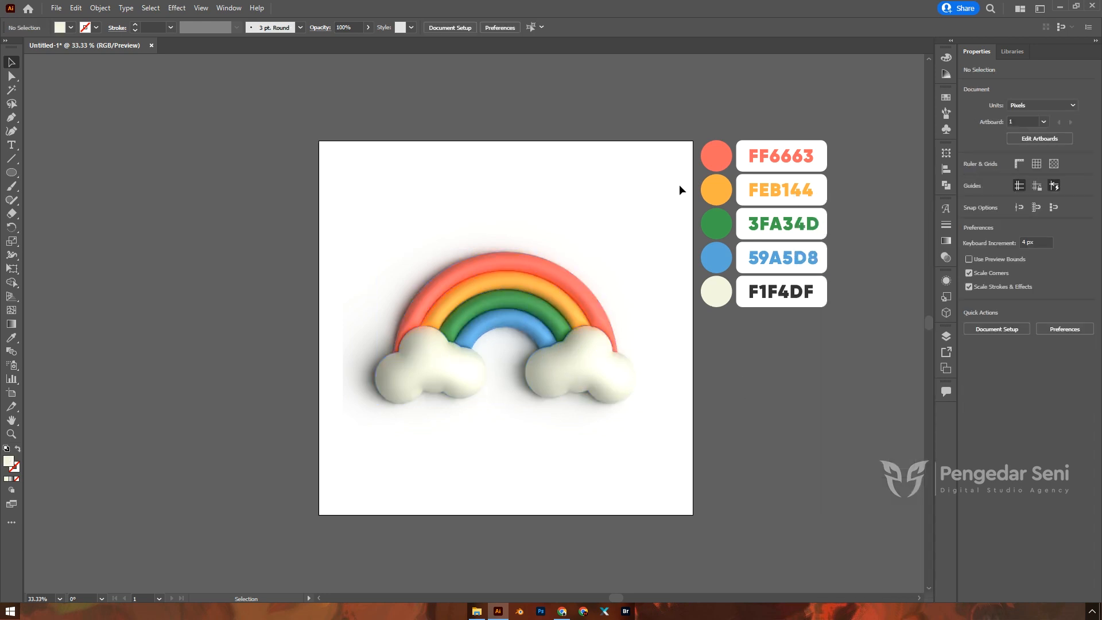
pyautogui.scroll(2, 491, 321)
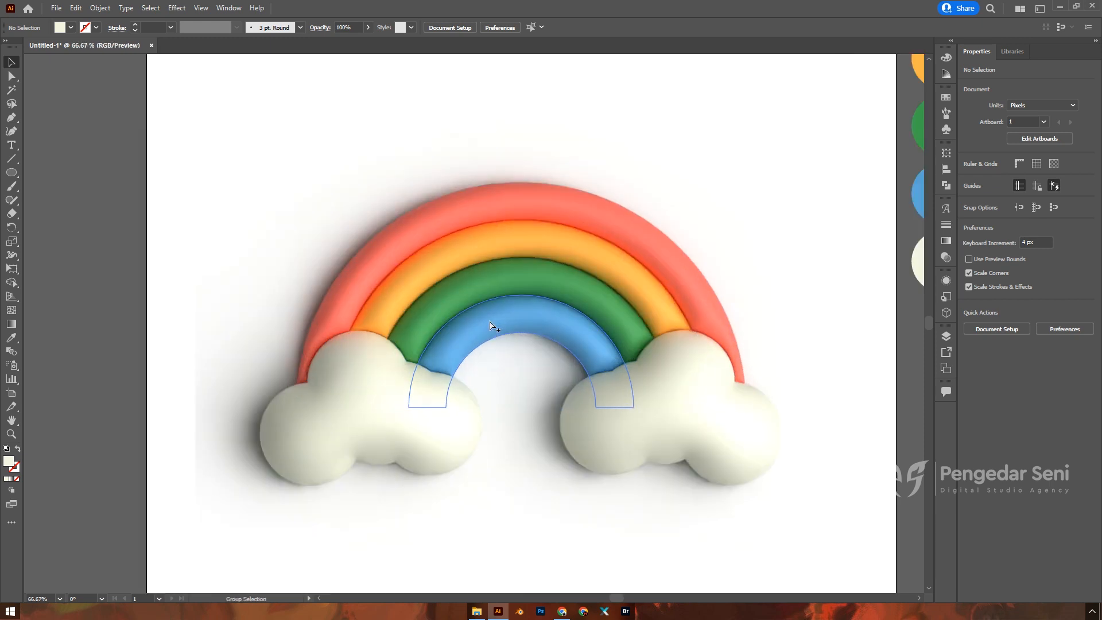
pyautogui.scroll(-1, 603, 336)
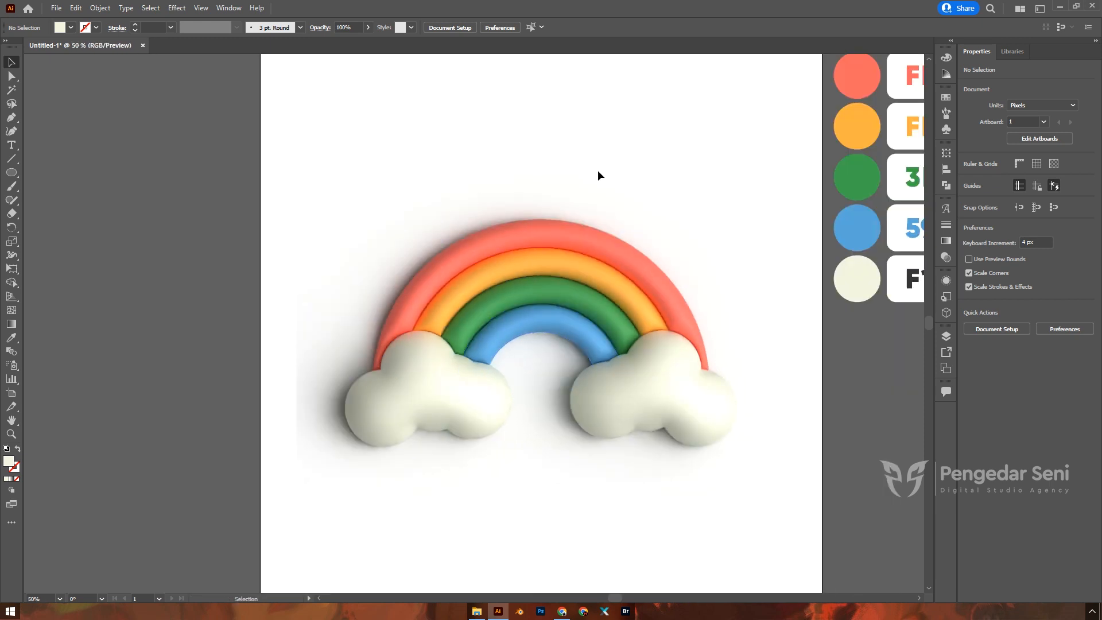
pyautogui.scroll(-2, 640, 352)
pyautogui.scroll(3, 575, 324)
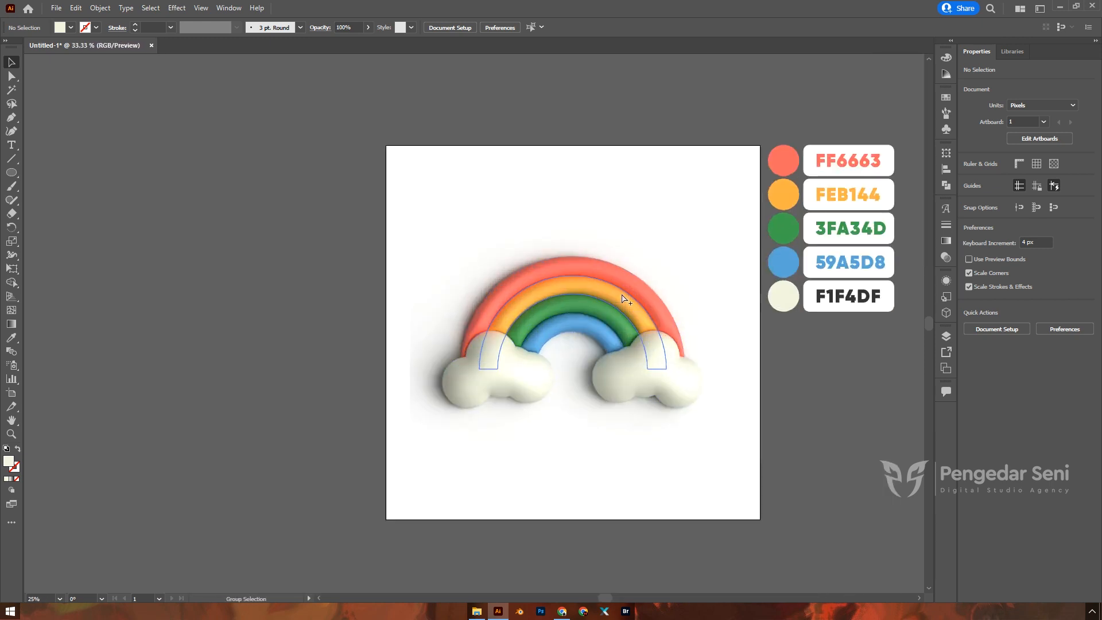
pyautogui.click(11, 172)
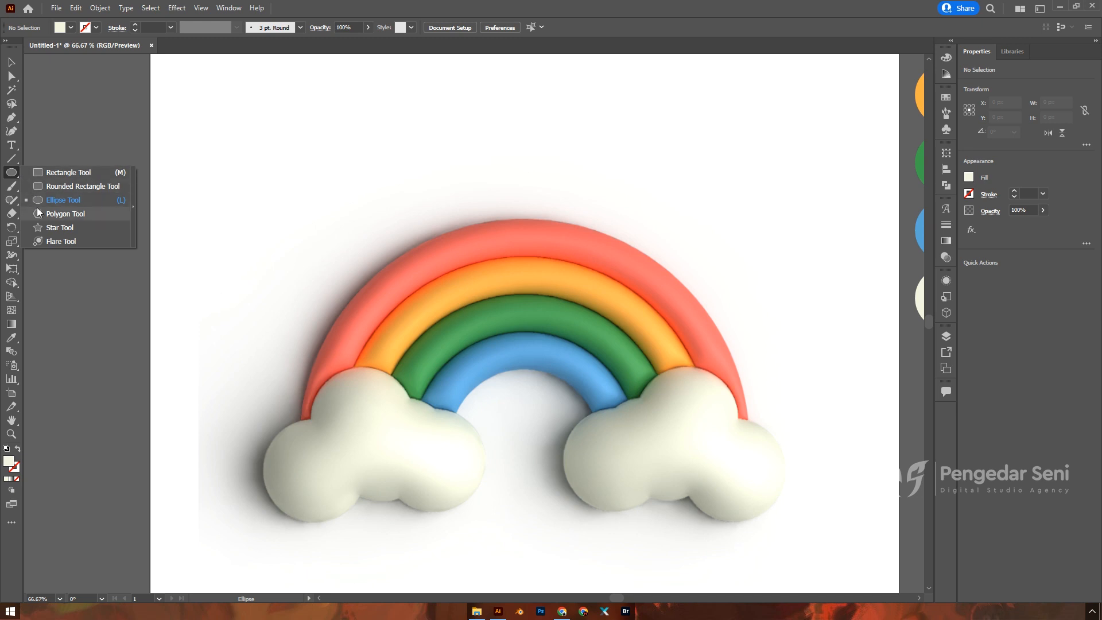
pyautogui.moveTo(172, 263)
pyautogui.mouseDown()
pyautogui.moveTo(210, 539)
pyautogui.moveTo(232, 555)
pyautogui.mouseUp()
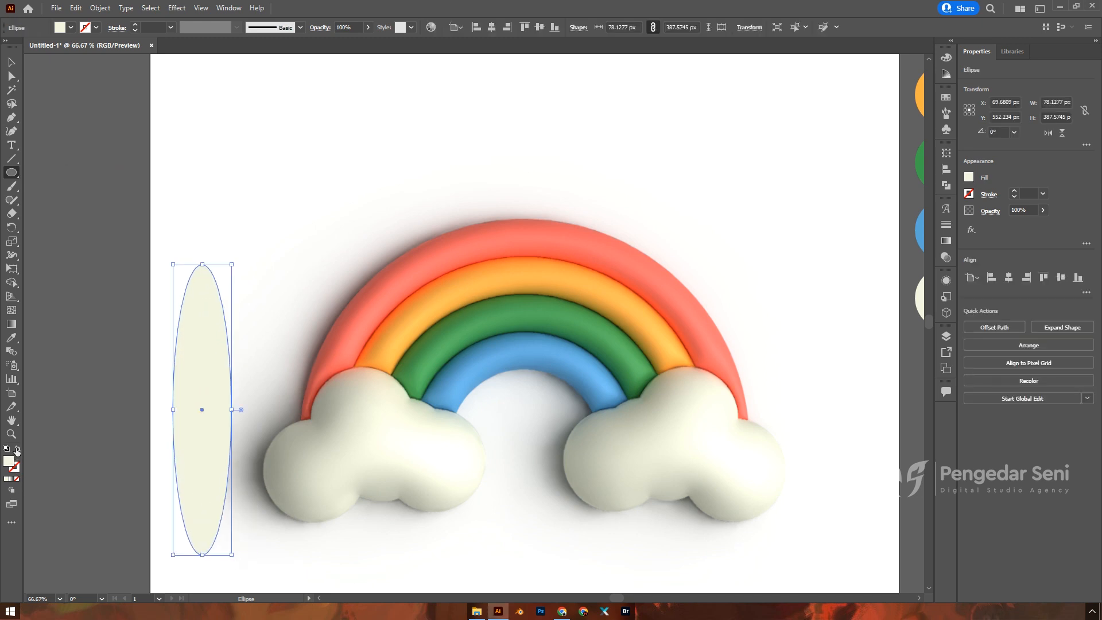
pyautogui.click(18, 449)
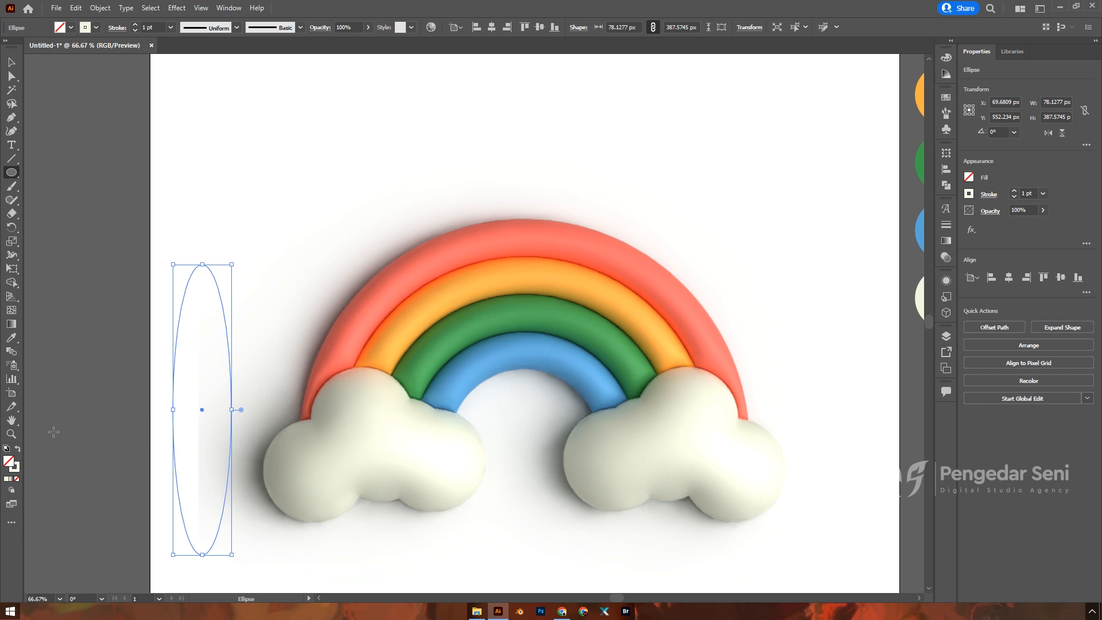
pyautogui.click(13, 61)
pyautogui.scroll(-4, 293, 217)
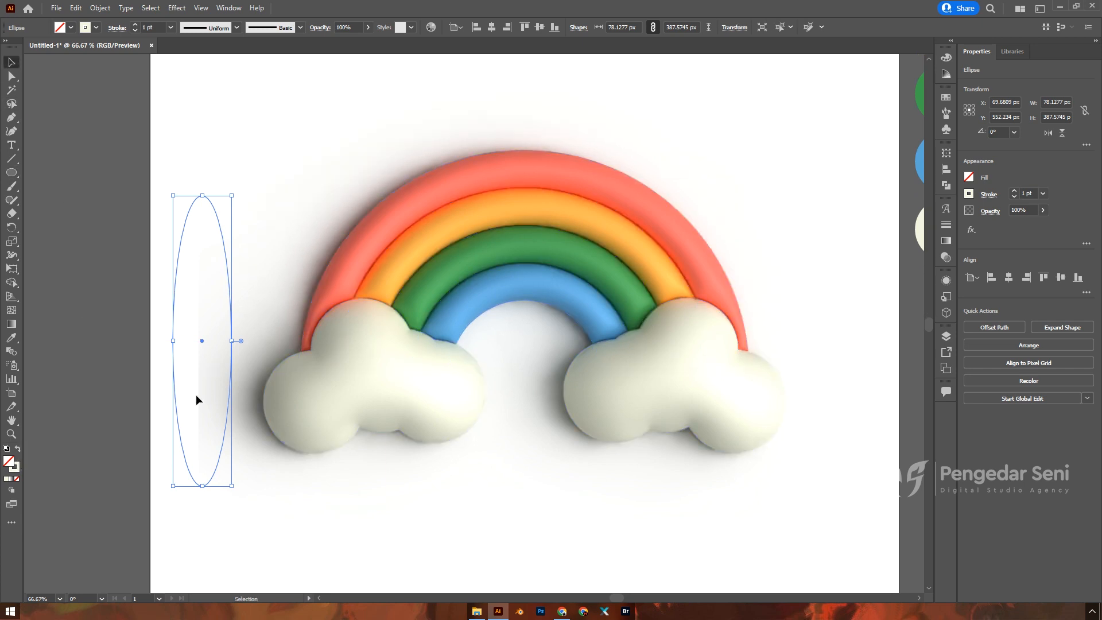
pyautogui.scroll(4, 194, 399)
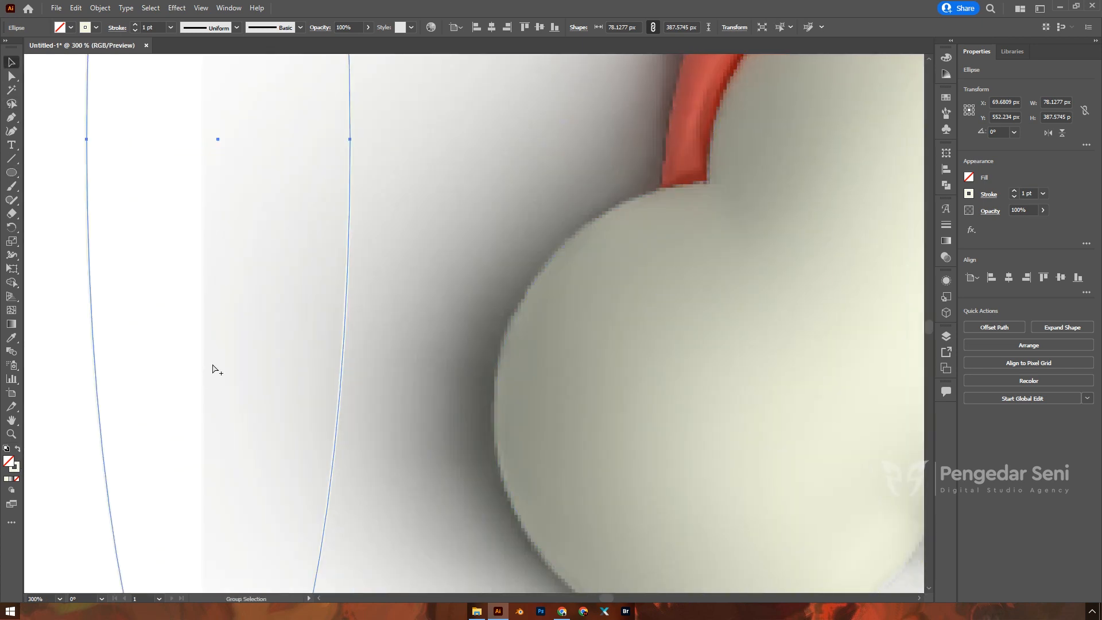
pyautogui.scroll(-5, 212, 363)
pyautogui.click(67, 139)
pyautogui.click(196, 268)
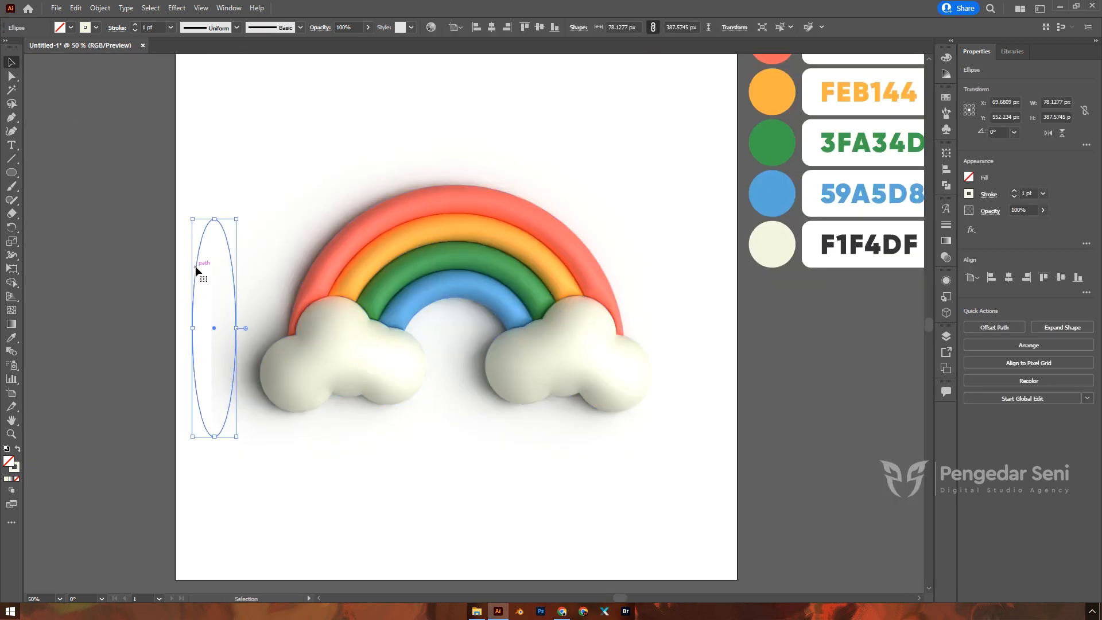
pyautogui.press('Delete')
pyautogui.click(256, 266)
# Step: Set the rainbow's 3D lighting Shadow Bounds to 250% in the 3D and Materials settings
pyautogui.scroll(-1, 237, 317)
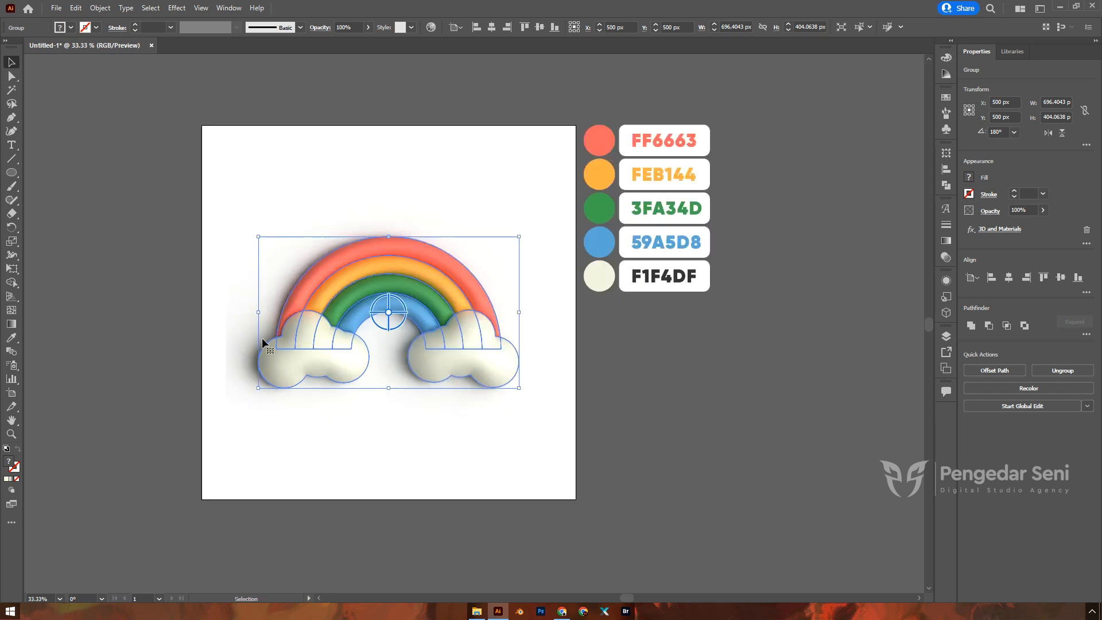
pyautogui.scroll(1, 529, 361)
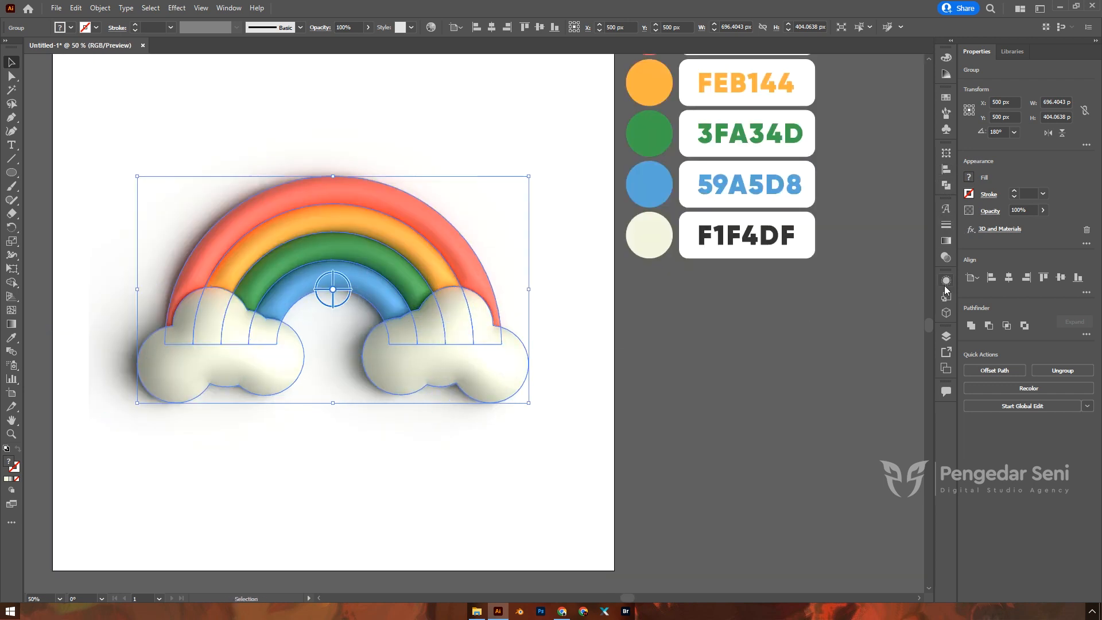
pyautogui.click(946, 312)
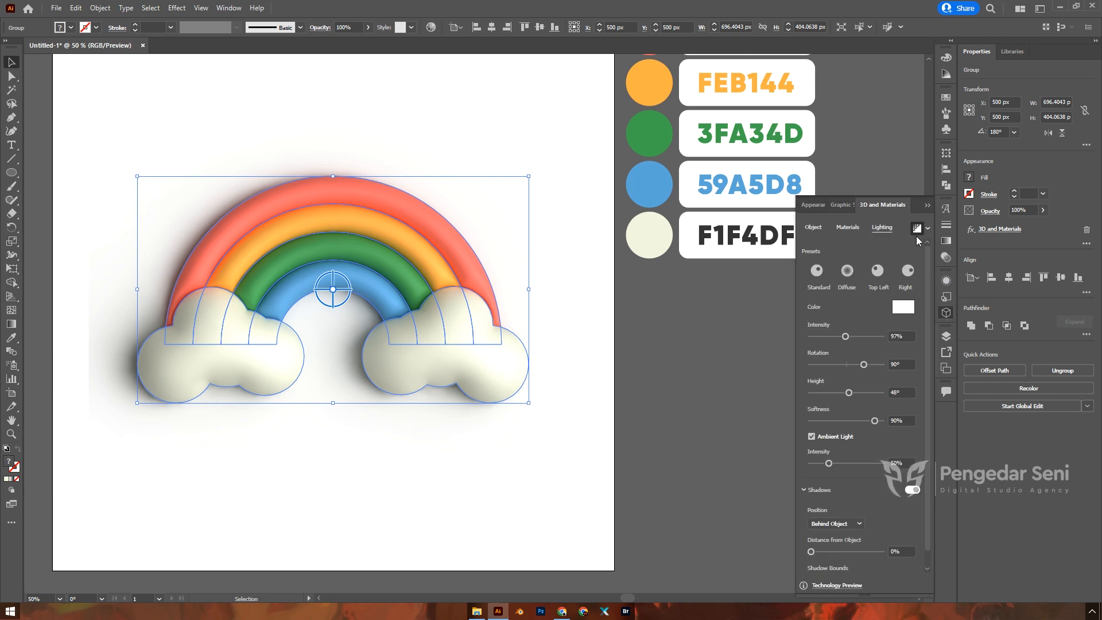
pyautogui.scroll(-1, 905, 396)
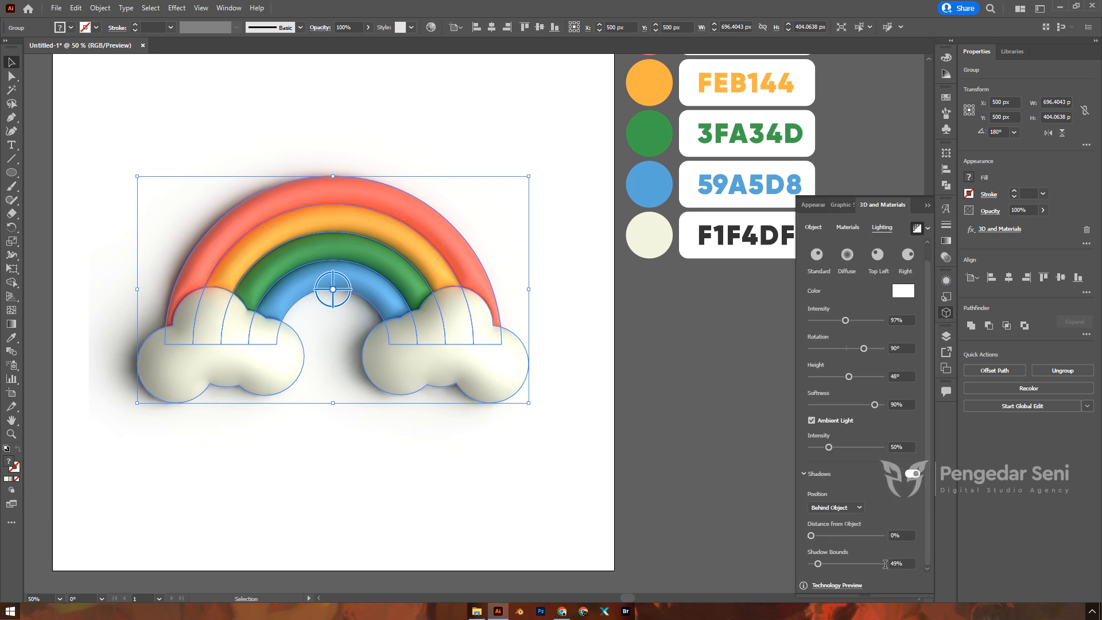
pyautogui.scroll(-2, 899, 565)
pyautogui.click(902, 563)
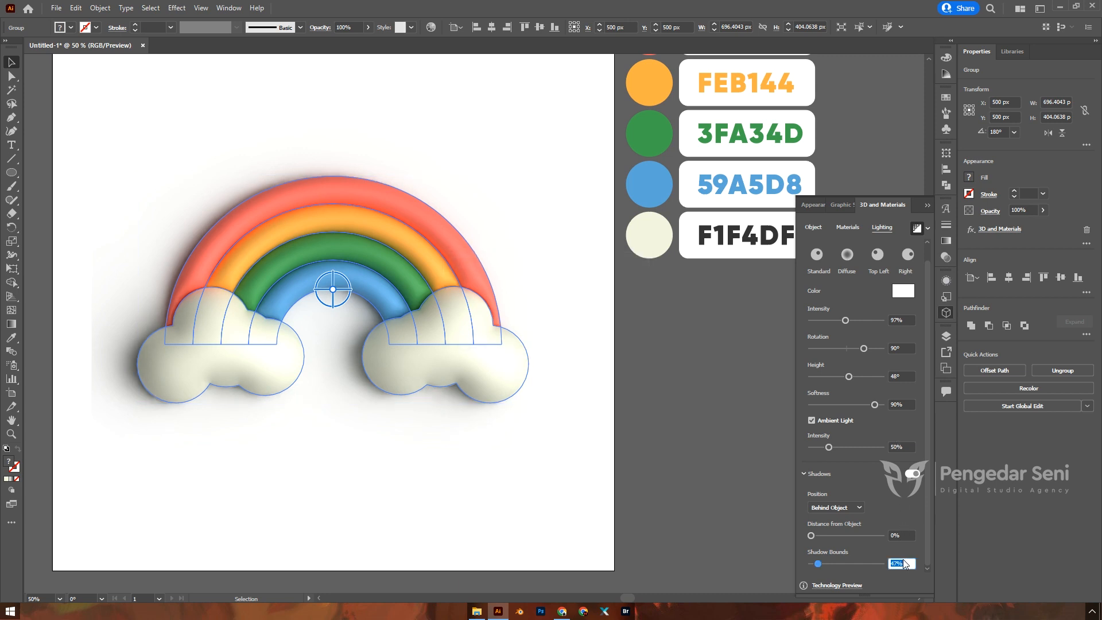
pyautogui.write('250')
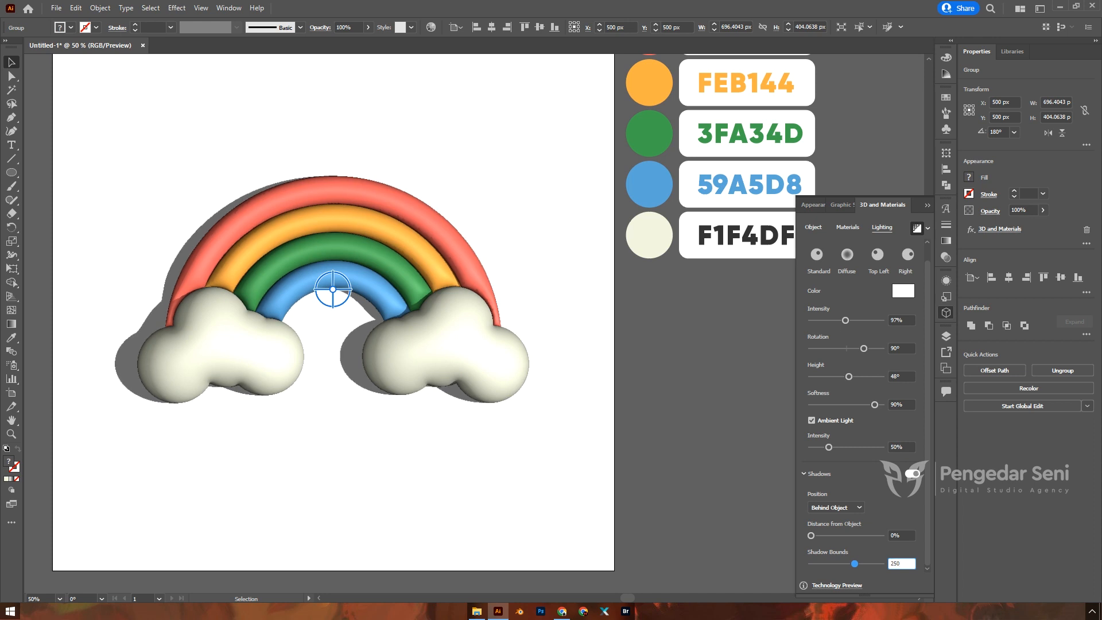
pyautogui.press('Return')
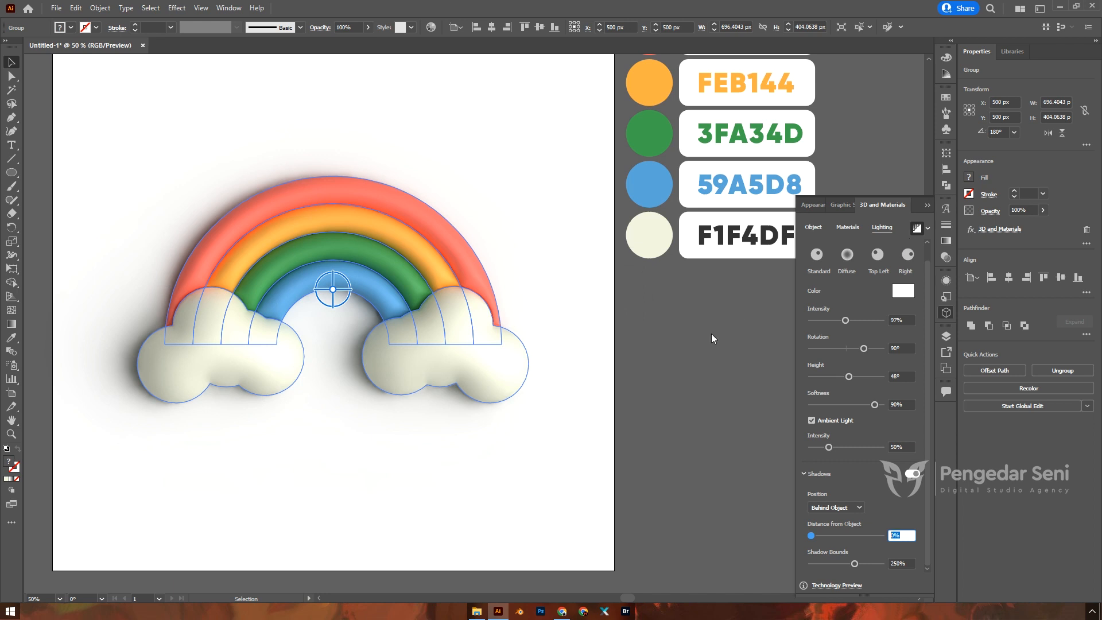
pyautogui.click(712, 334)
pyautogui.click(928, 203)
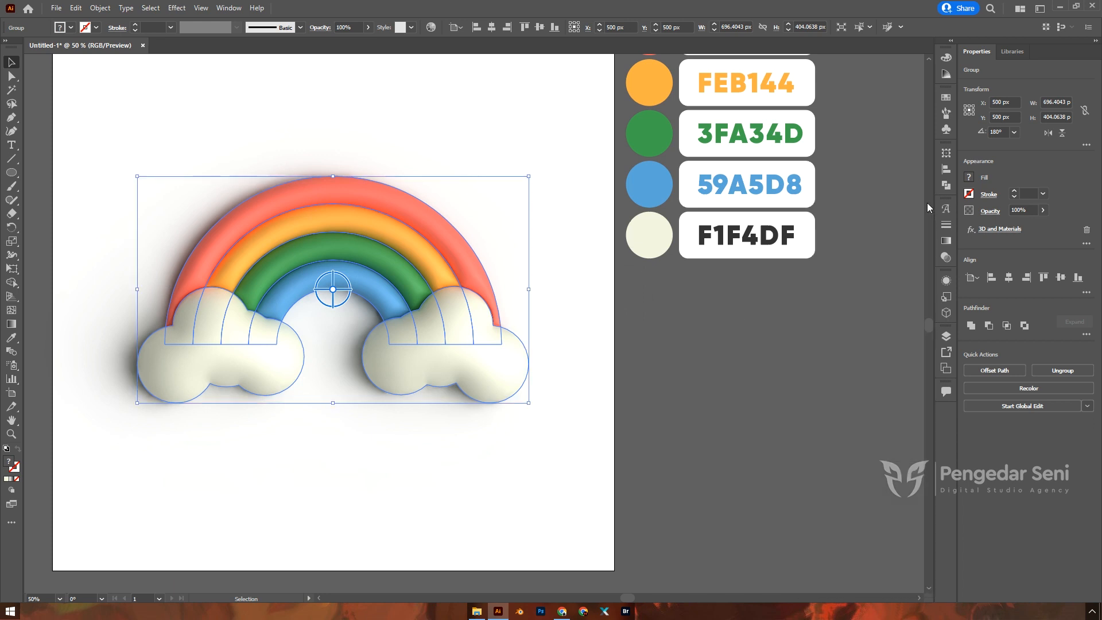
# Step: Group the five colour swatches together with their hex labels
pyautogui.click(738, 329)
pyautogui.scroll(-2, 790, 336)
pyautogui.scroll(4, 463, 339)
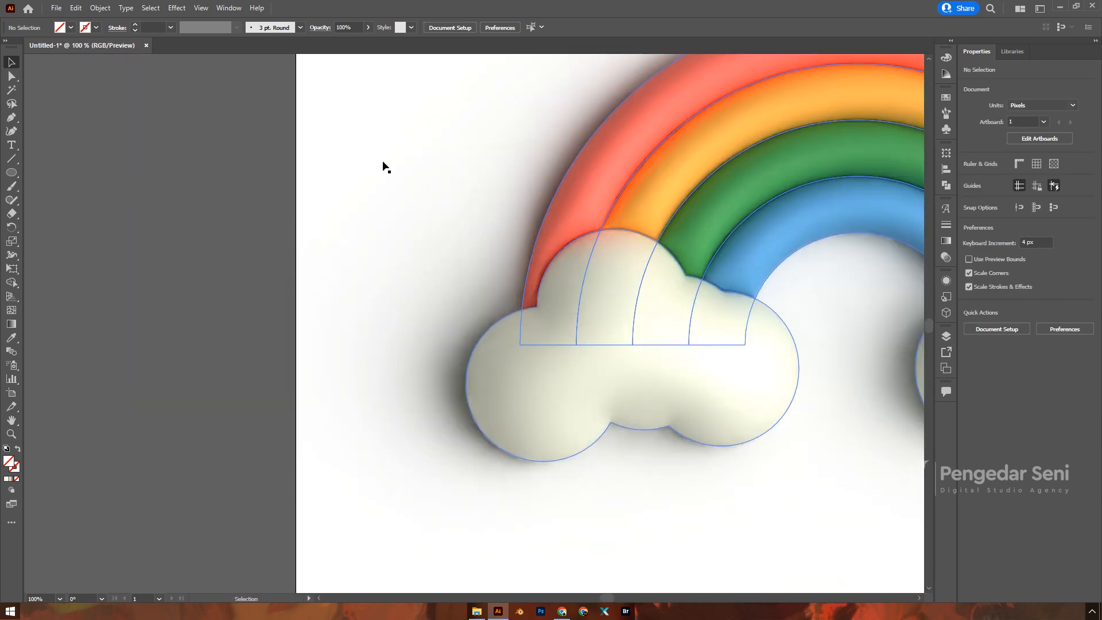
pyautogui.scroll(-3, 418, 347)
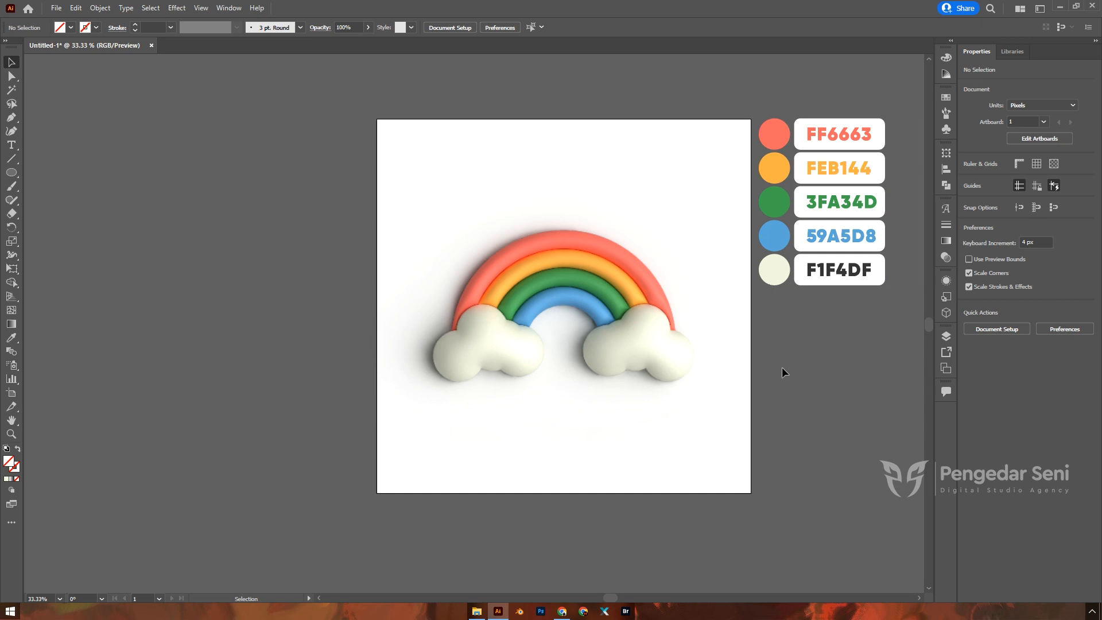
pyautogui.moveTo(759, 87); pyautogui.dragTo(889, 343)
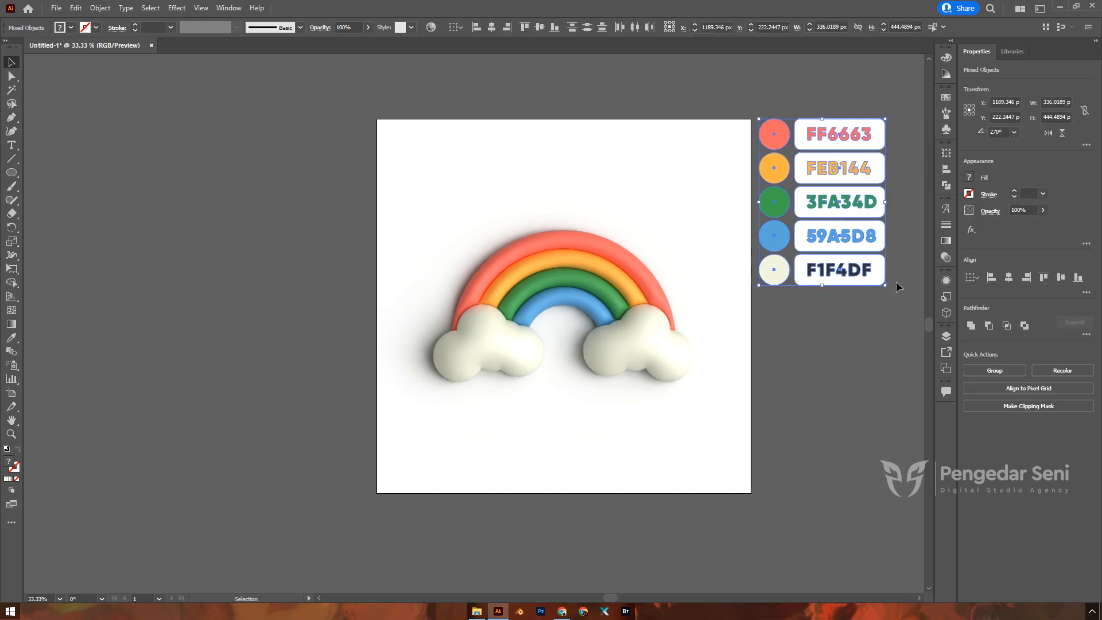
pyautogui.hotkey('ctrl', 'g')
# Step: Find the new swatch group in Layer 1 and toggle its visibility off and back on
pyautogui.click(946, 336)
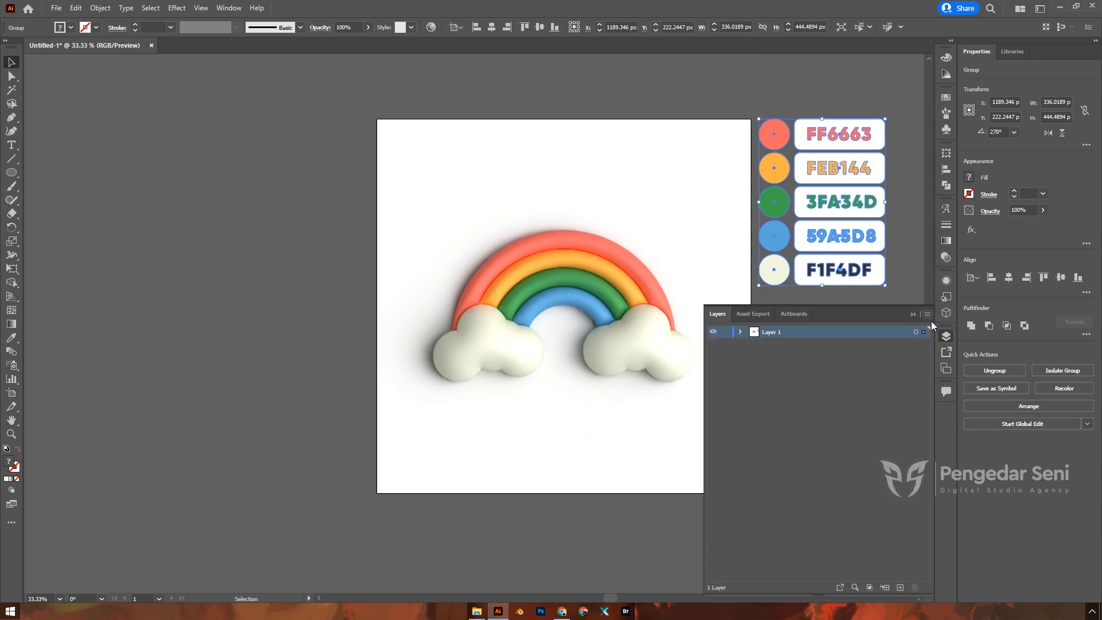
pyautogui.click(741, 333)
pyautogui.click(713, 357)
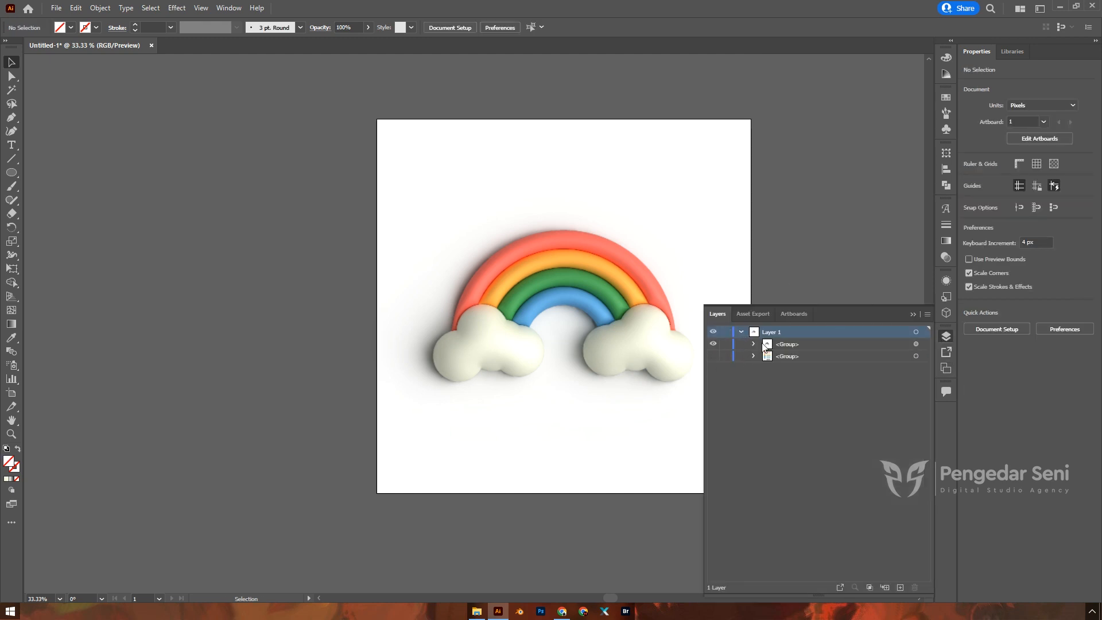
pyautogui.click(722, 356)
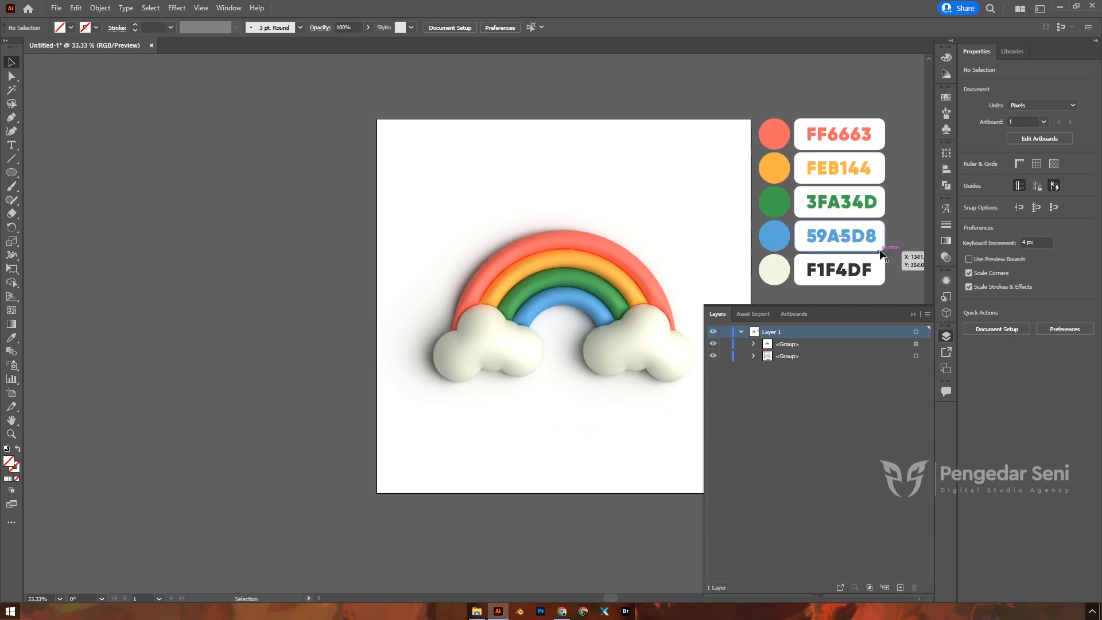
pyautogui.click(913, 316)
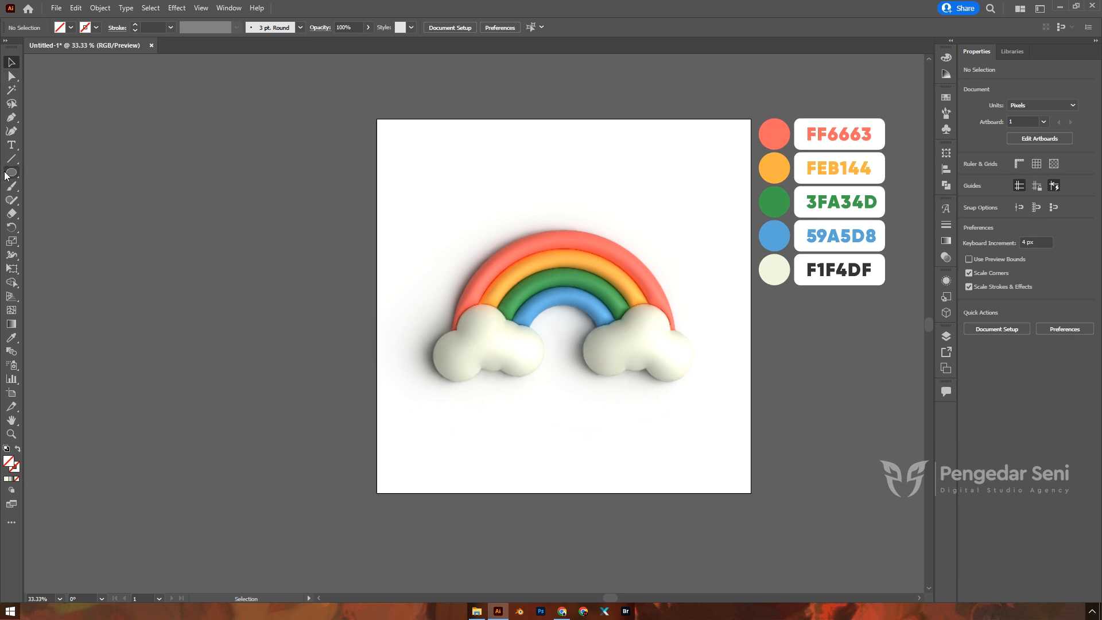
# Step: Draw a 1000 × 1000 px square with the Rectangle tool
pyautogui.moveTo(9, 174); pyautogui.dragTo(47, 172)
pyautogui.click(424, 201)
pyautogui.write('1000')
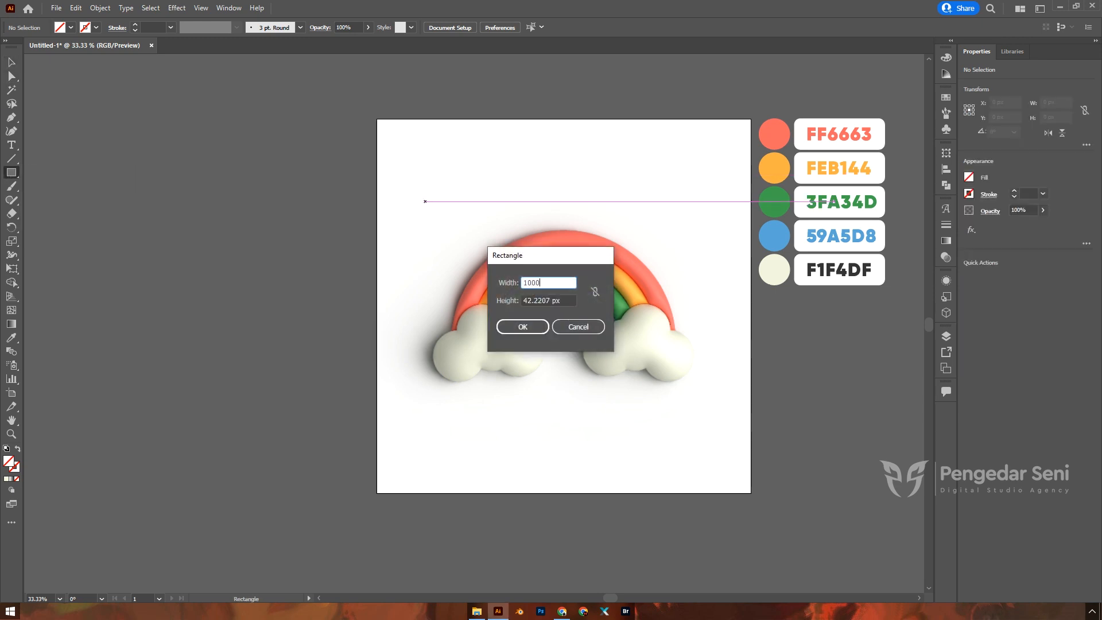
pyautogui.press('Tab')
pyautogui.write('1')
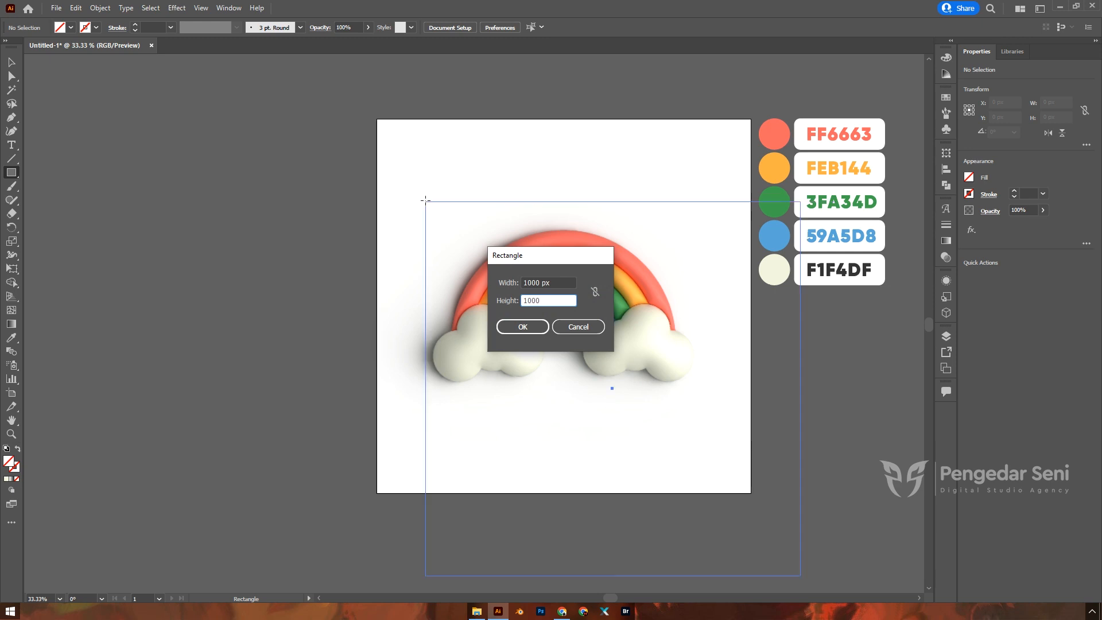
pyautogui.press('Return')
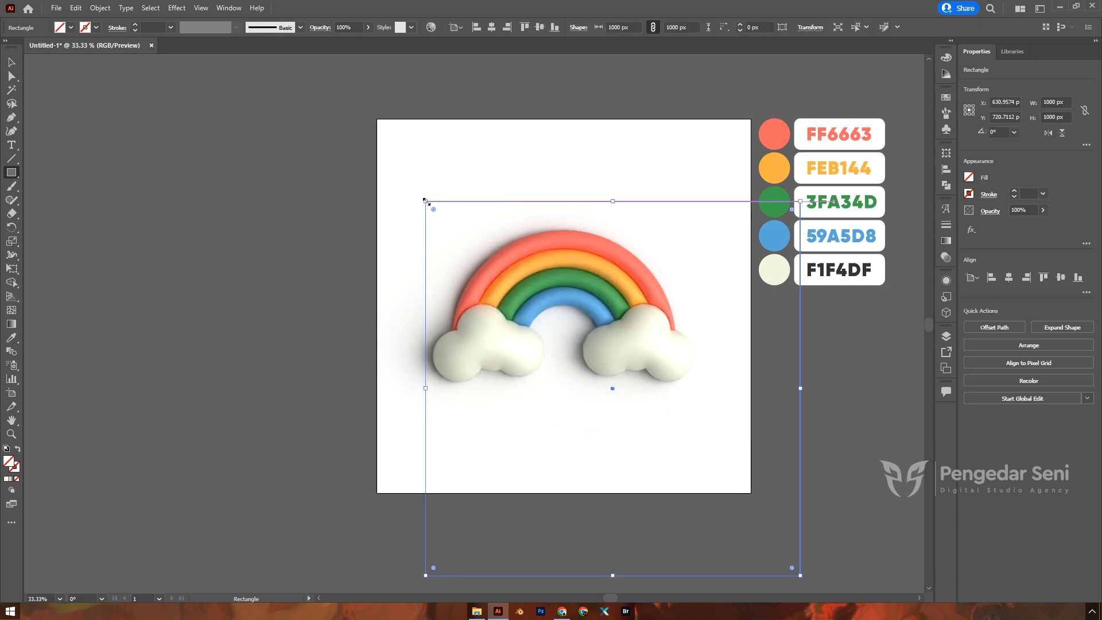
# Step: Fill the square cream and centre it horizontally and vertically on the artboard
pyautogui.click(7, 480)
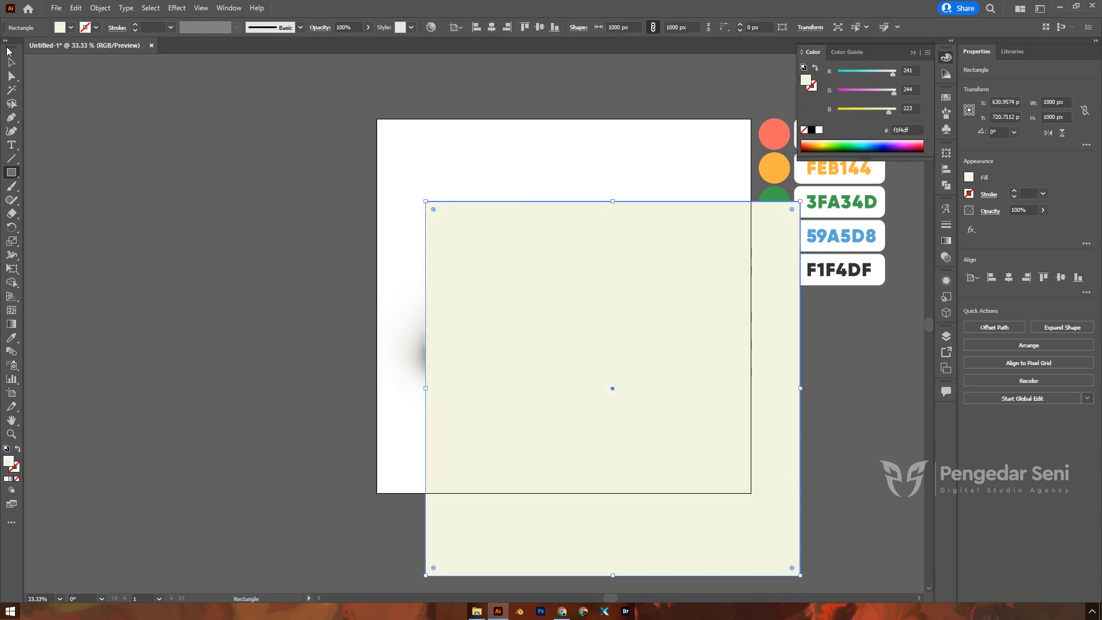
pyautogui.click(11, 62)
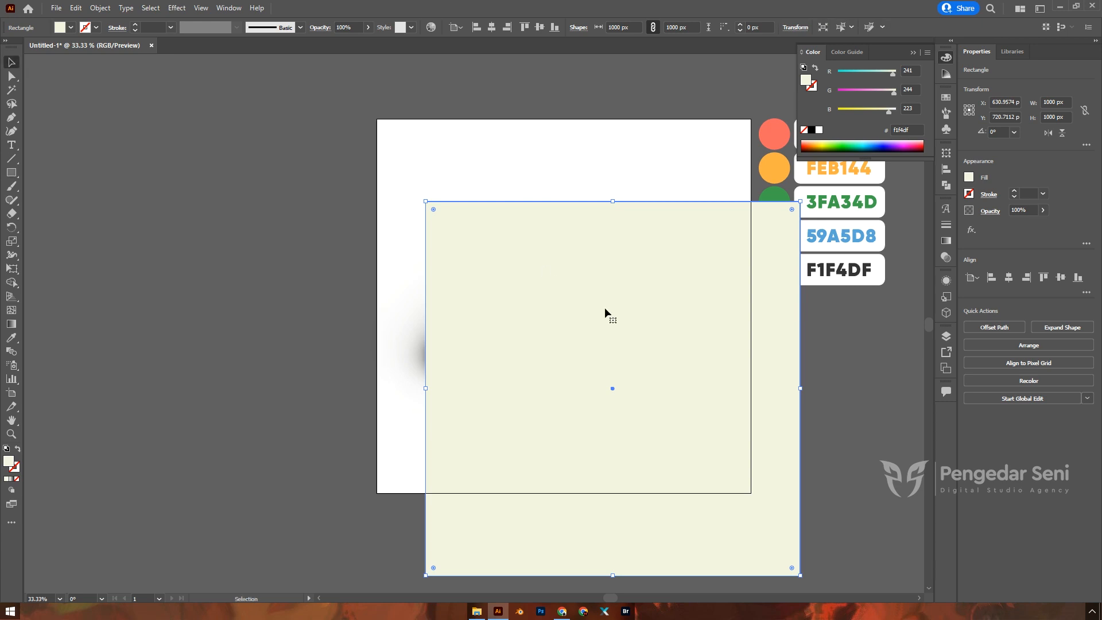
pyautogui.click(491, 27)
pyautogui.click(539, 27)
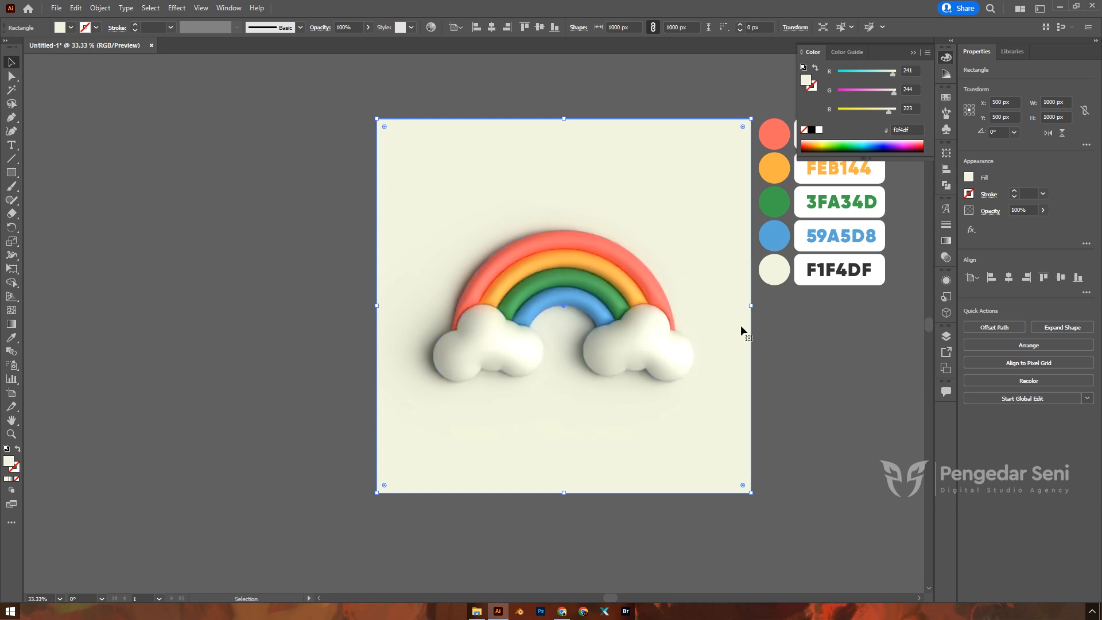
# Step: Eyedrop the cream F1F4DF swatch colour into the square, then deselect it
pyautogui.press('i')
pyautogui.click(781, 267)
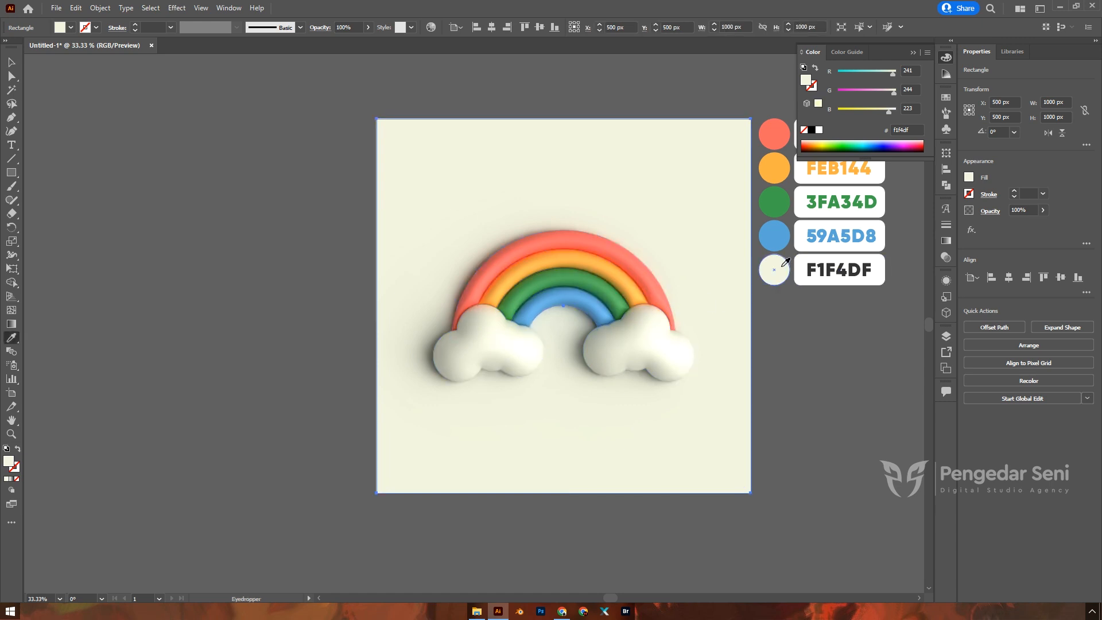
pyautogui.press('b')
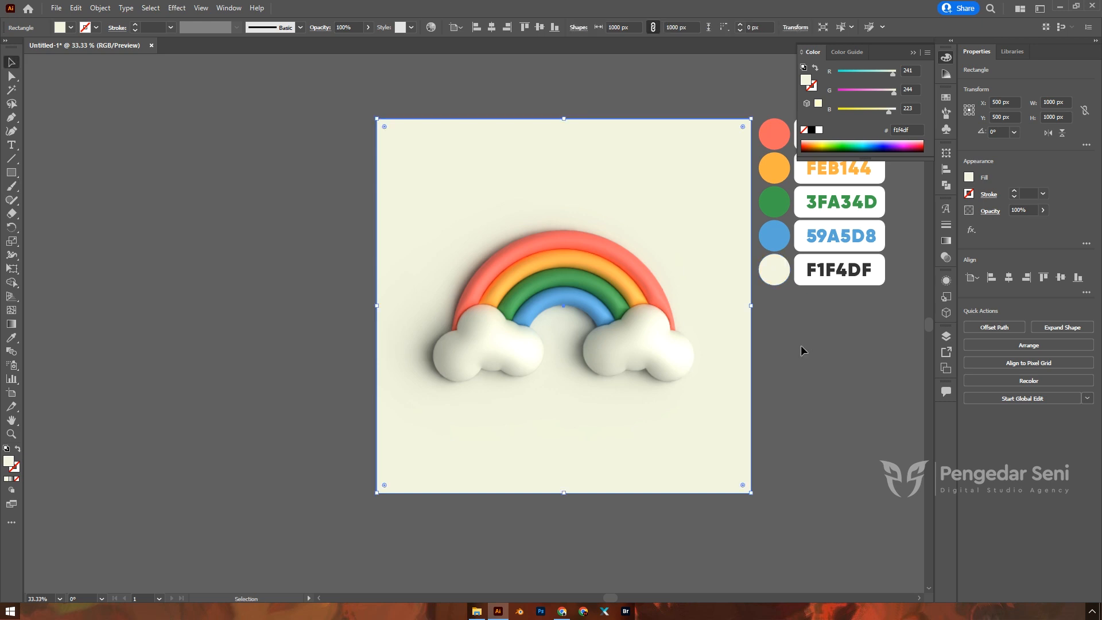
pyautogui.press('v')
pyautogui.click(801, 345)
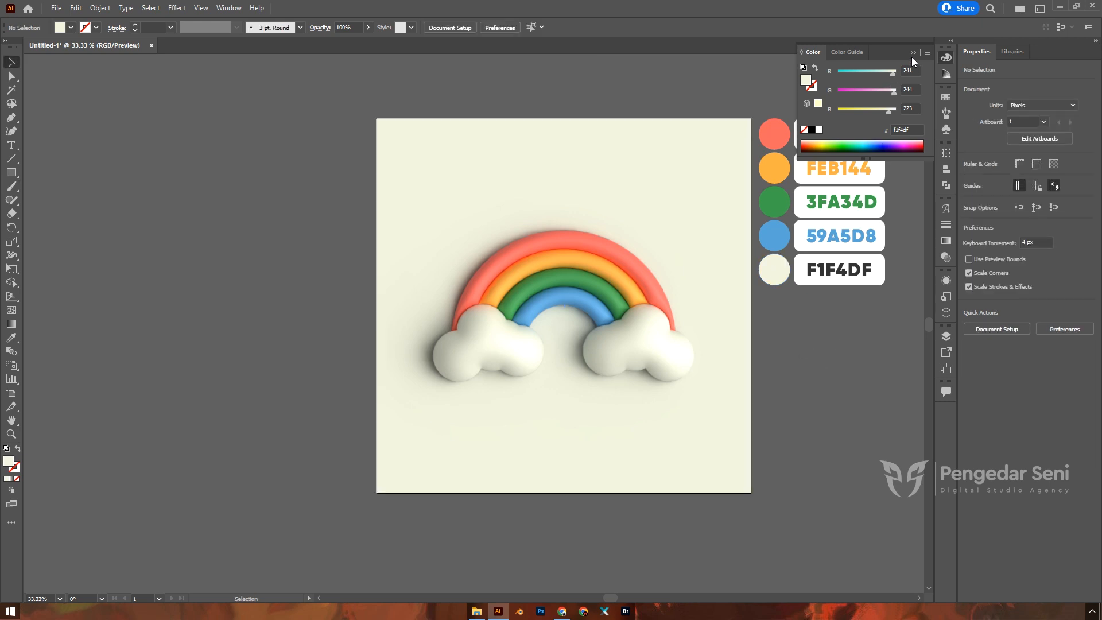
# Step: Collapse the colour settings panel and scroll around the canvas to find the swatches
pyautogui.click(913, 53)
pyautogui.scroll(-2, 387, 381)
pyautogui.scroll(2, 507, 409)
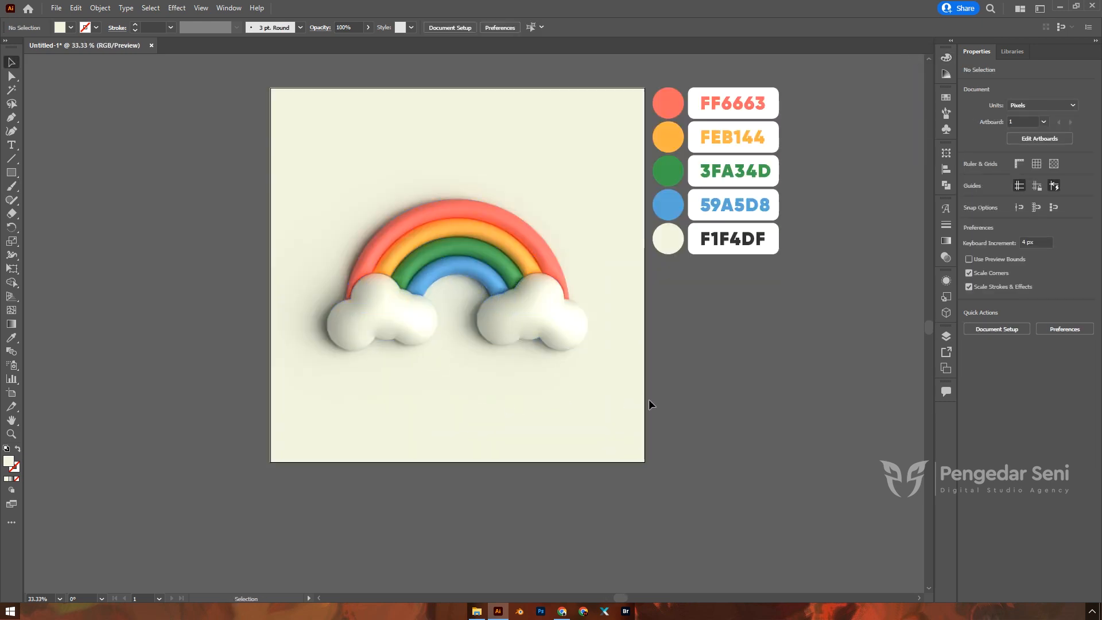
pyautogui.scroll(2, 459, 404)
pyautogui.hscroll(-1, 488, 420)
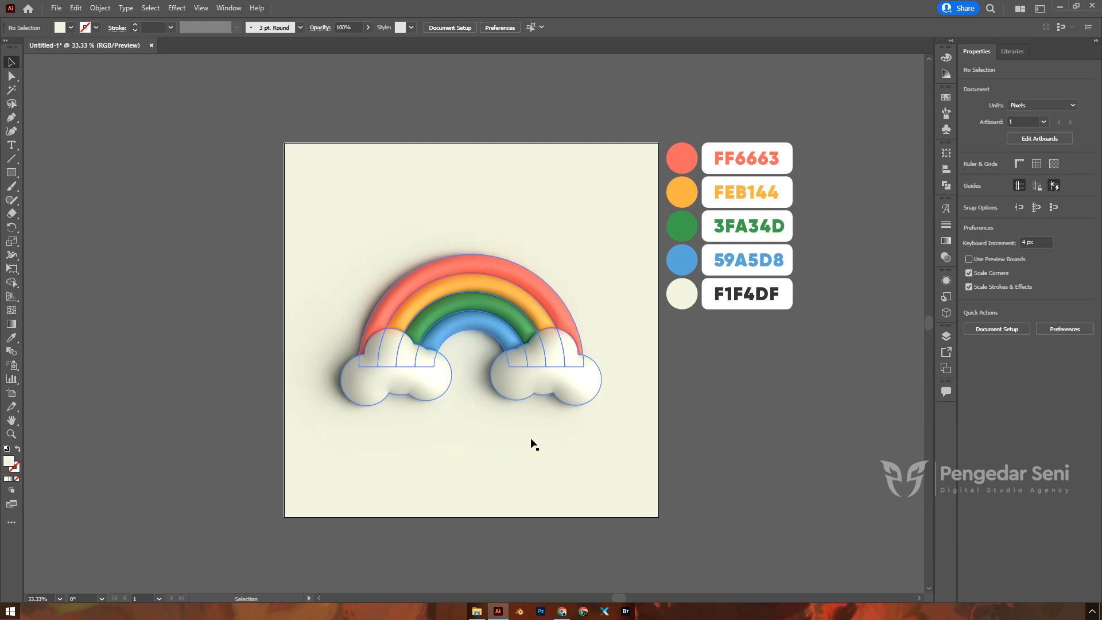
pyautogui.scroll(-1, 627, 411)
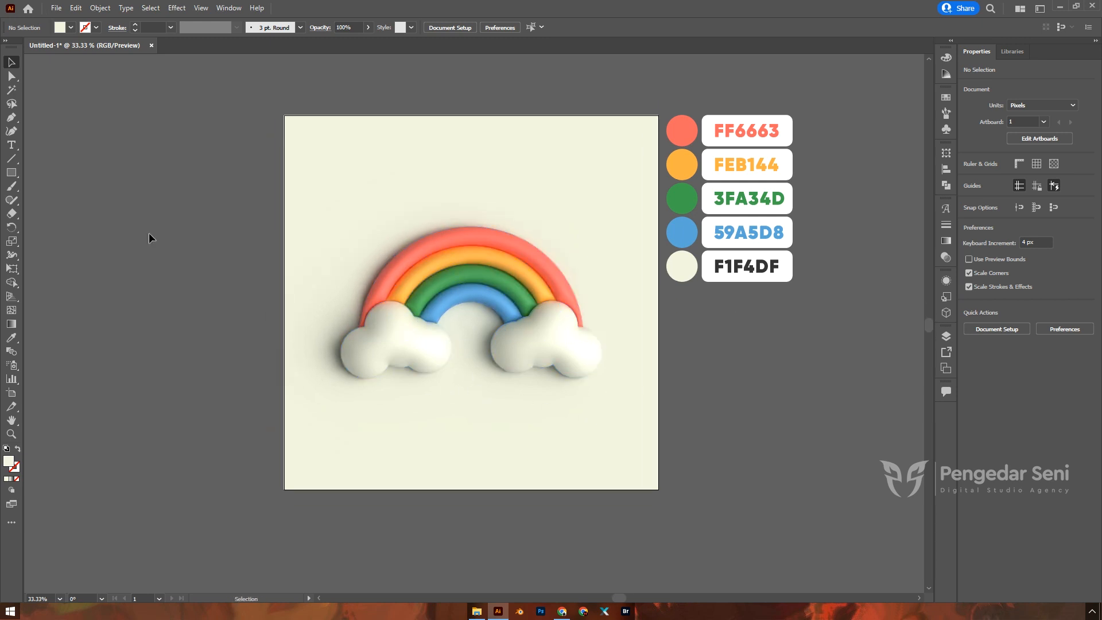
pyautogui.click(12, 145)
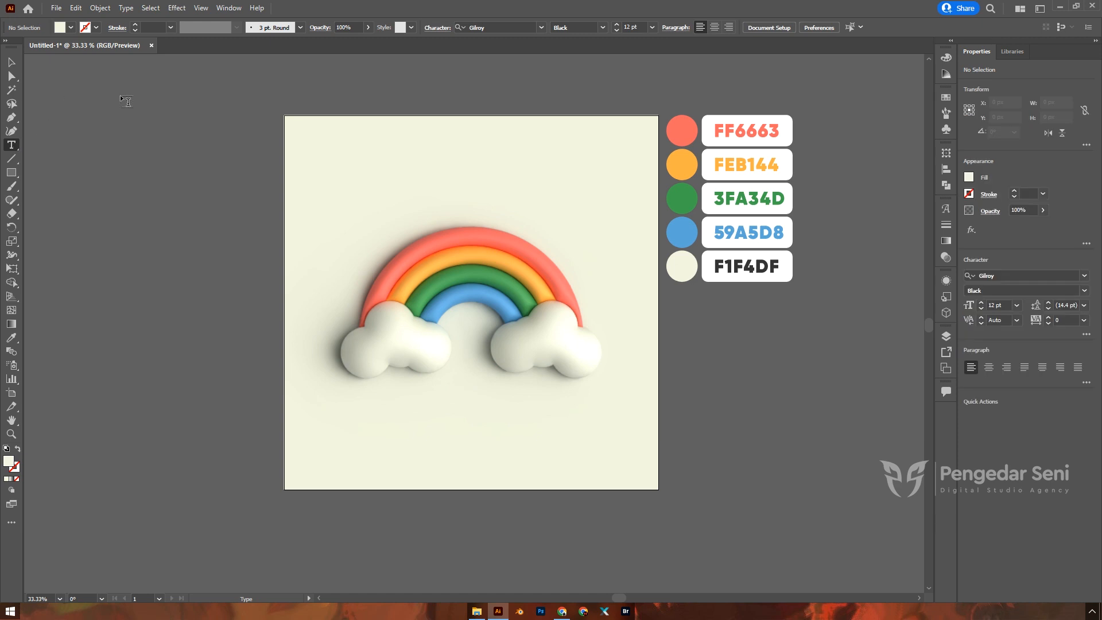
pyautogui.click(11, 62)
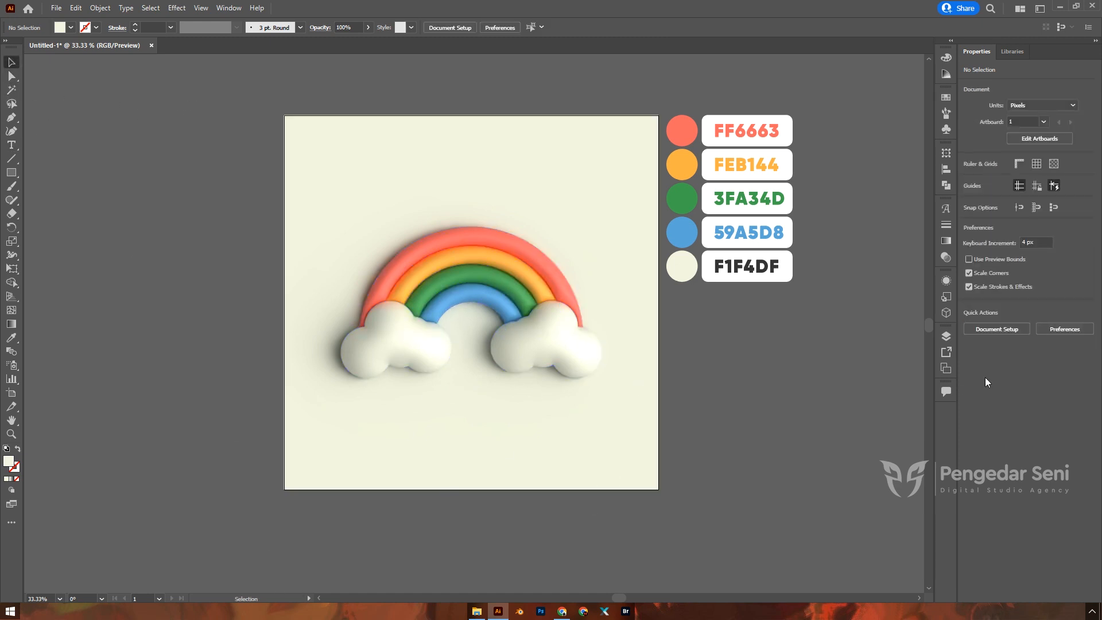
pyautogui.scroll(1, 741, 367)
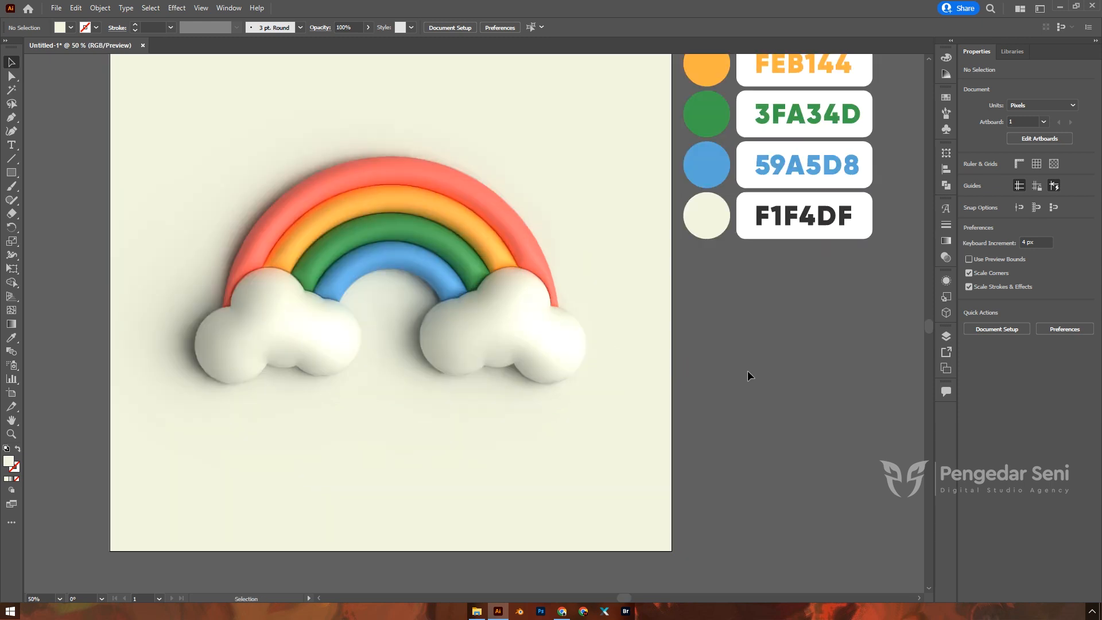
pyautogui.scroll(-1, 748, 370)
# Step: Select the colour swatch group and hide it with its eye icon in Layers
pyautogui.moveTo(787, 291); pyautogui.dragTo(717, 330)
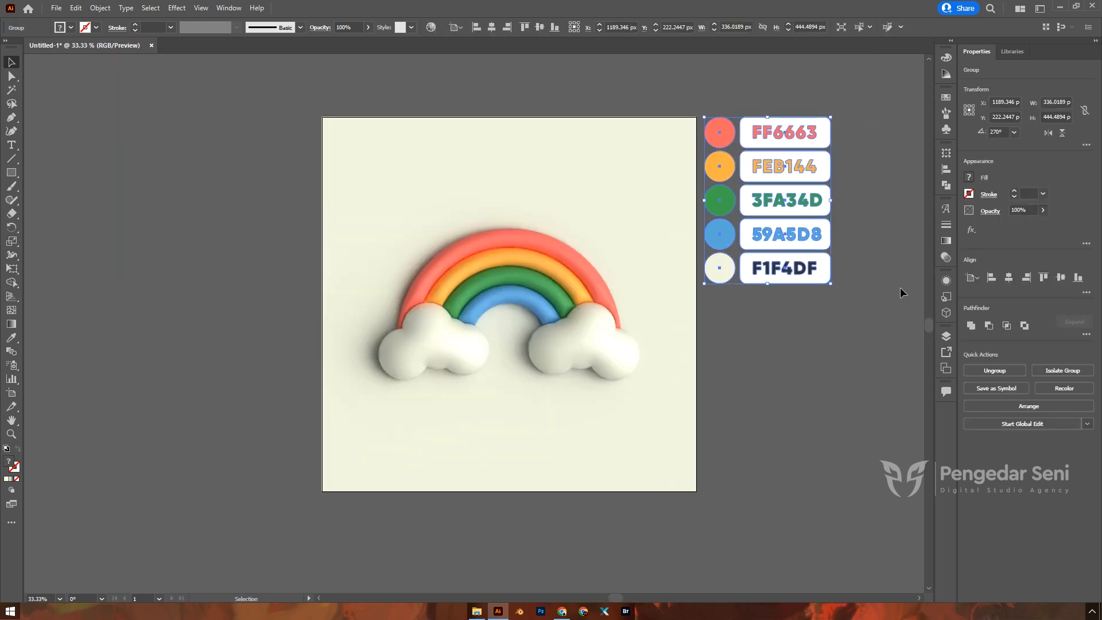
pyautogui.click(945, 337)
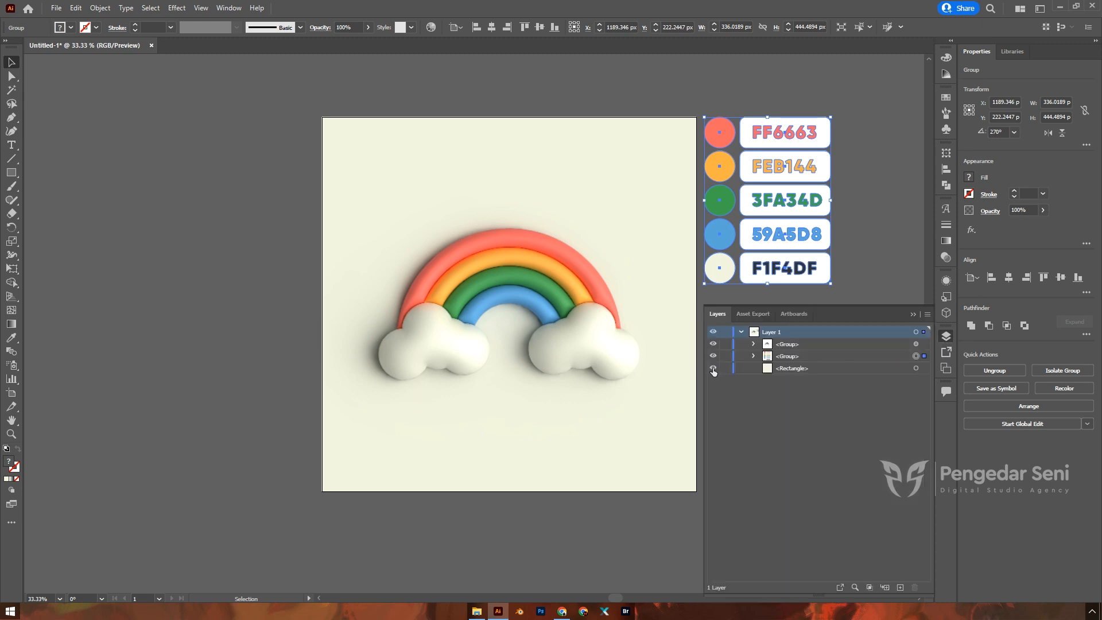
pyautogui.click(714, 357)
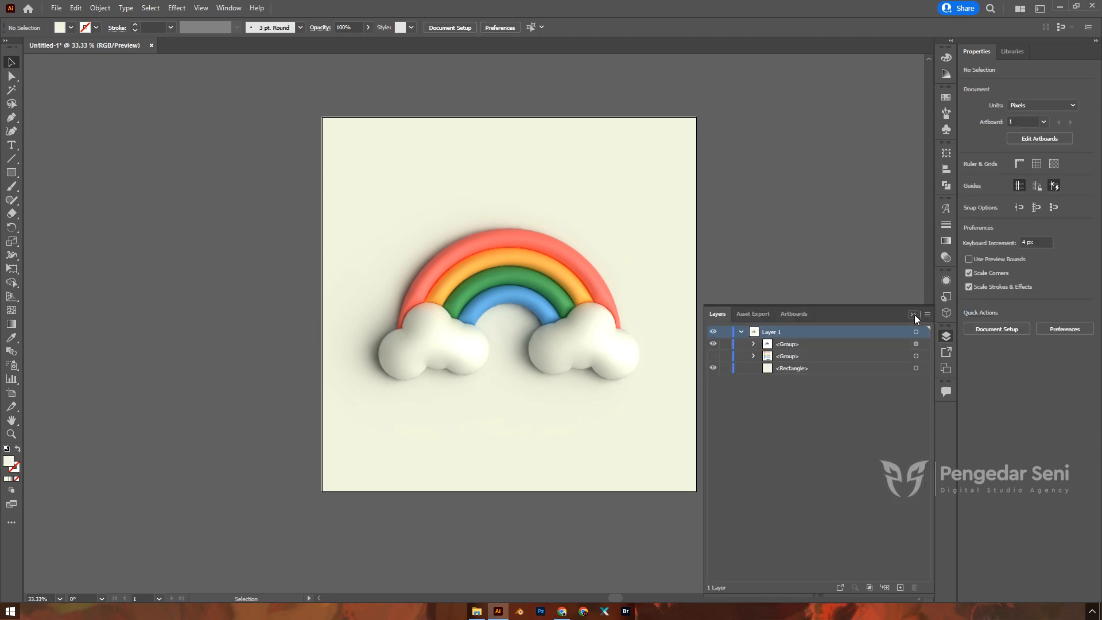
pyautogui.click(913, 315)
pyautogui.scroll(1, 871, 325)
pyautogui.scroll(-1, 871, 325)
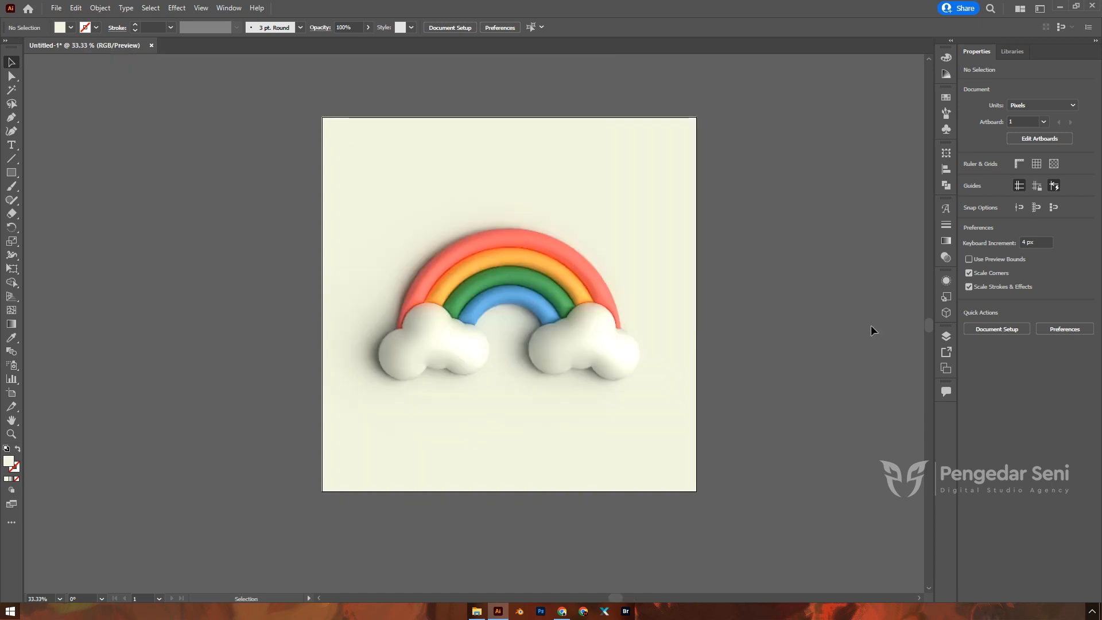
pyautogui.scroll(1, 873, 335)
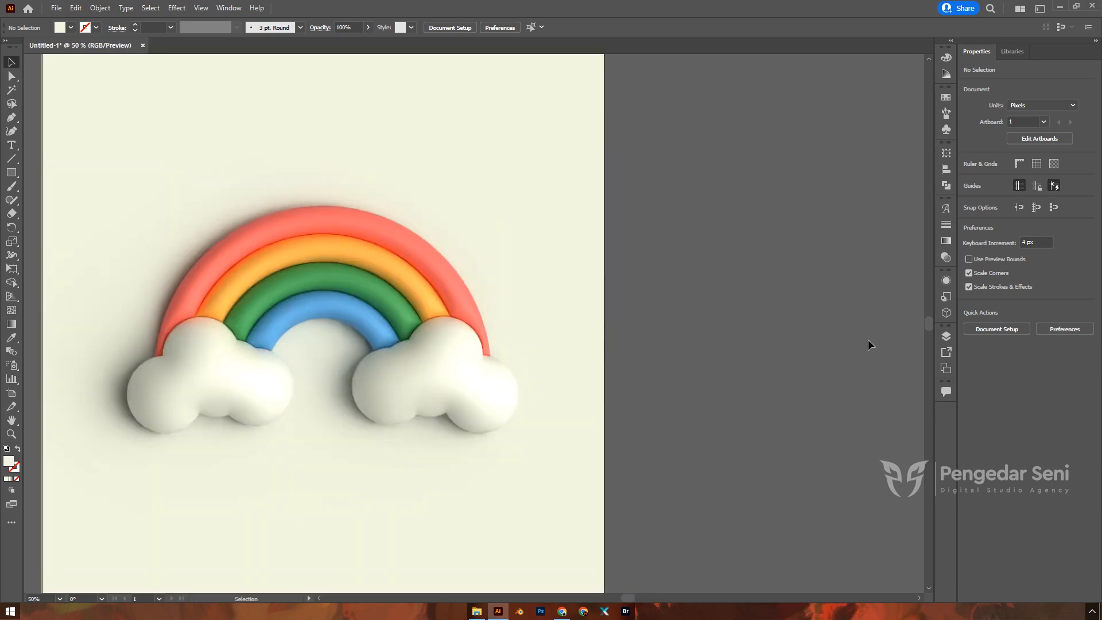